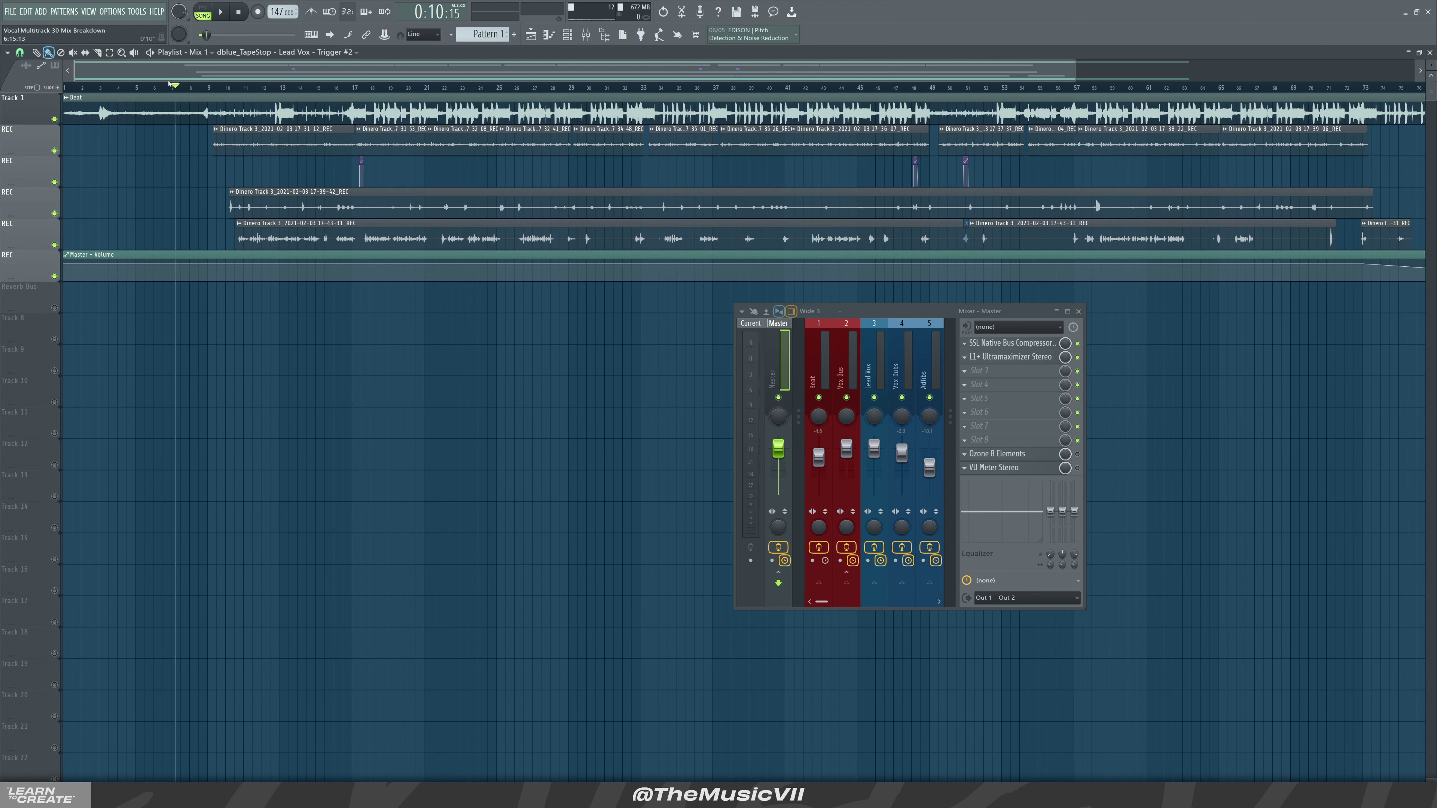
# Play the song from around bar 8 and stop
pyautogui.click(200, 94)
pyautogui.press('space')
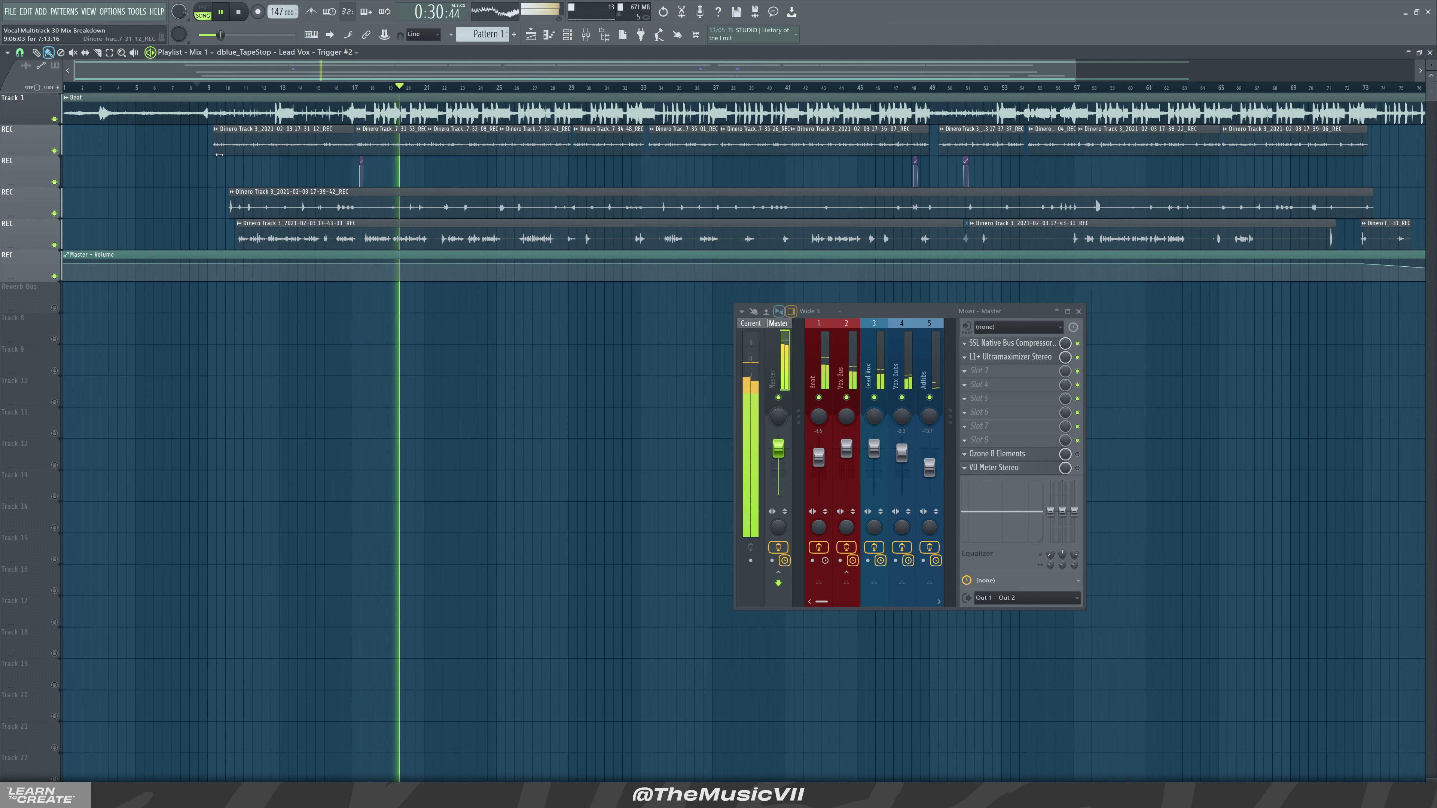
pyautogui.press('space')
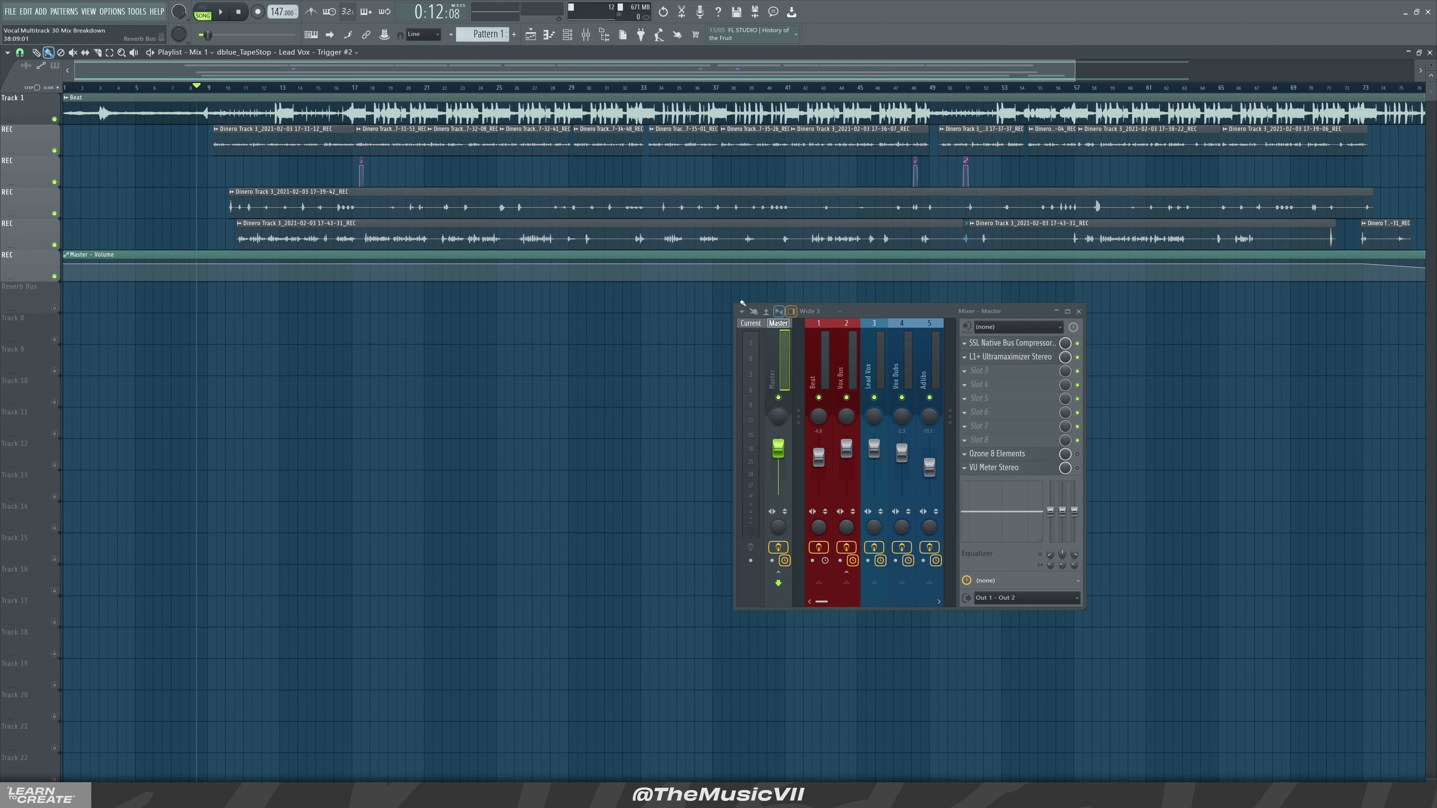
# Widen the mixer and browse the Beat, Vox Bus, Lead Vox, Vox Dubs and Adlibs inserts
pyautogui.moveTo(739, 306)
pyautogui.mouseDown()
pyautogui.moveTo(226, 205)
pyautogui.moveTo(349, 286)
pyautogui.mouseUp()
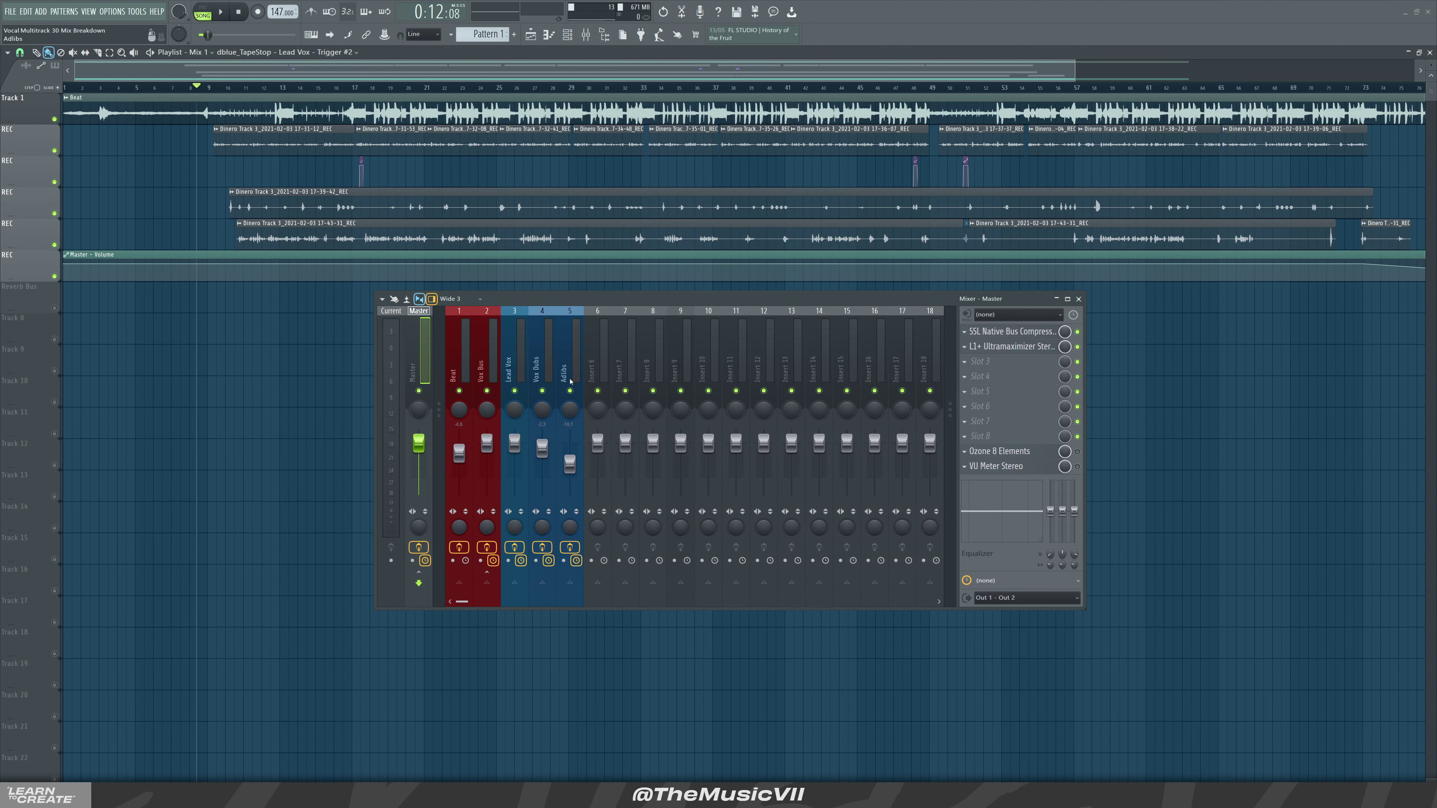
pyautogui.click(460, 377)
pyautogui.click(485, 371)
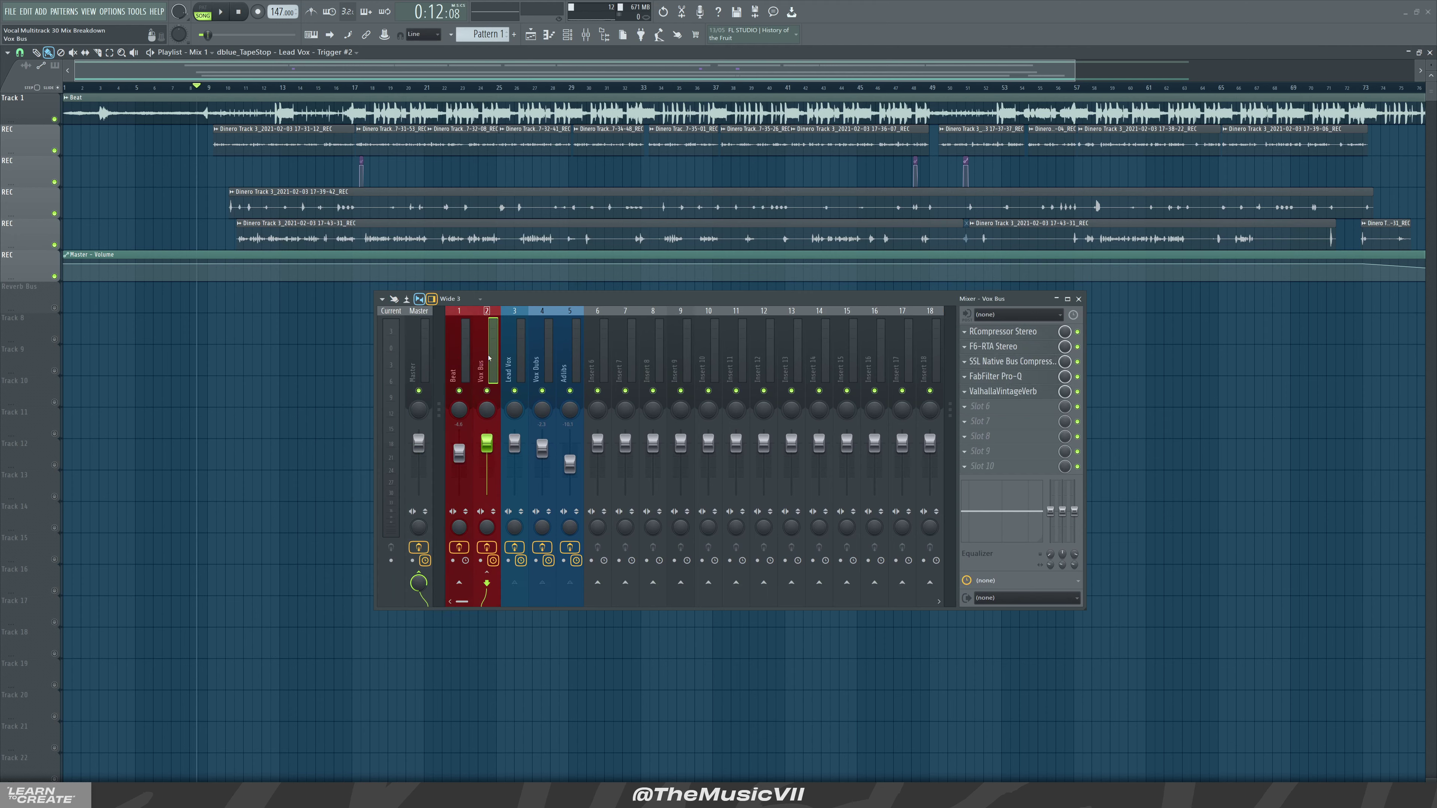
pyautogui.click(519, 365)
pyautogui.click(537, 362)
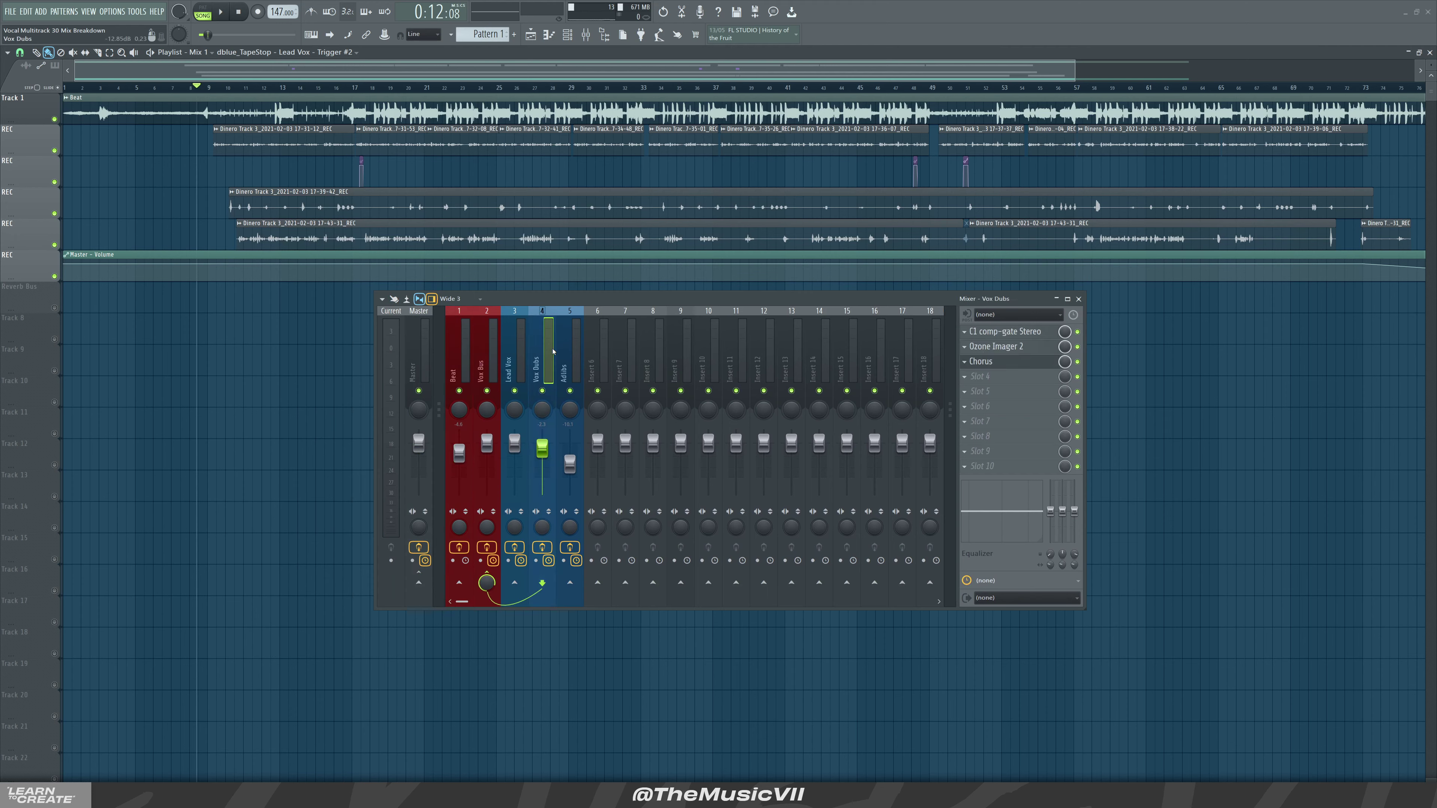
pyautogui.click(567, 356)
# Compare the Vox Dubs and Adlibs chains with Lead Vox, ending on Lead Vox
pyautogui.click(526, 354)
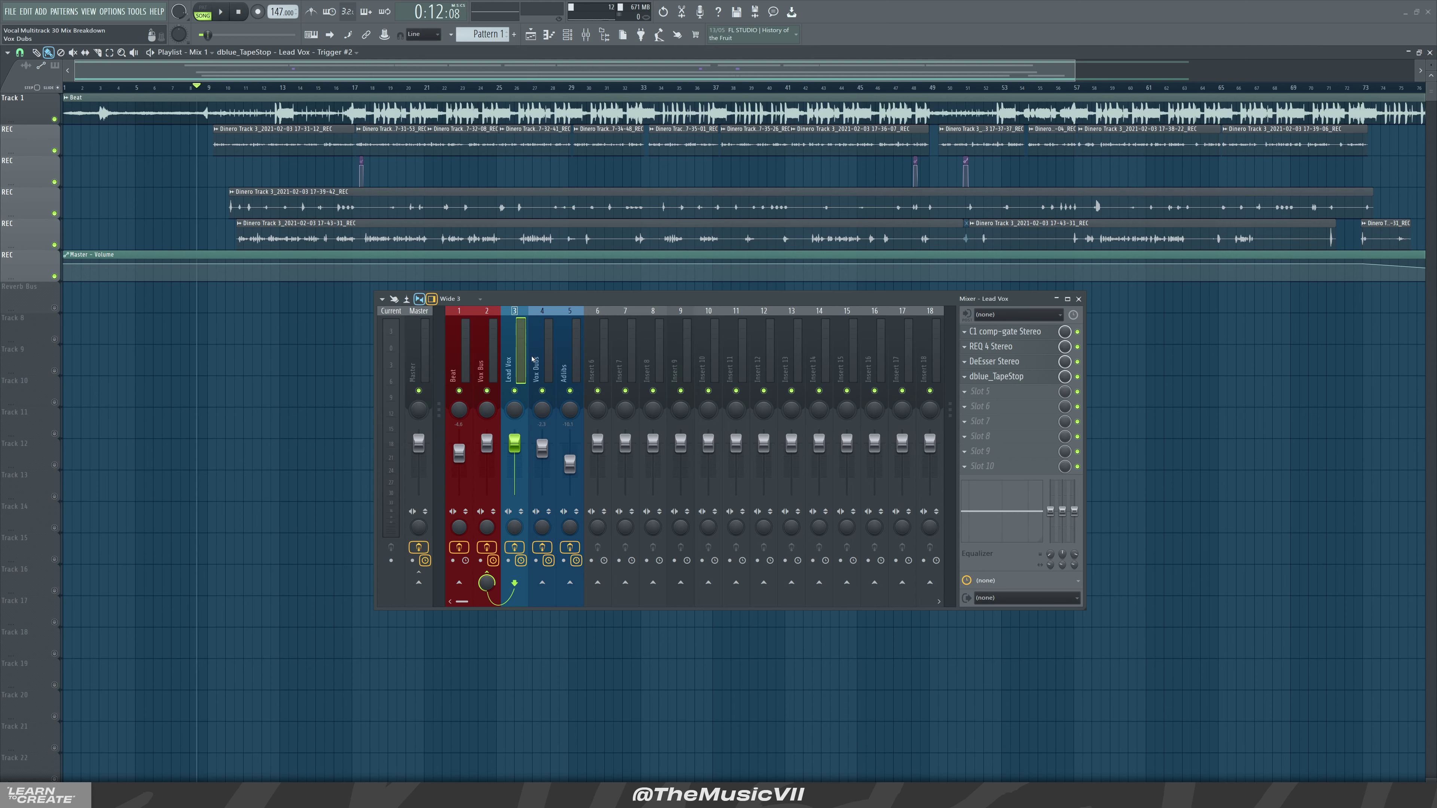
pyautogui.click(541, 359)
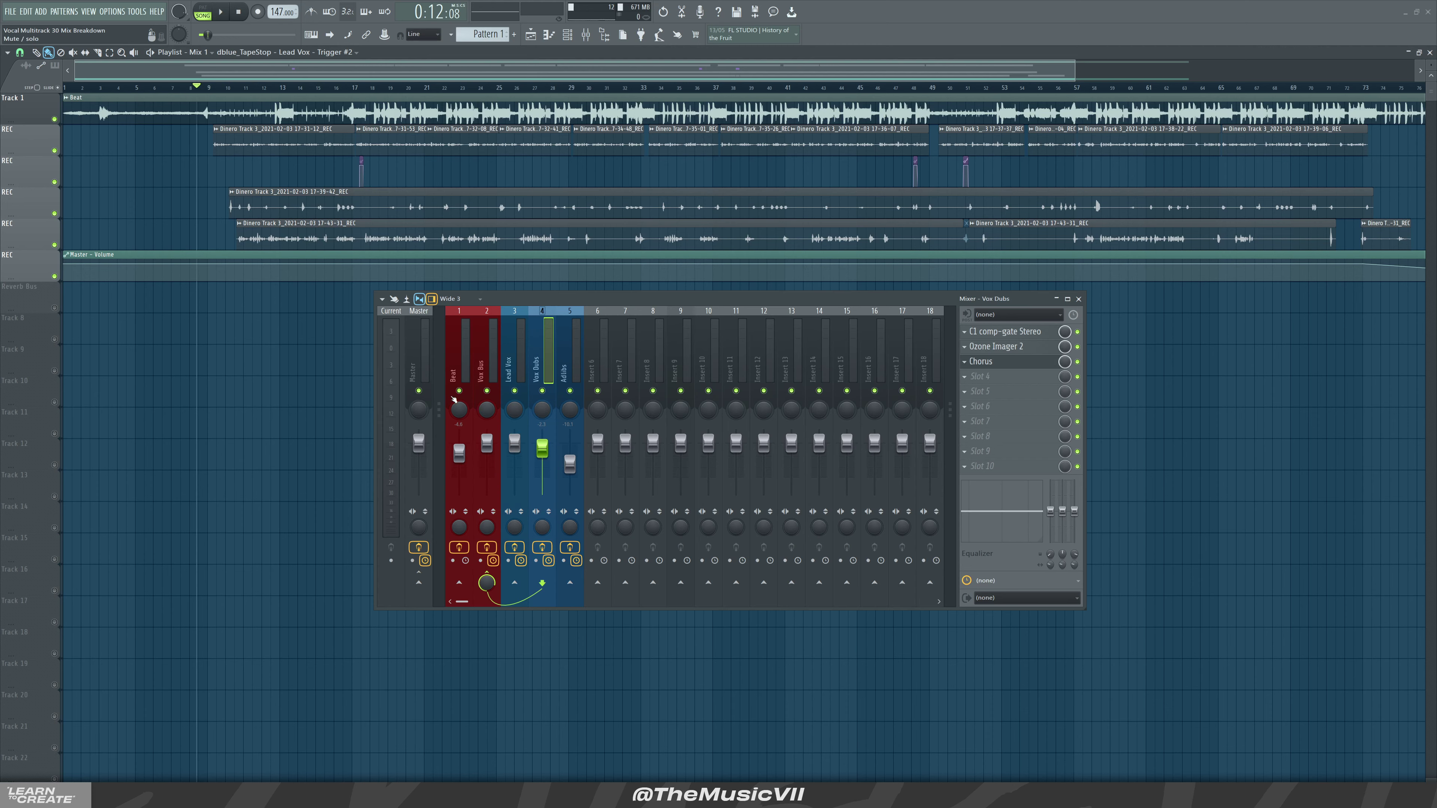
pyautogui.click(506, 362)
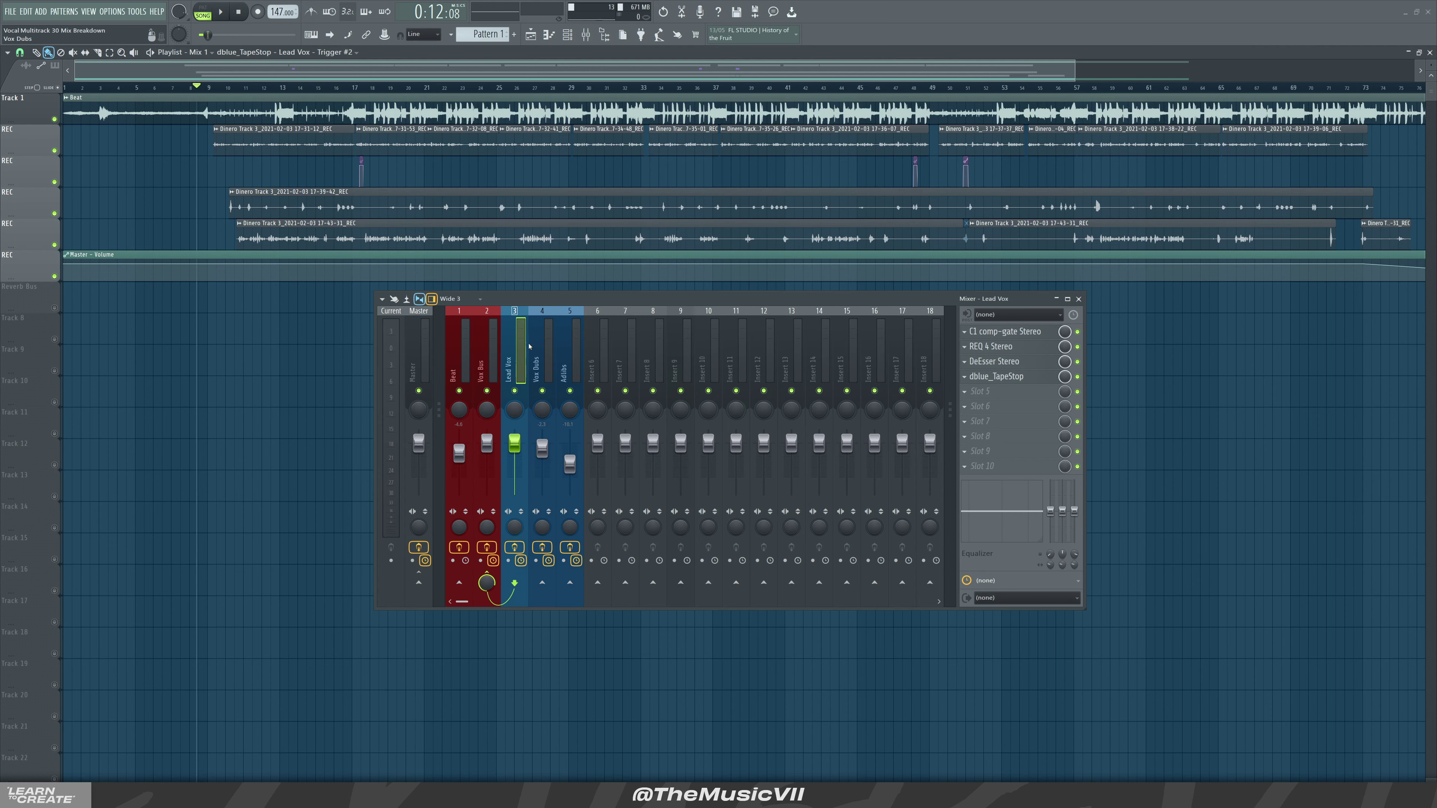
pyautogui.click(561, 344)
pyautogui.click(522, 334)
# Solo the Lead Vox insert and play it from around bar 10
pyautogui.rightClick(516, 391)
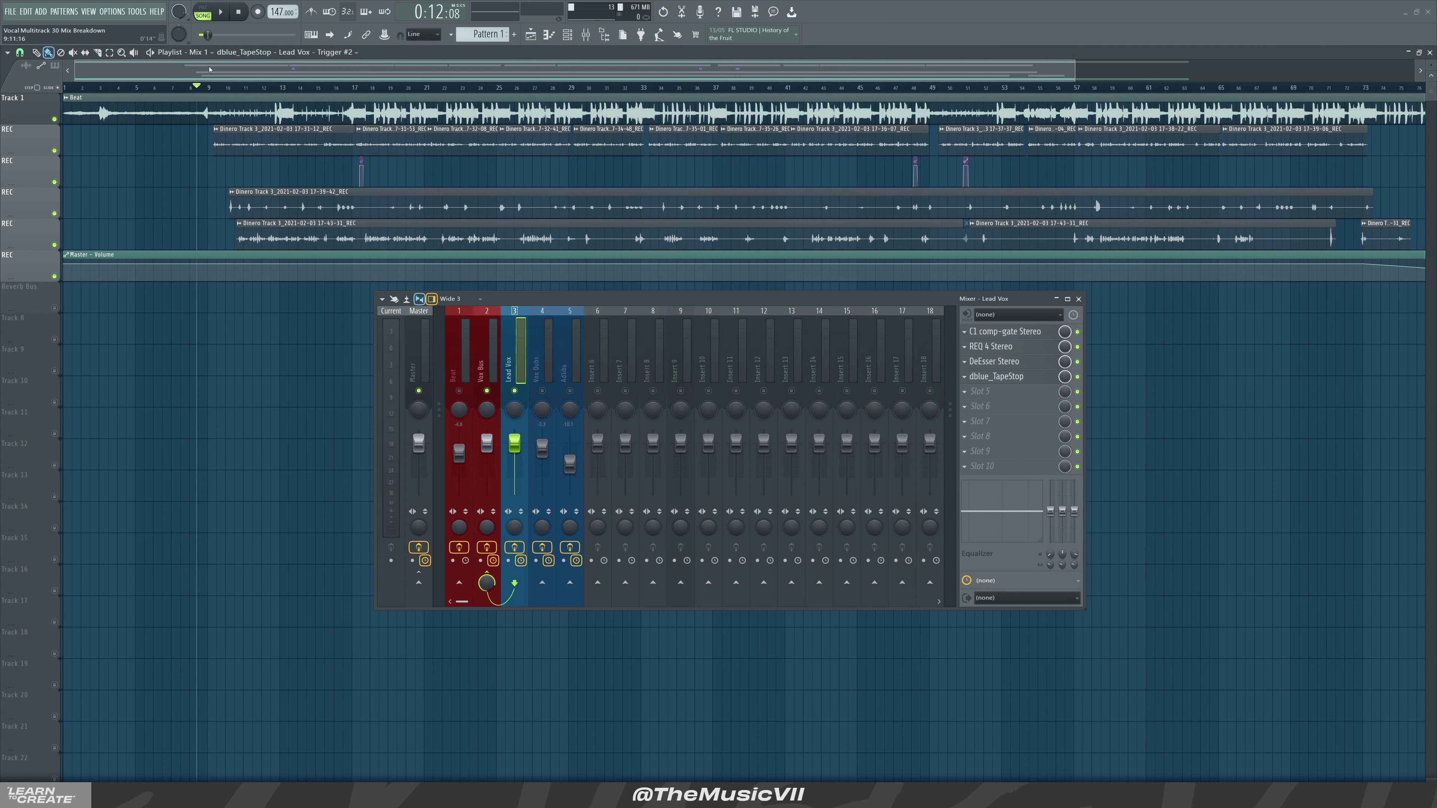
pyautogui.click(222, 88)
pyautogui.press('space')
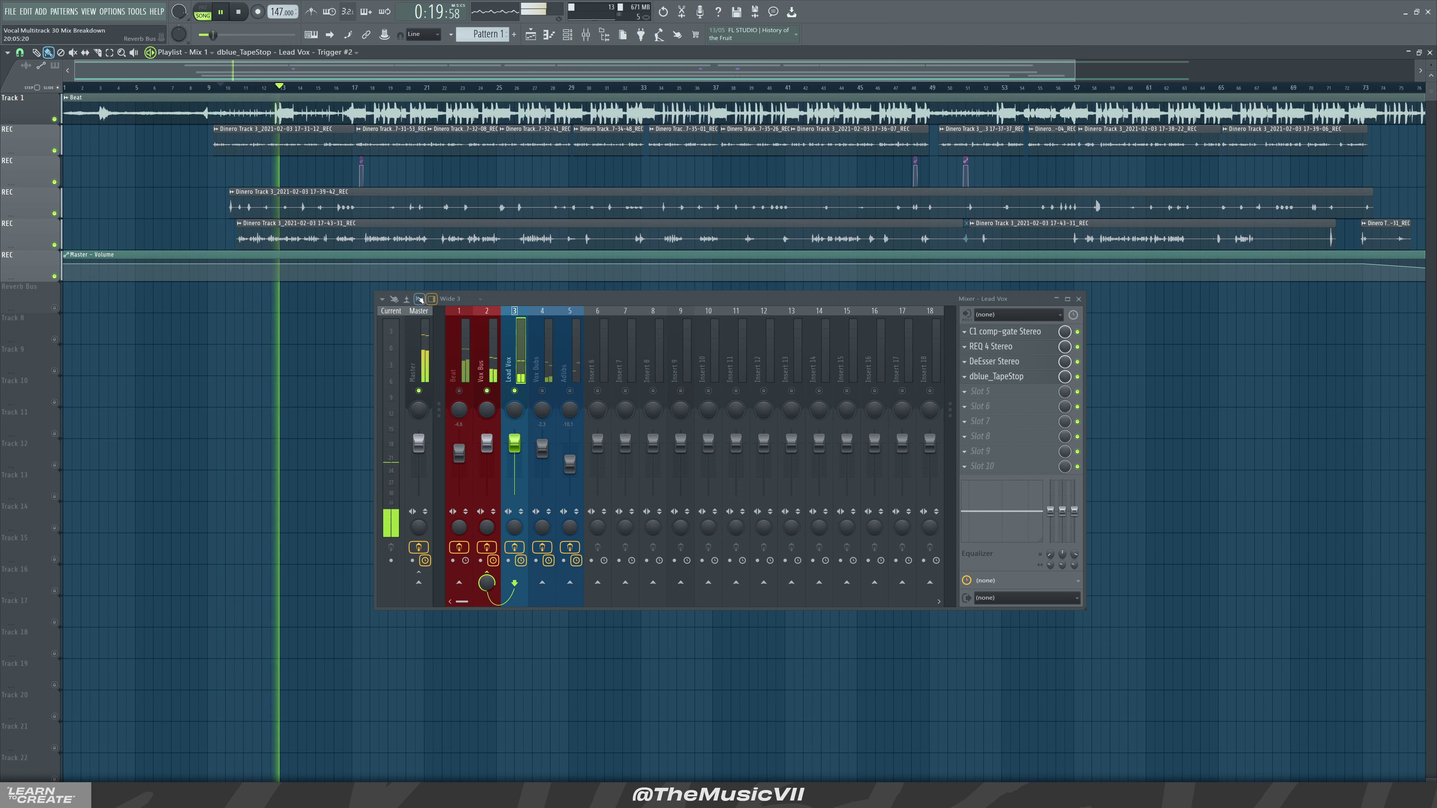
pyautogui.press('space')
# Disarm recording on the Beat, Vox Bus, Vox Dubs and Adlibs inserts
pyautogui.click(481, 352)
pyautogui.click(421, 399)
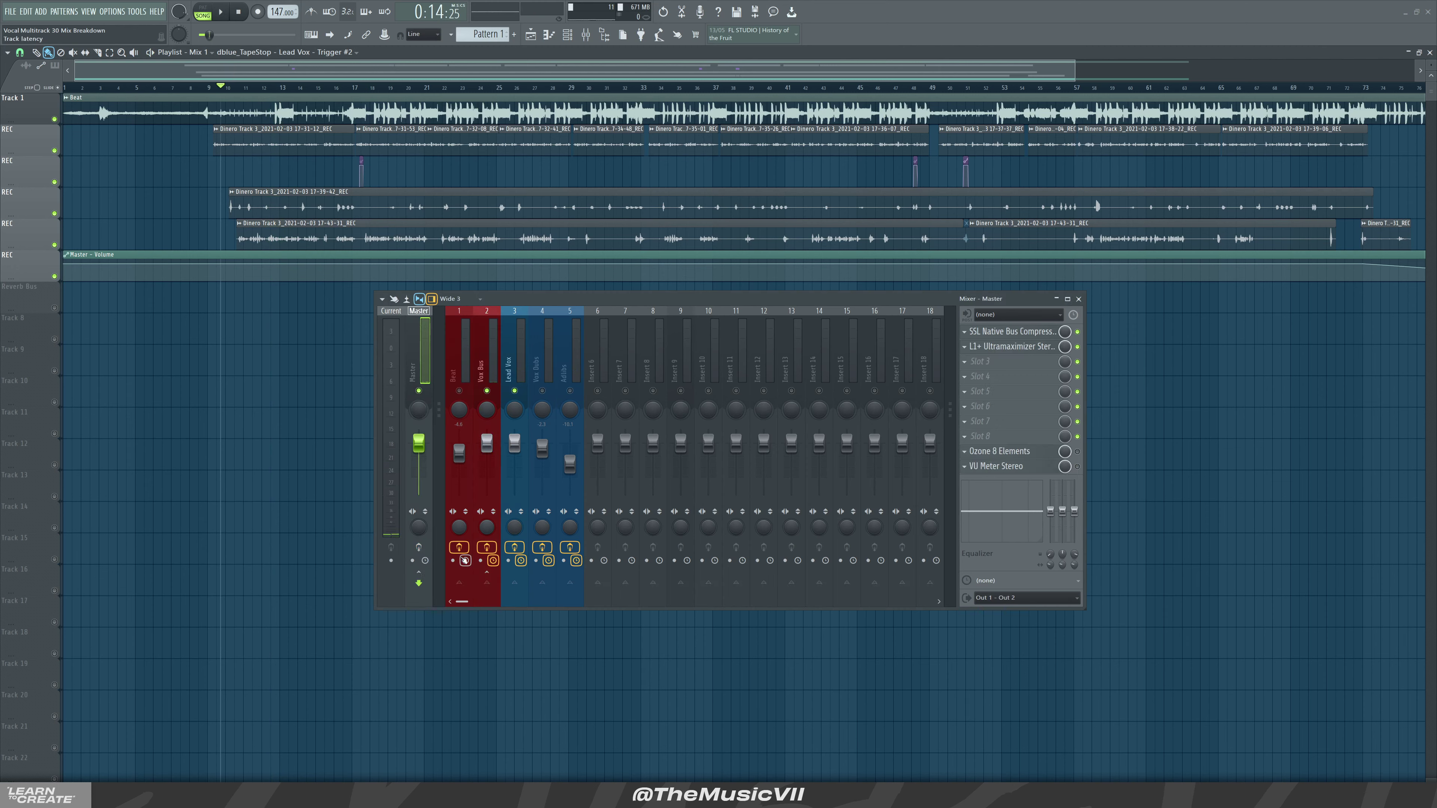
pyautogui.click(459, 547)
pyautogui.click(486, 547)
pyautogui.click(518, 363)
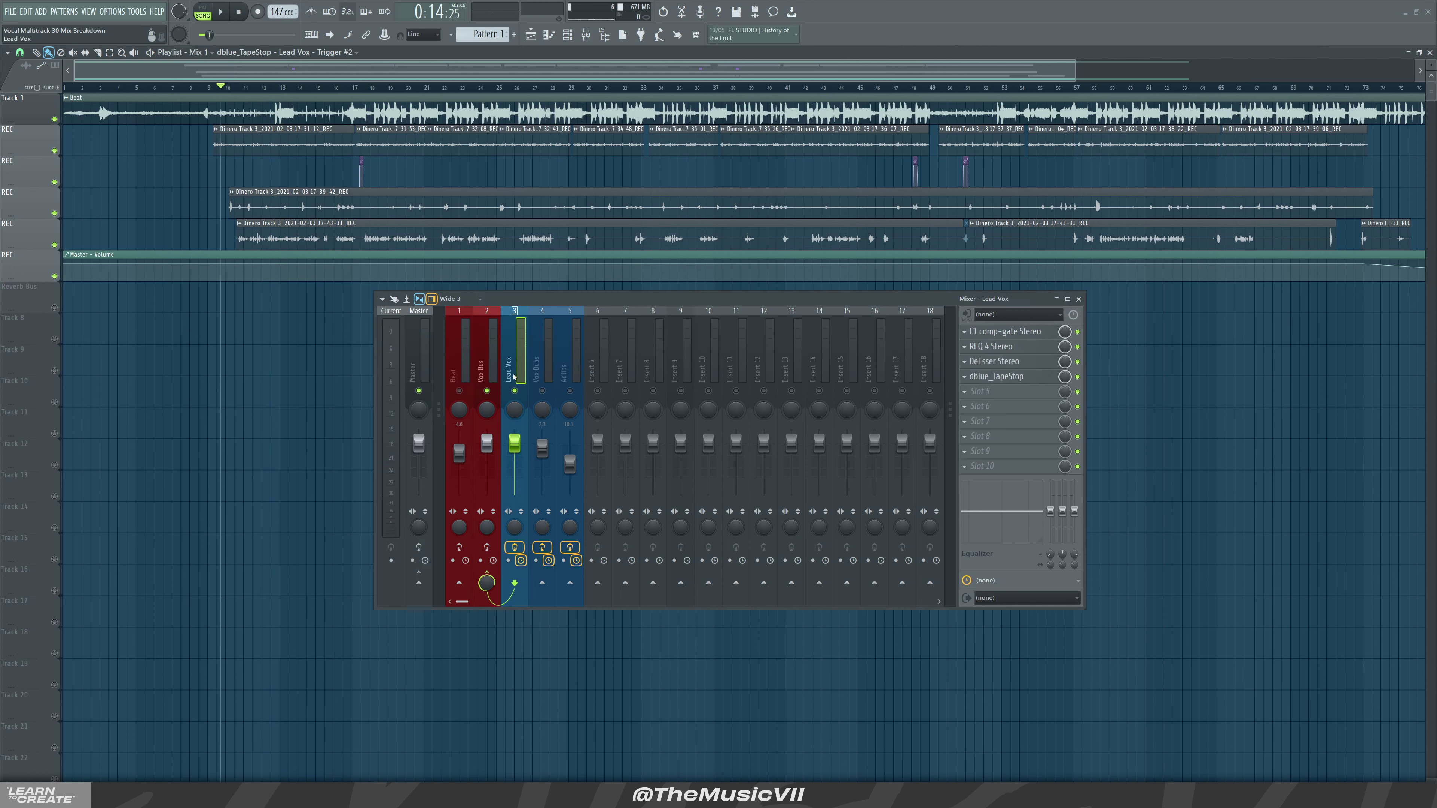
pyautogui.click(541, 547)
pyautogui.click(569, 547)
# Bypass the Lead Vox C1 comp-gate and play the vocal from bar 9
pyautogui.click(1077, 332)
pyautogui.click(206, 87)
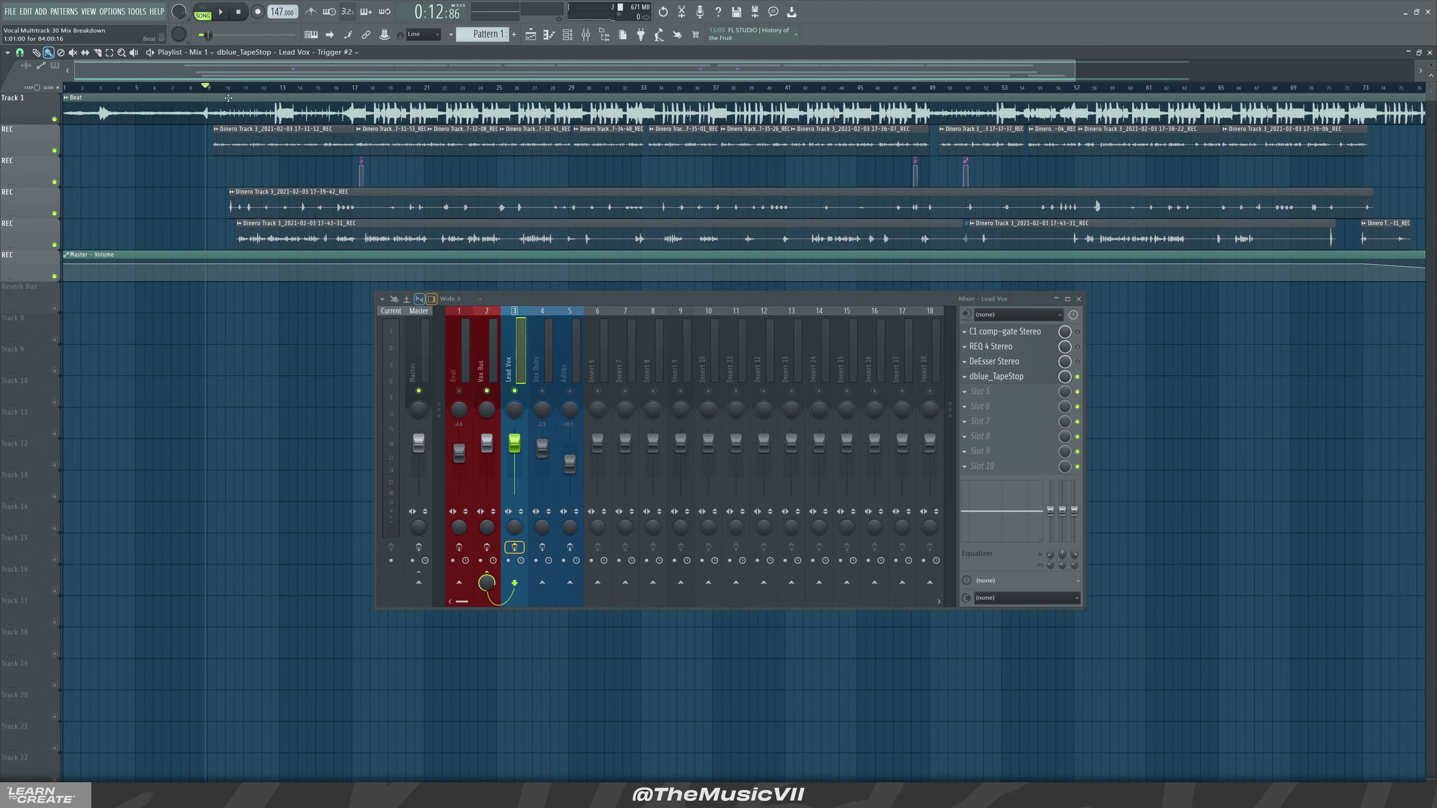
pyautogui.press('space')
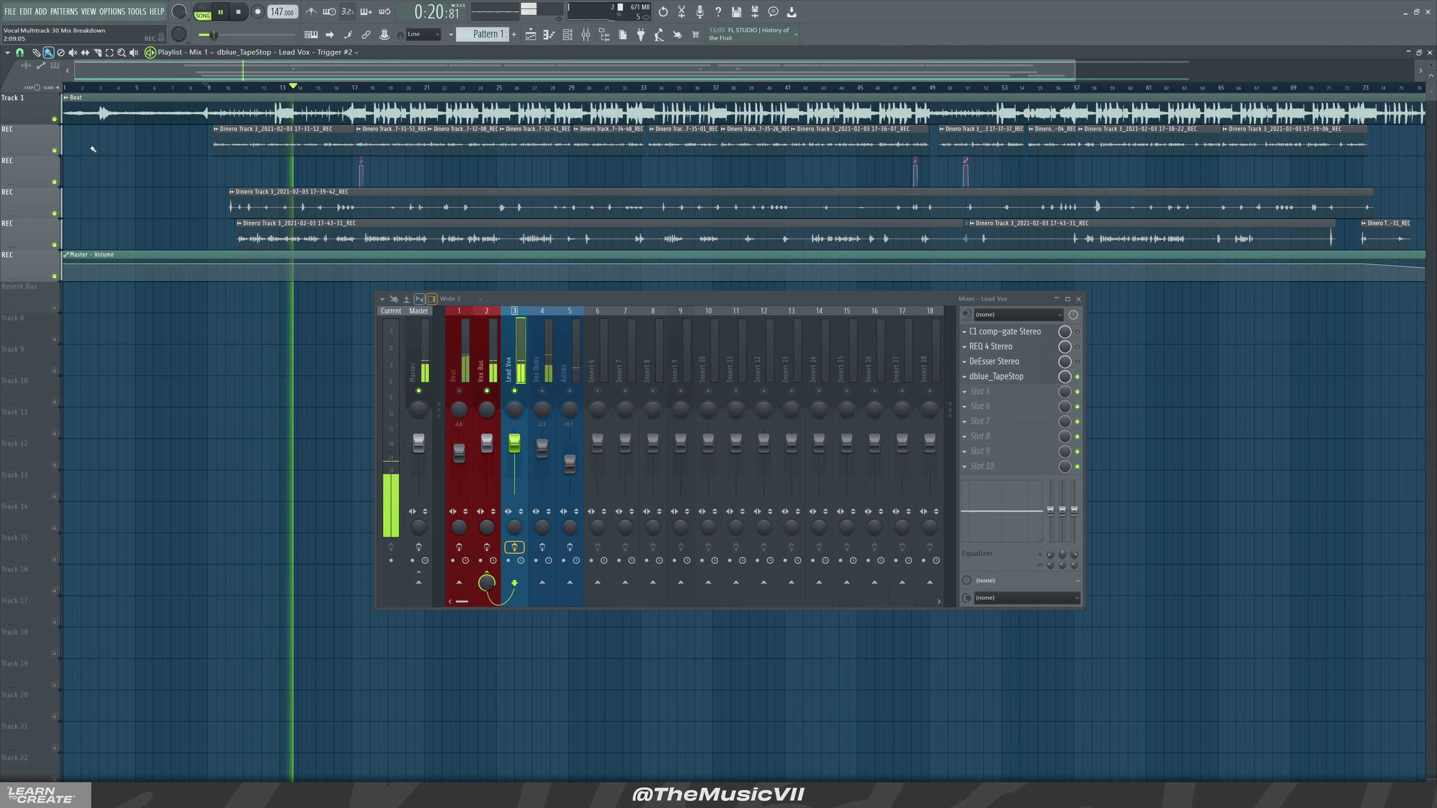
pyautogui.press('space')
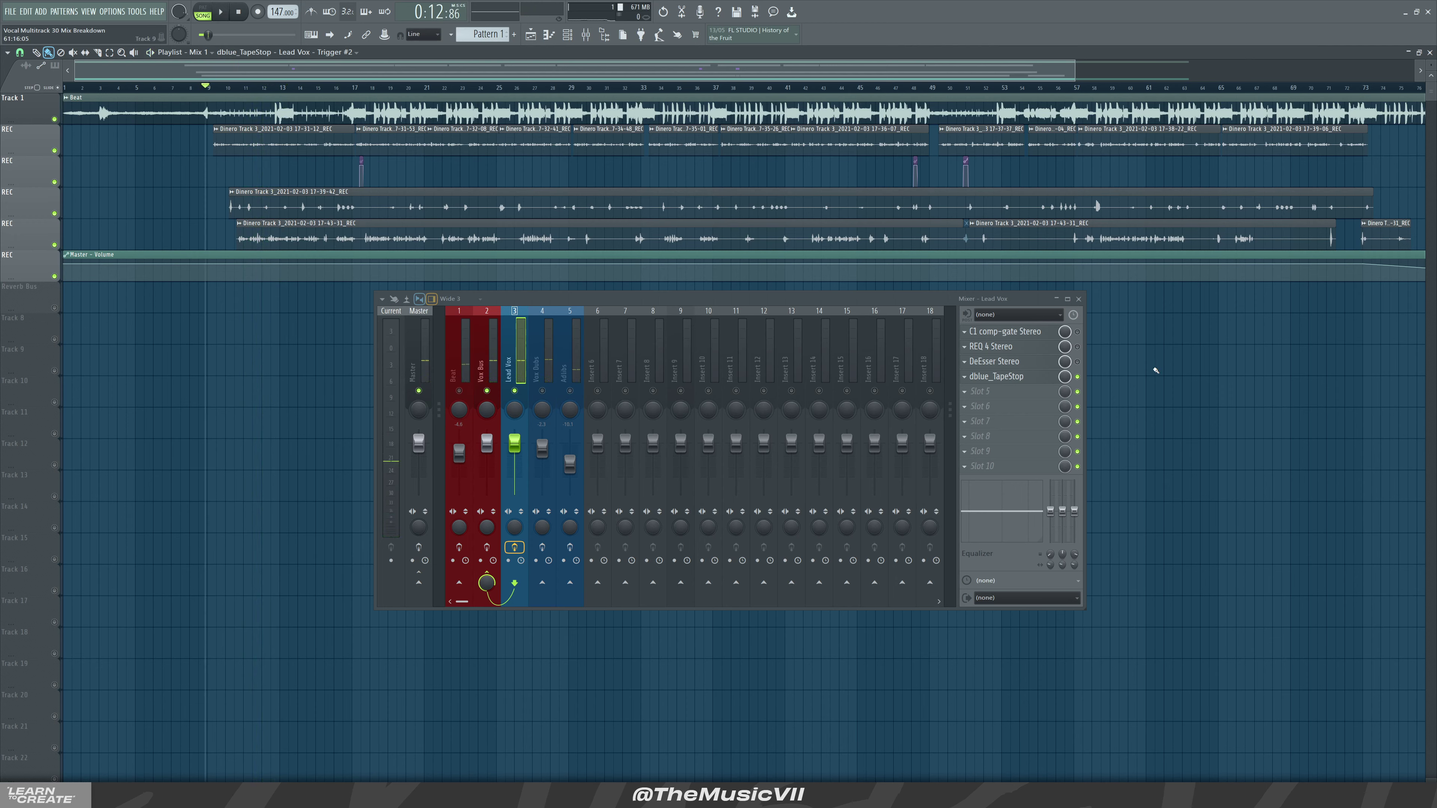
# Re-enable the Lead Vox C1 comp-gate, rearrange the mixer, and review the C1 settings
pyautogui.click(1077, 331)
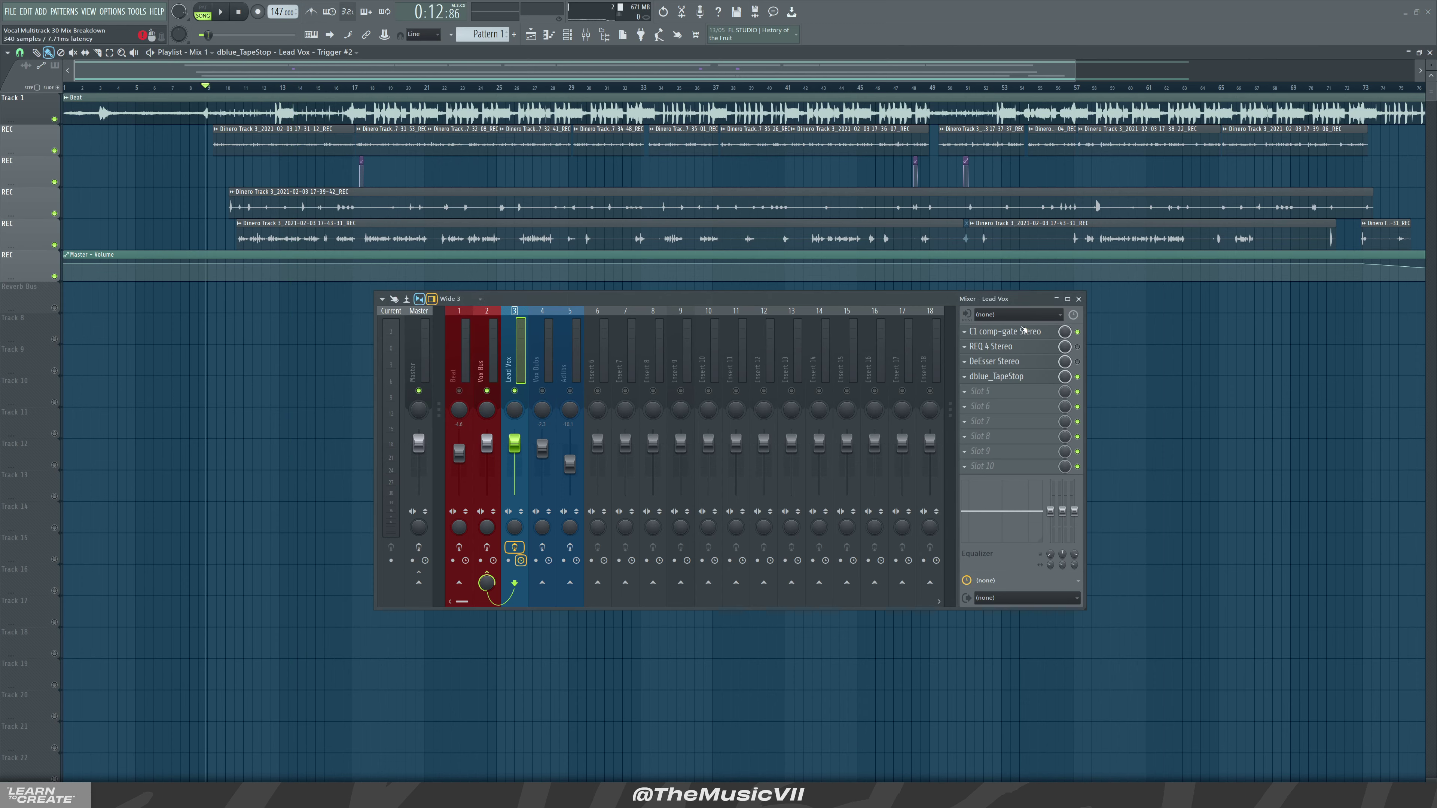
pyautogui.moveTo(674, 299); pyautogui.dragTo(679, 417)
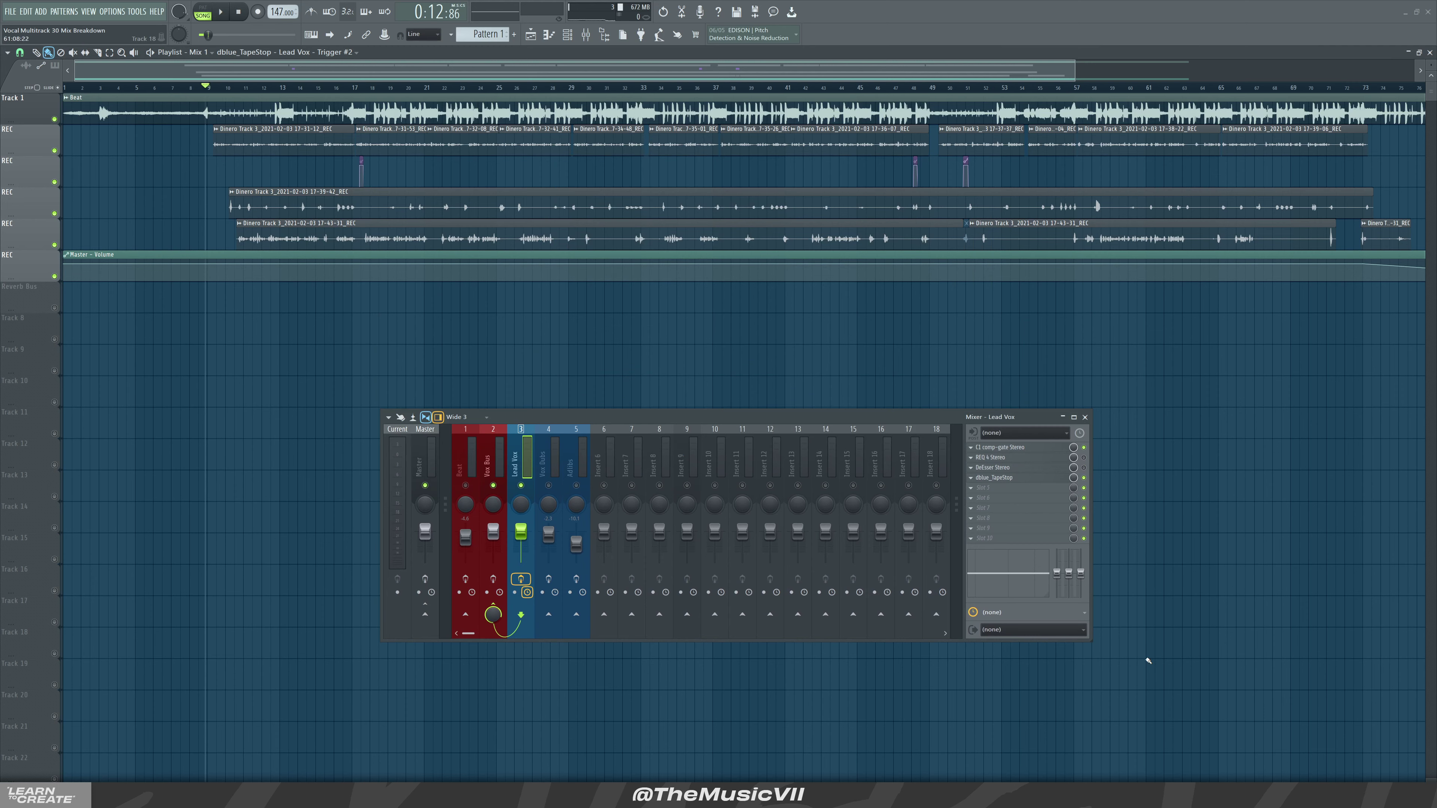
pyautogui.moveTo(1090, 638); pyautogui.dragTo(751, 740)
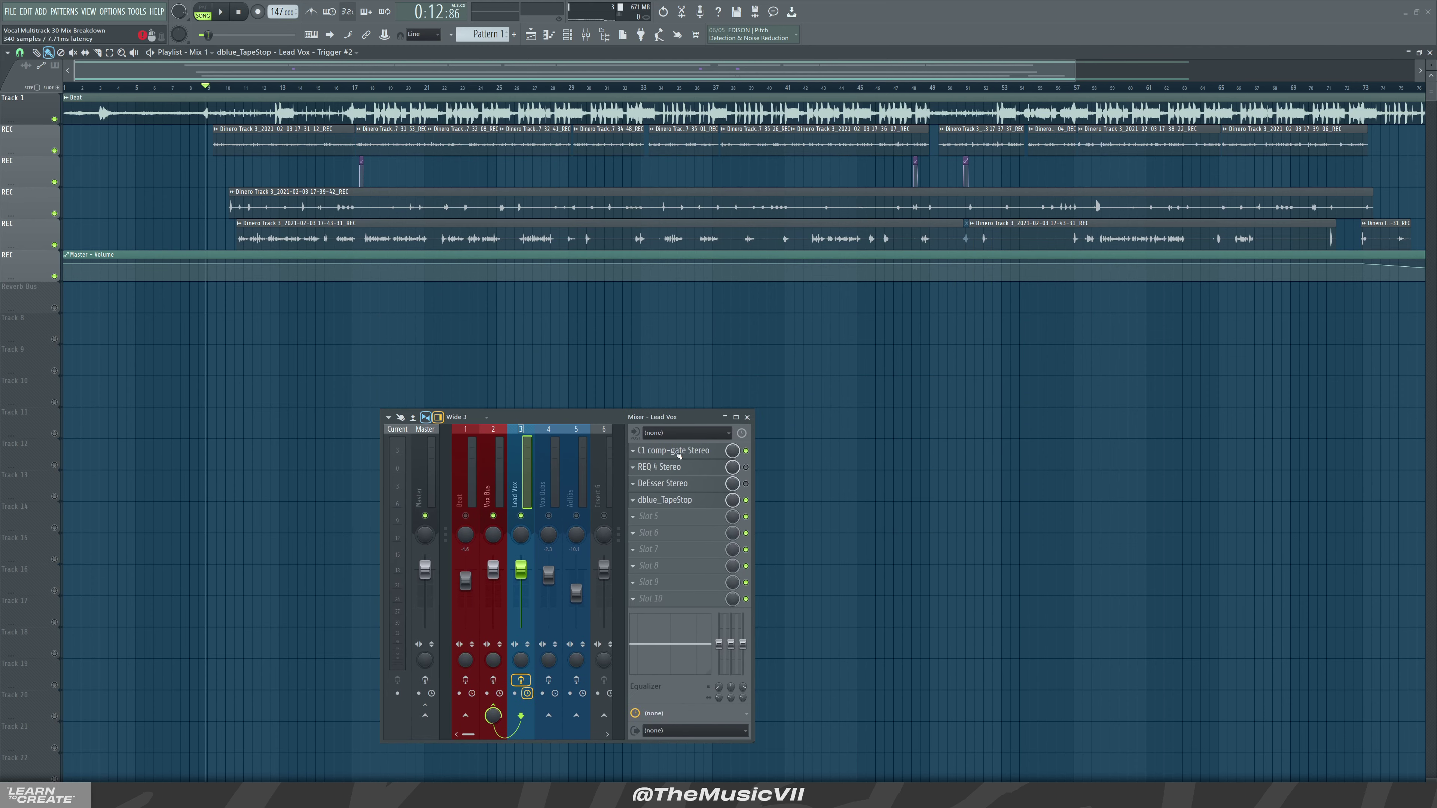
pyautogui.click(655, 447)
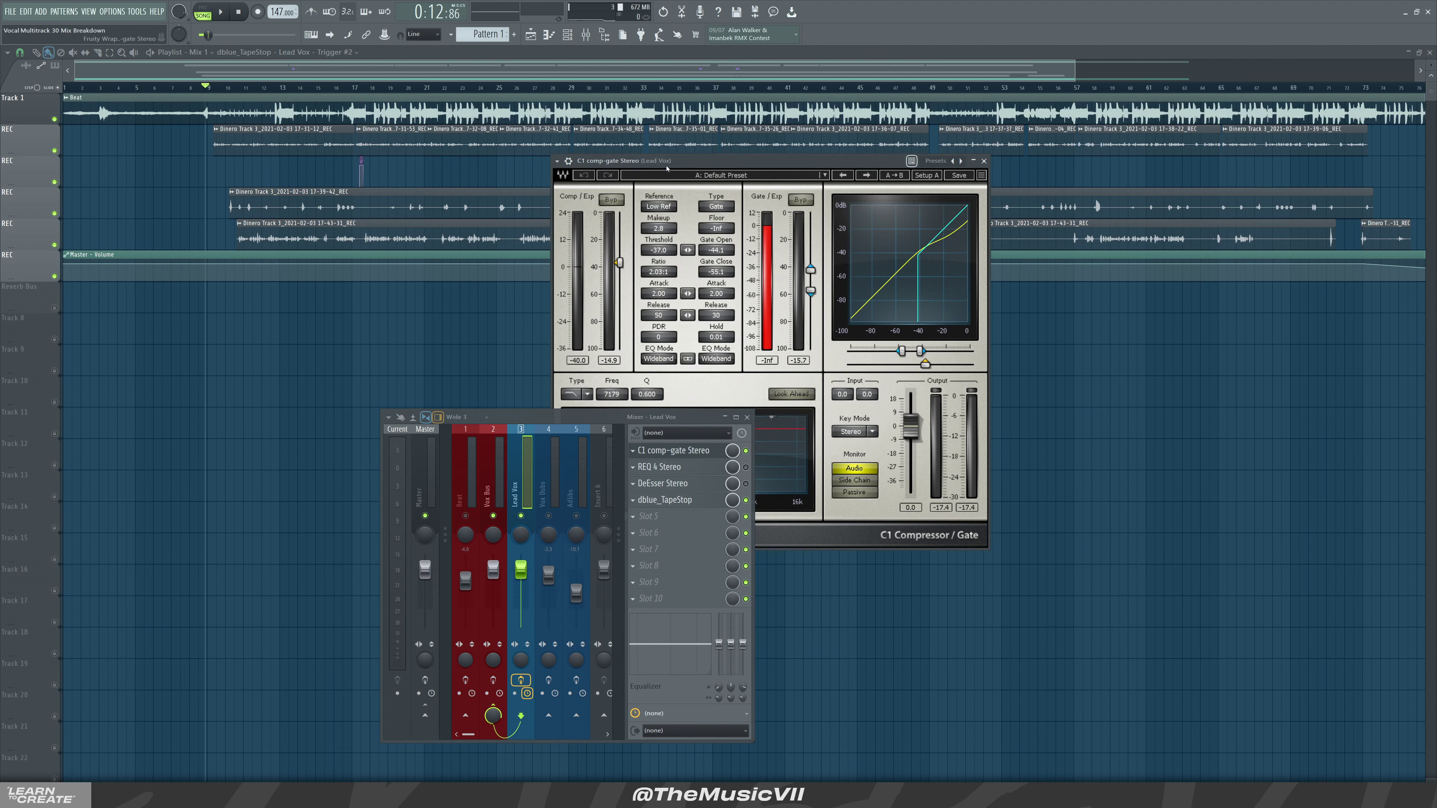
pyautogui.moveTo(664, 167); pyautogui.dragTo(858, 162)
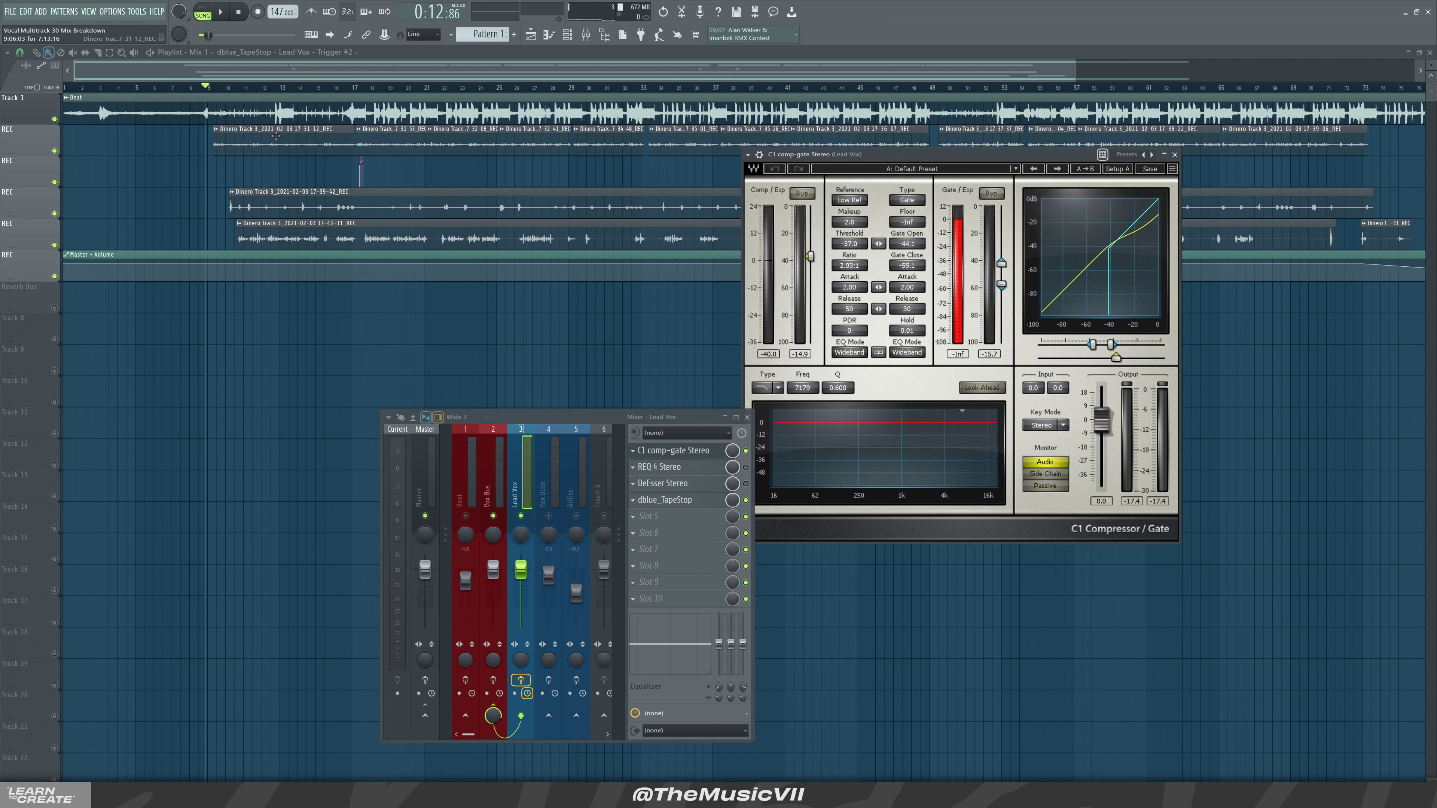
pyautogui.moveTo(527, 417); pyautogui.dragTo(429, 309)
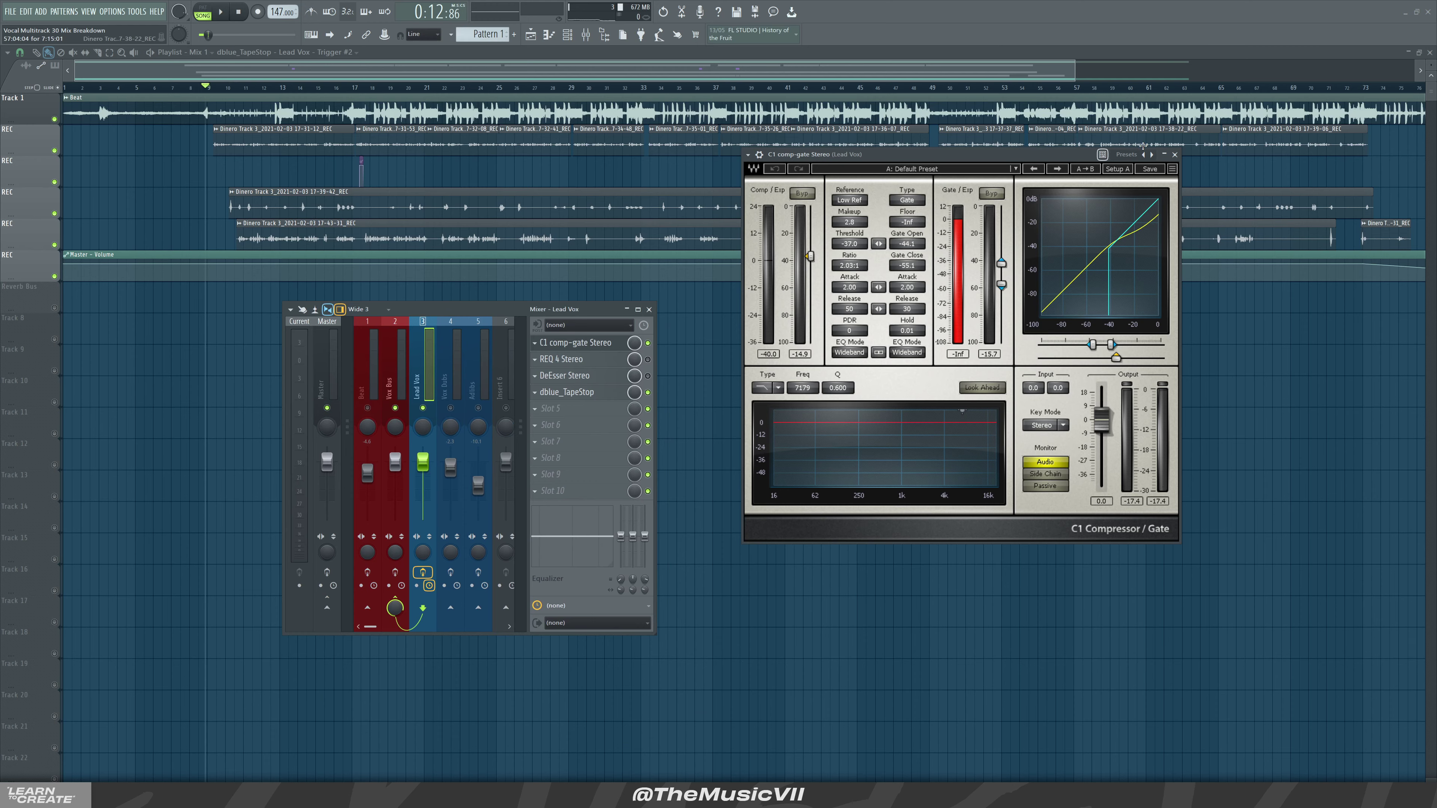
pyautogui.click(1174, 153)
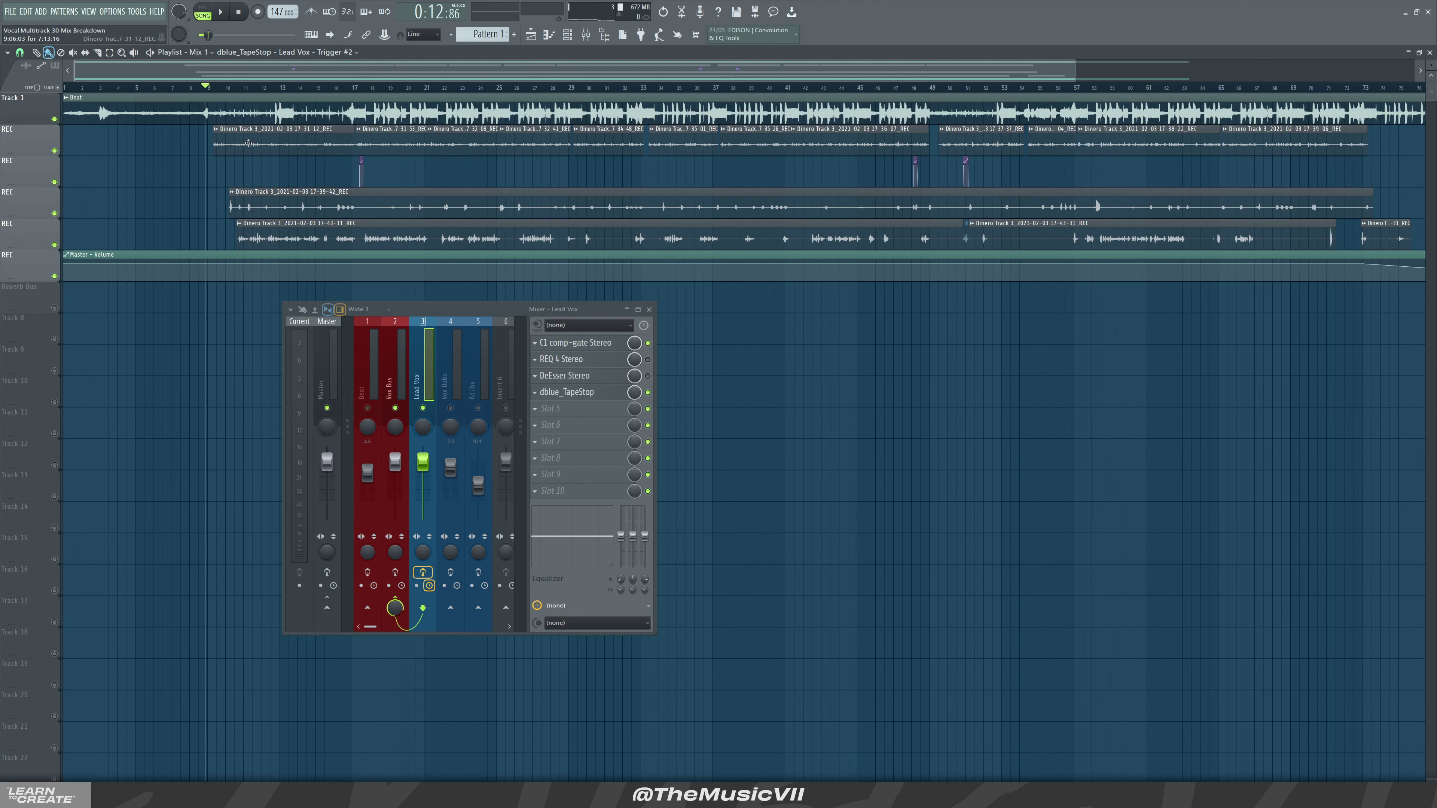
# Play the lead vocal with C1 on, off, then on again, and bring up REQ 4
pyautogui.press('space')
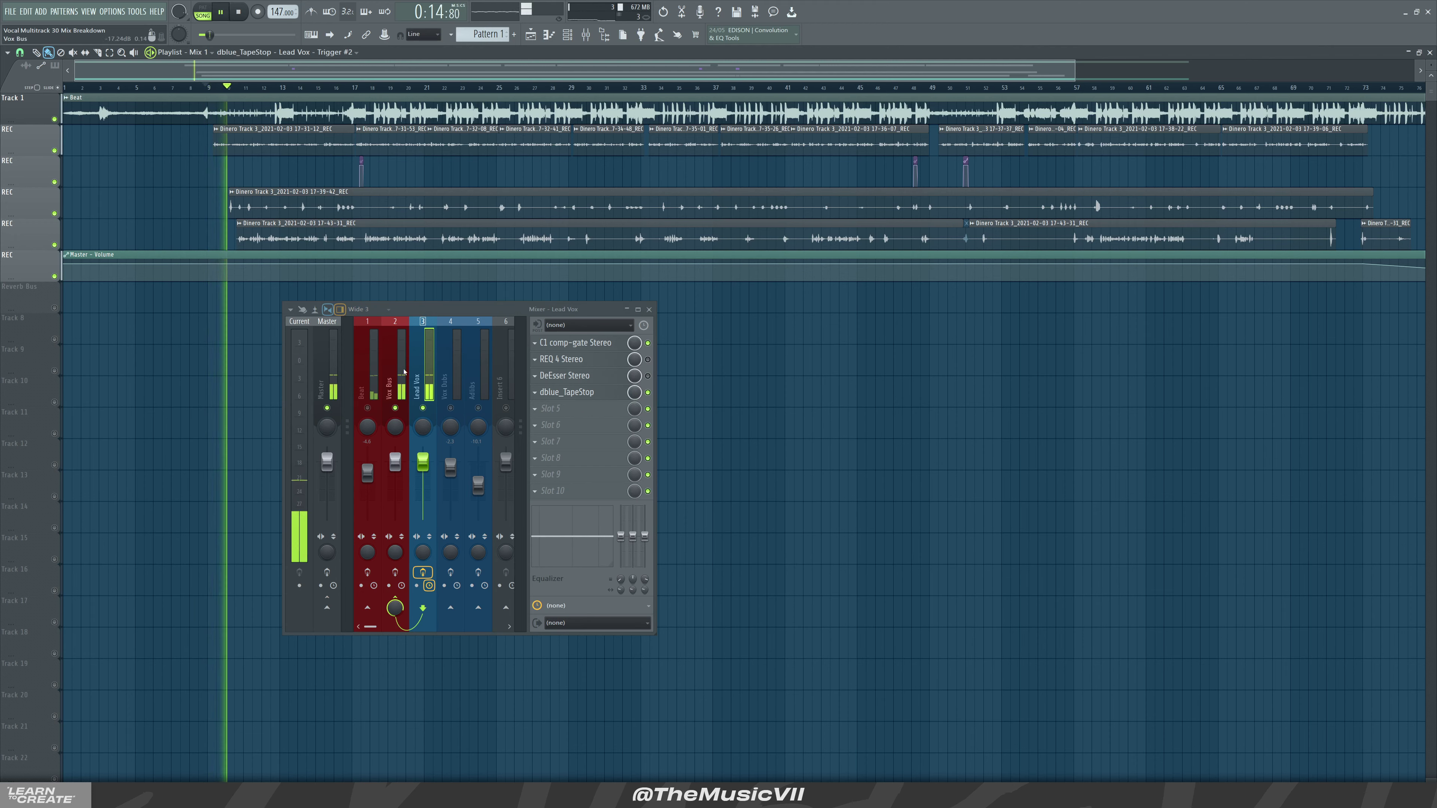
pyautogui.press('space')
pyautogui.click(647, 342)
pyautogui.press('space')
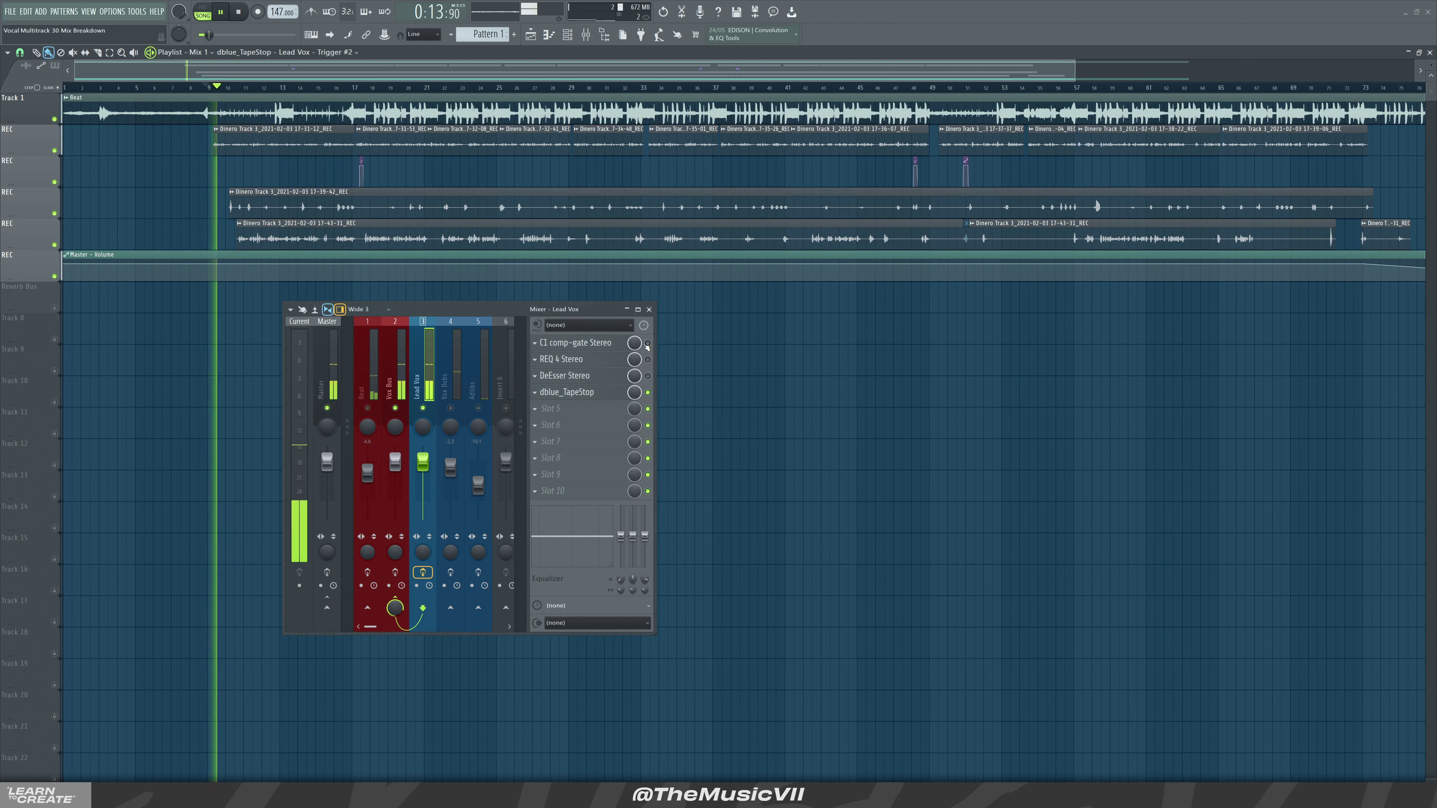
pyautogui.press('space')
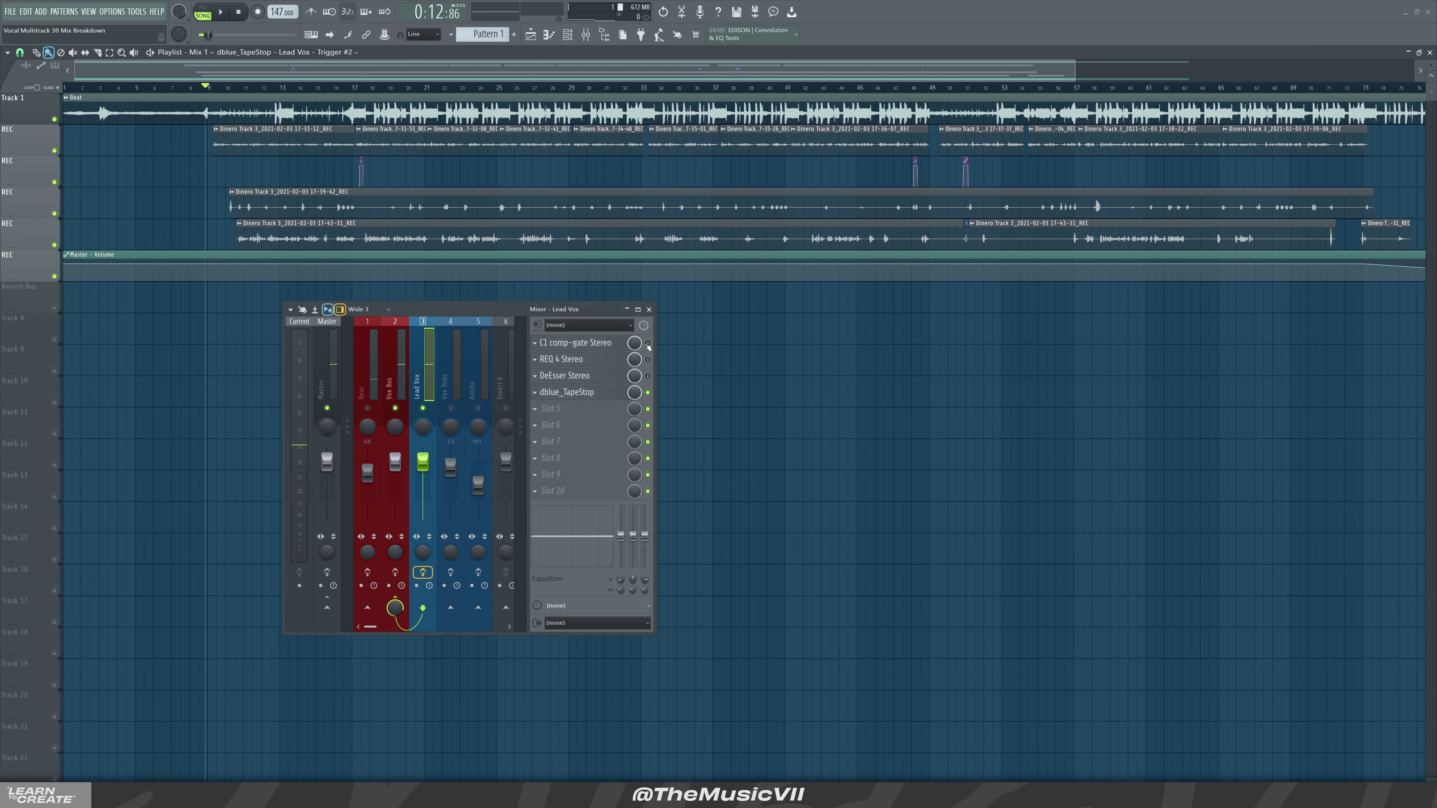
pyautogui.click(648, 343)
pyautogui.press('space')
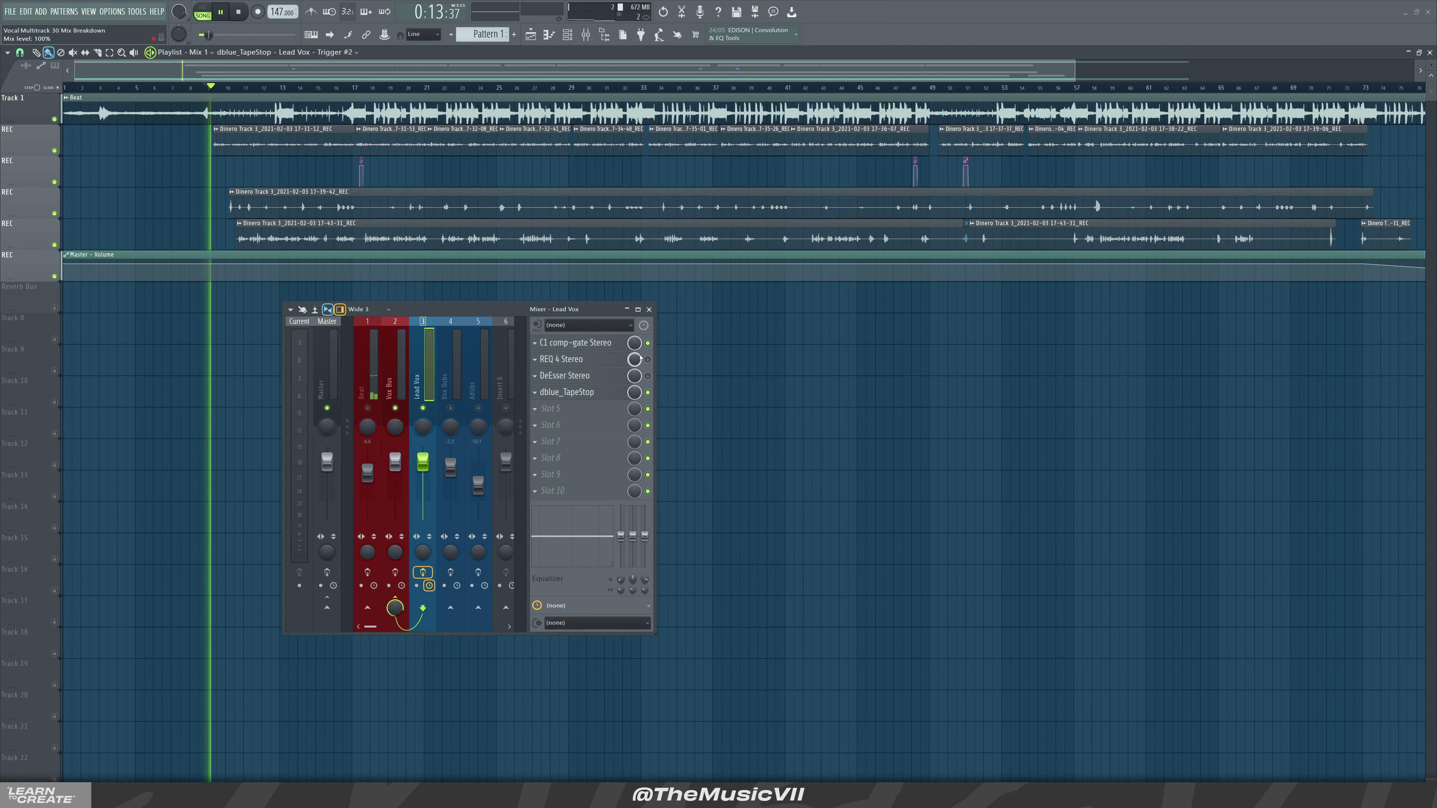
pyautogui.press('space')
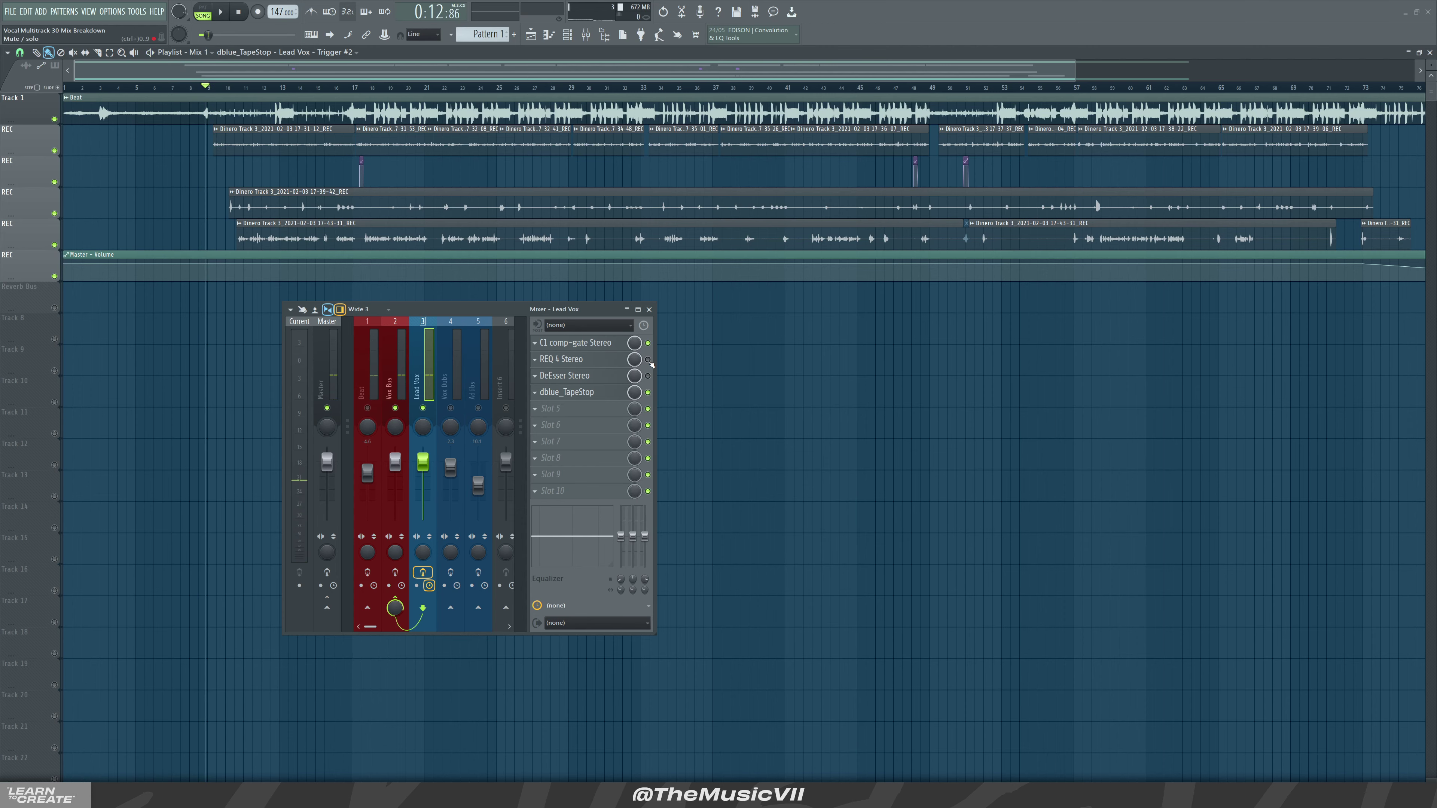
pyautogui.click(648, 360)
pyautogui.click(601, 359)
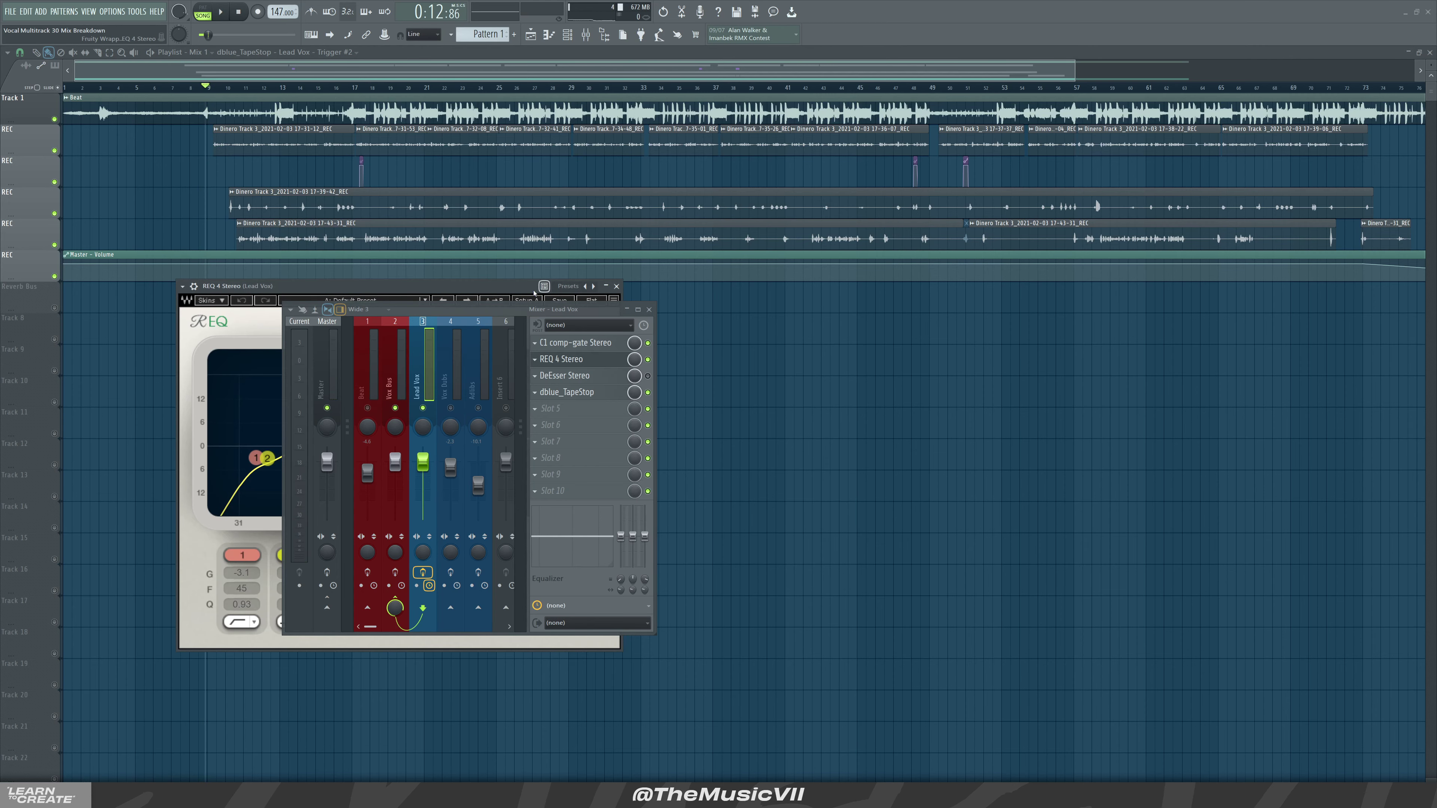
# Place REQ 4 beside the mixer and hear its low cut and 2189/3804 Hz boosts
pyautogui.moveTo(534, 291); pyautogui.dragTo(1033, 271)
pyautogui.moveTo(504, 312); pyautogui.dragTo(449, 293)
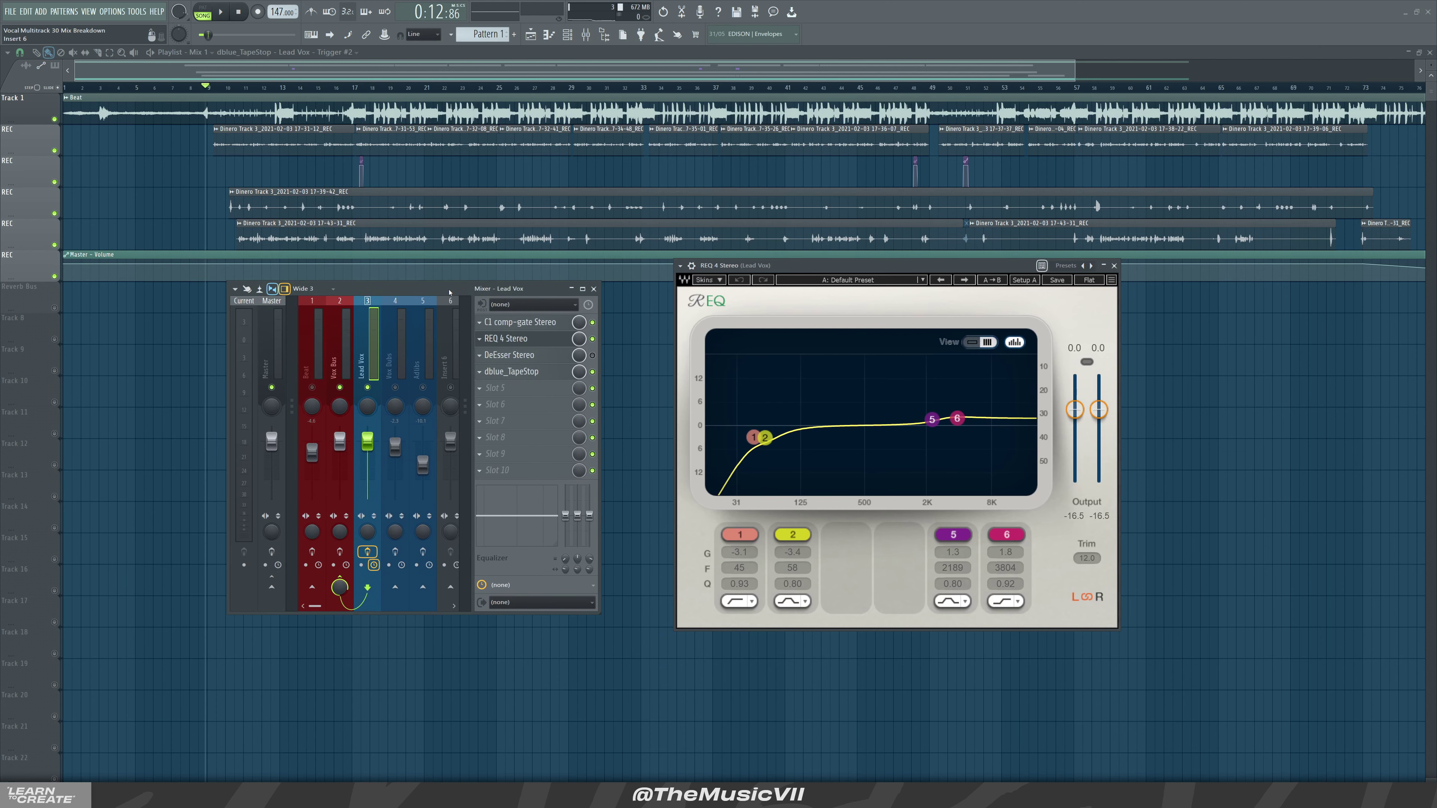
pyautogui.moveTo(839, 271); pyautogui.dragTo(807, 272)
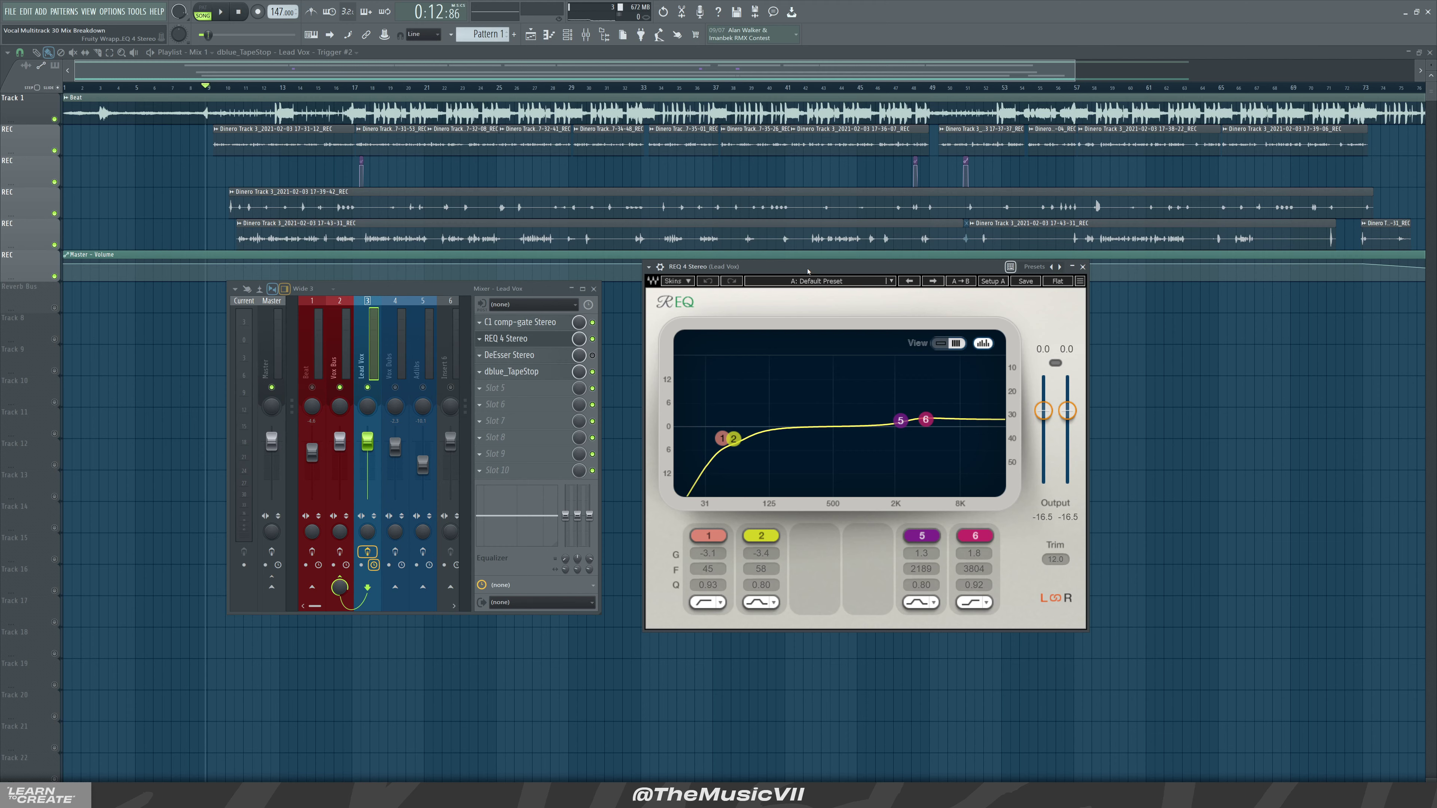
pyautogui.press('space')
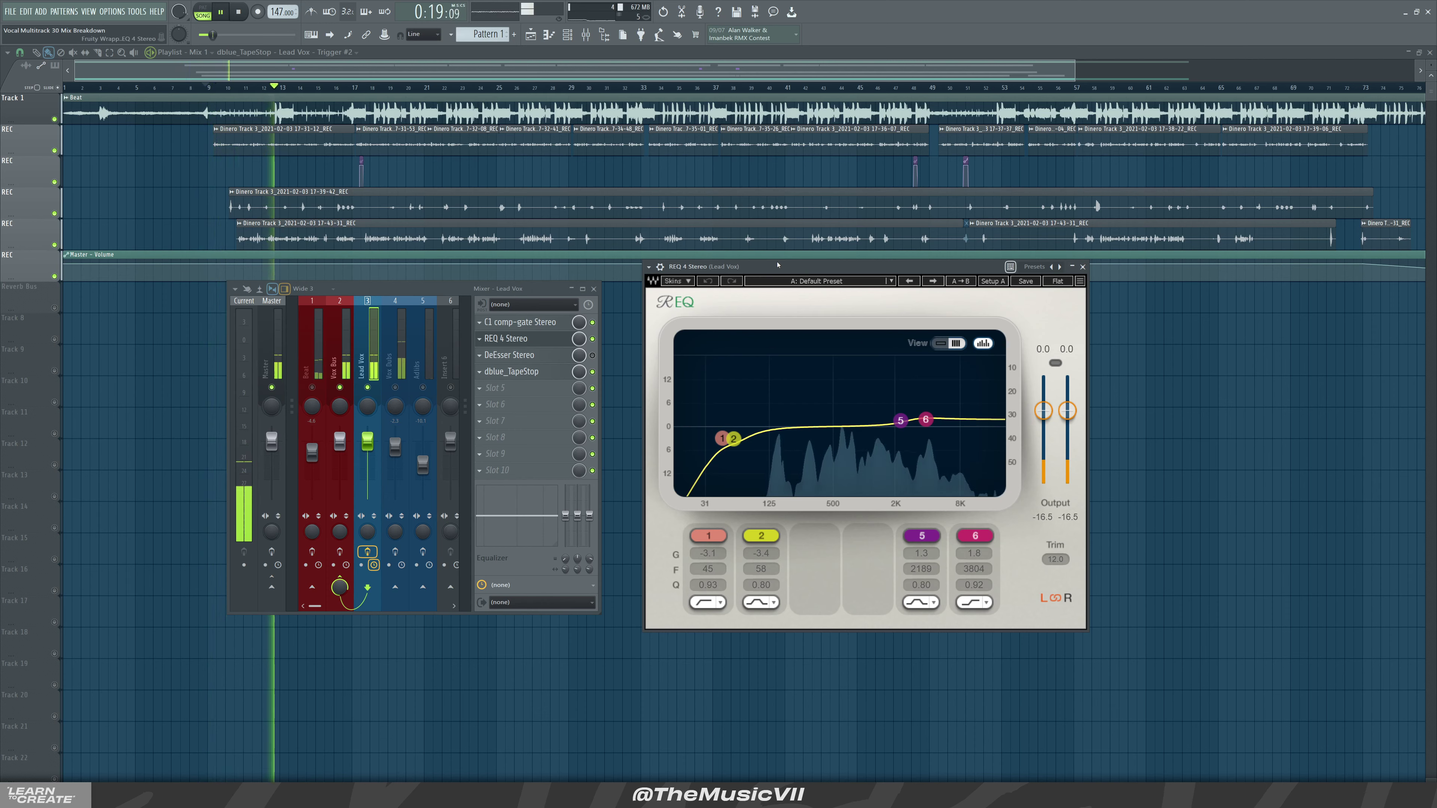
pyautogui.press('space')
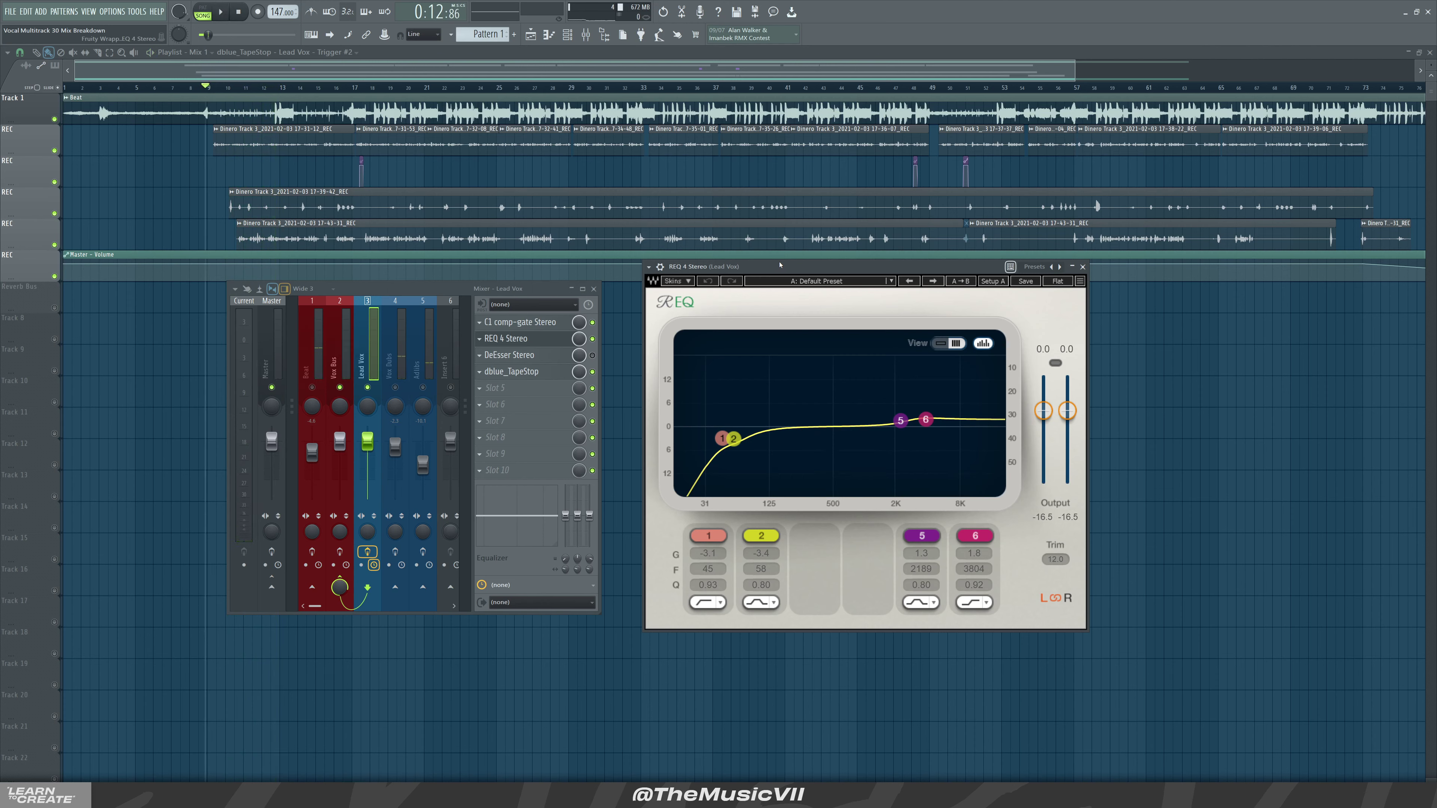
pyautogui.click(337, 362)
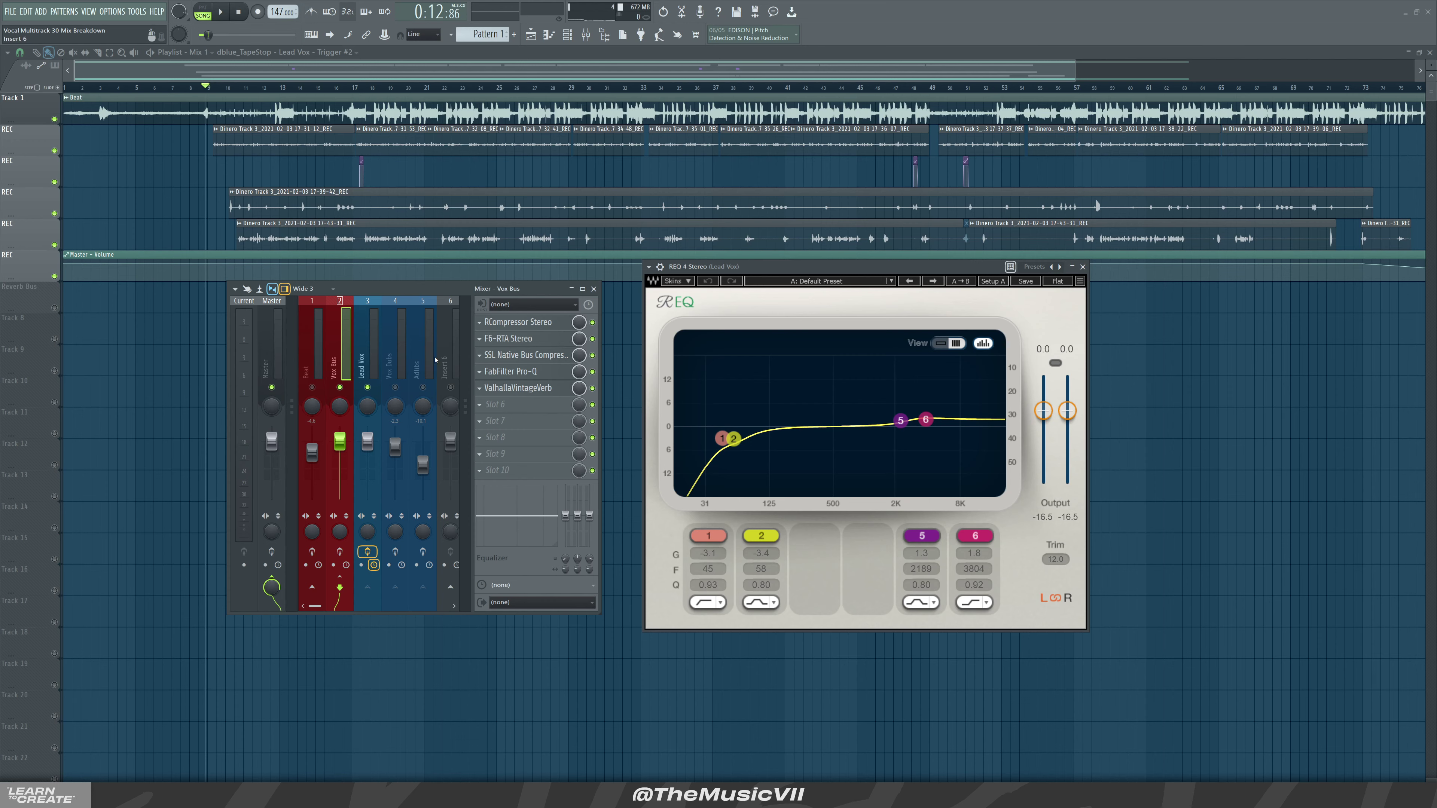
pyautogui.click(377, 326)
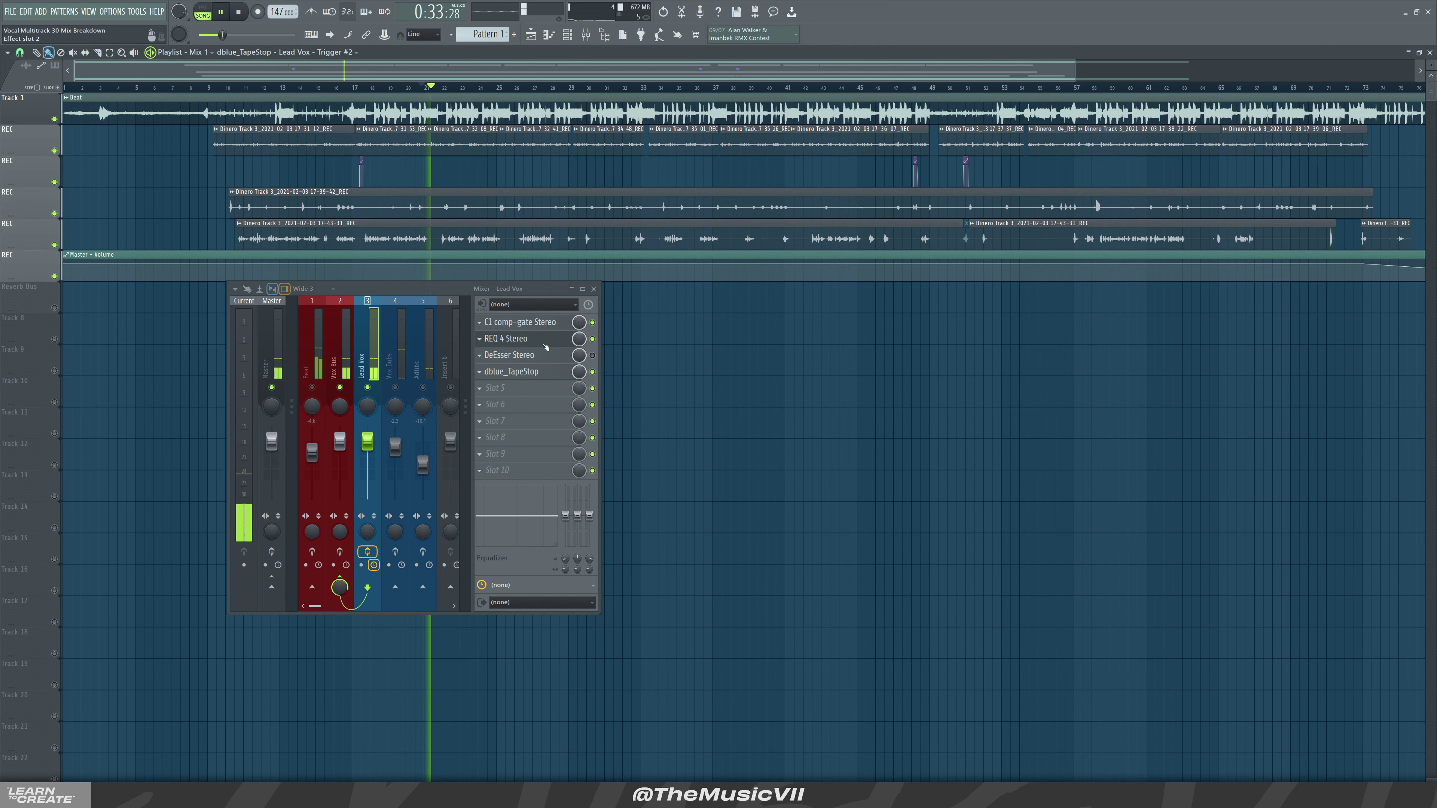
pyautogui.click(544, 344)
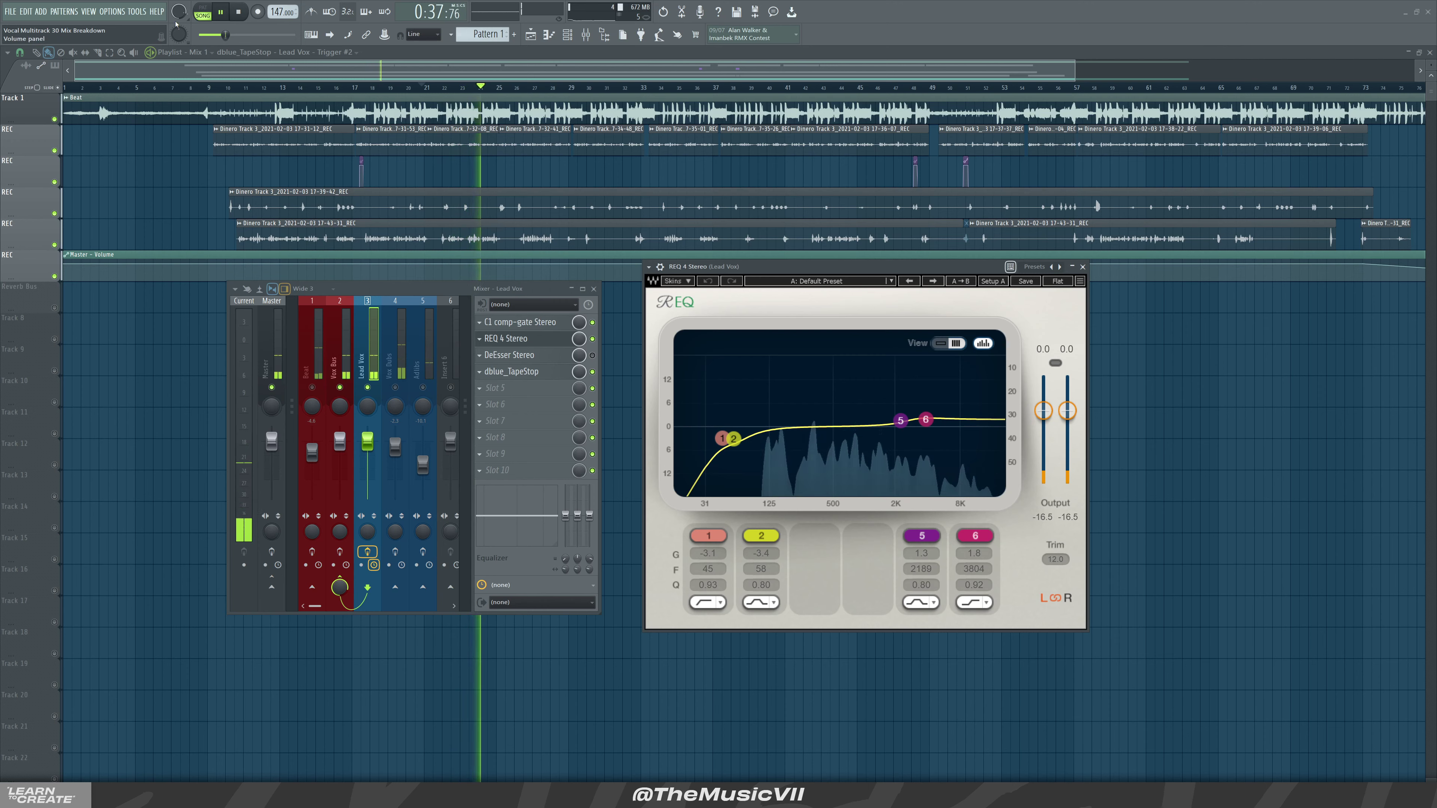
pyautogui.press('space')
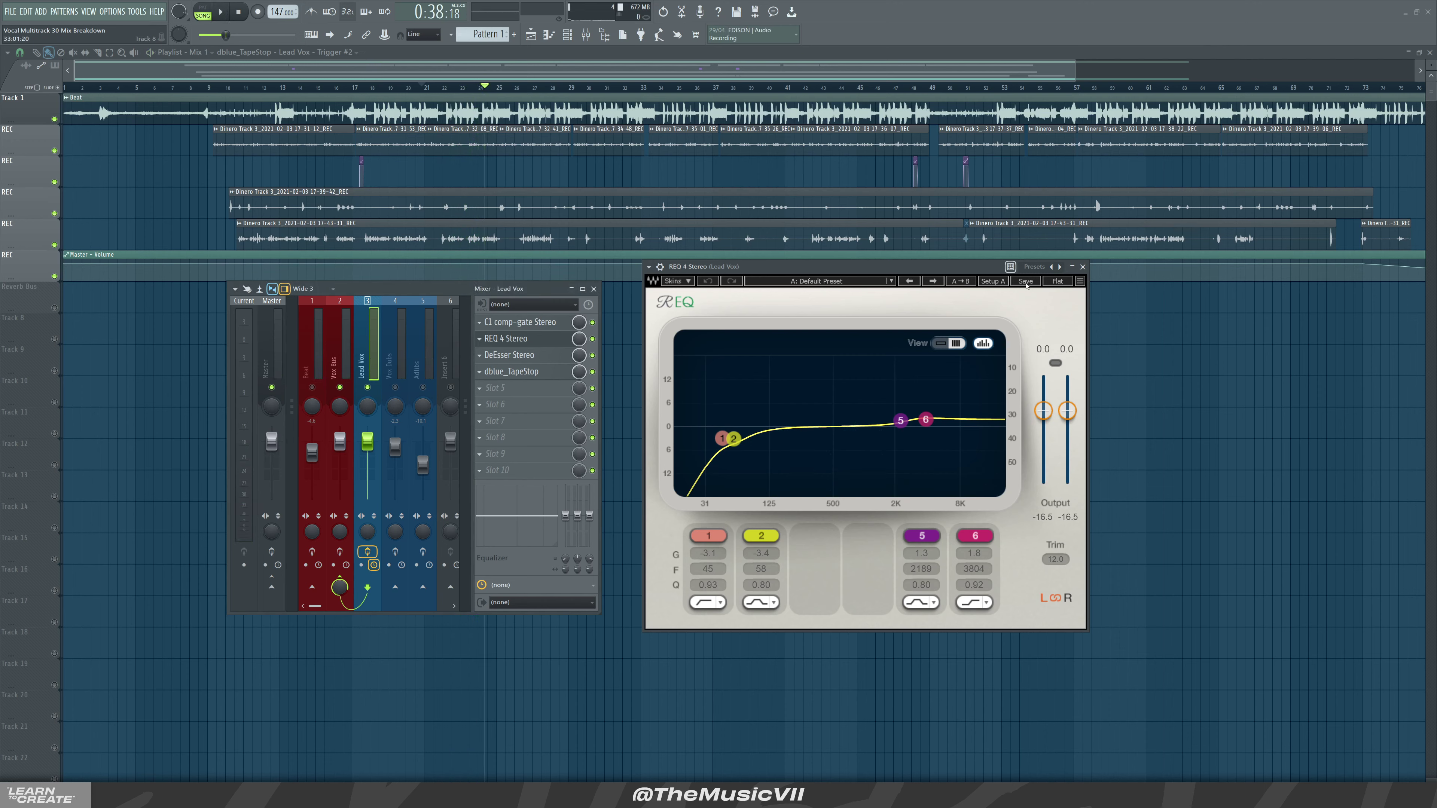
# Swap REQ 4 for the Lead Vox DeEsser (5500 Hz) and play the de-essed vocal
pyautogui.click(1082, 267)
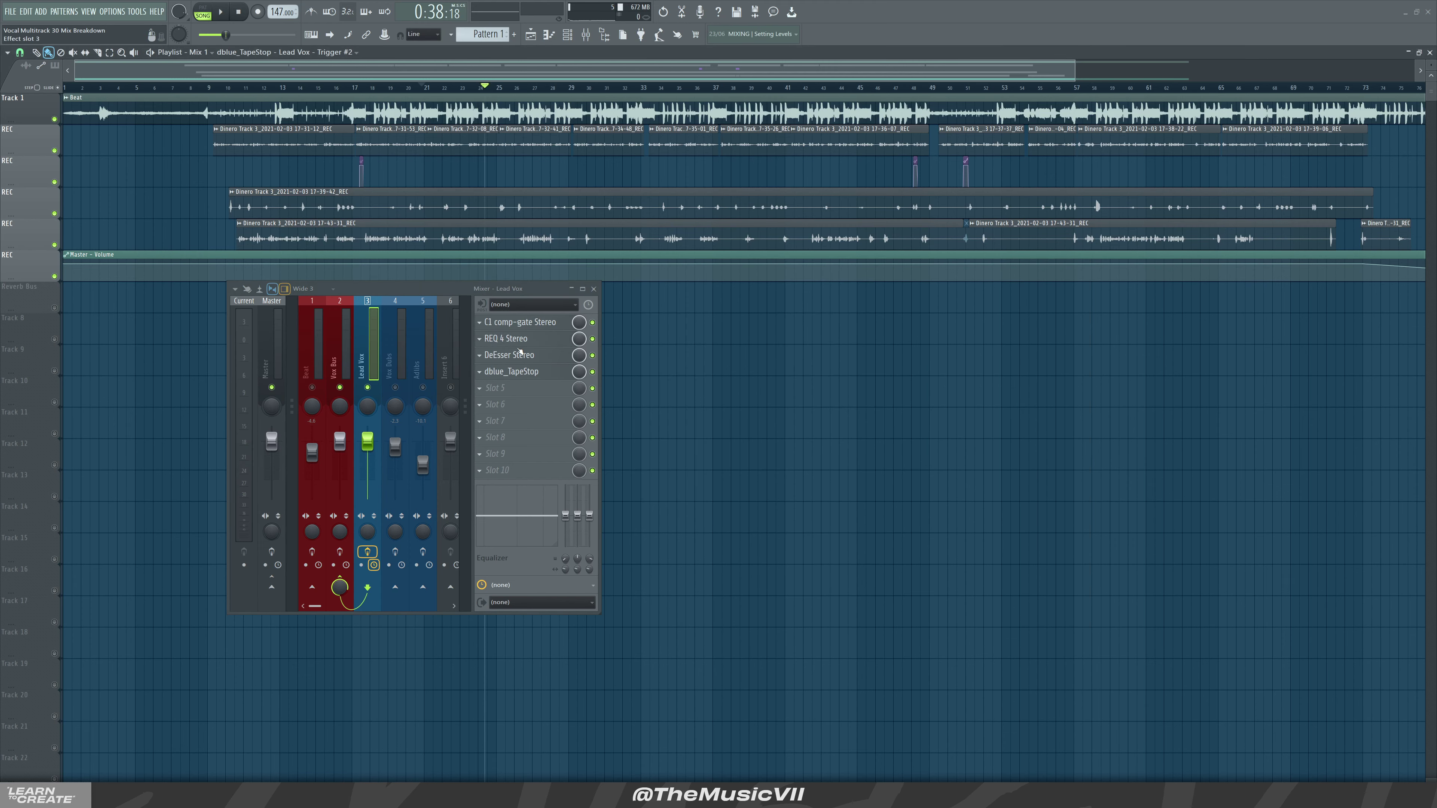
pyautogui.click(522, 355)
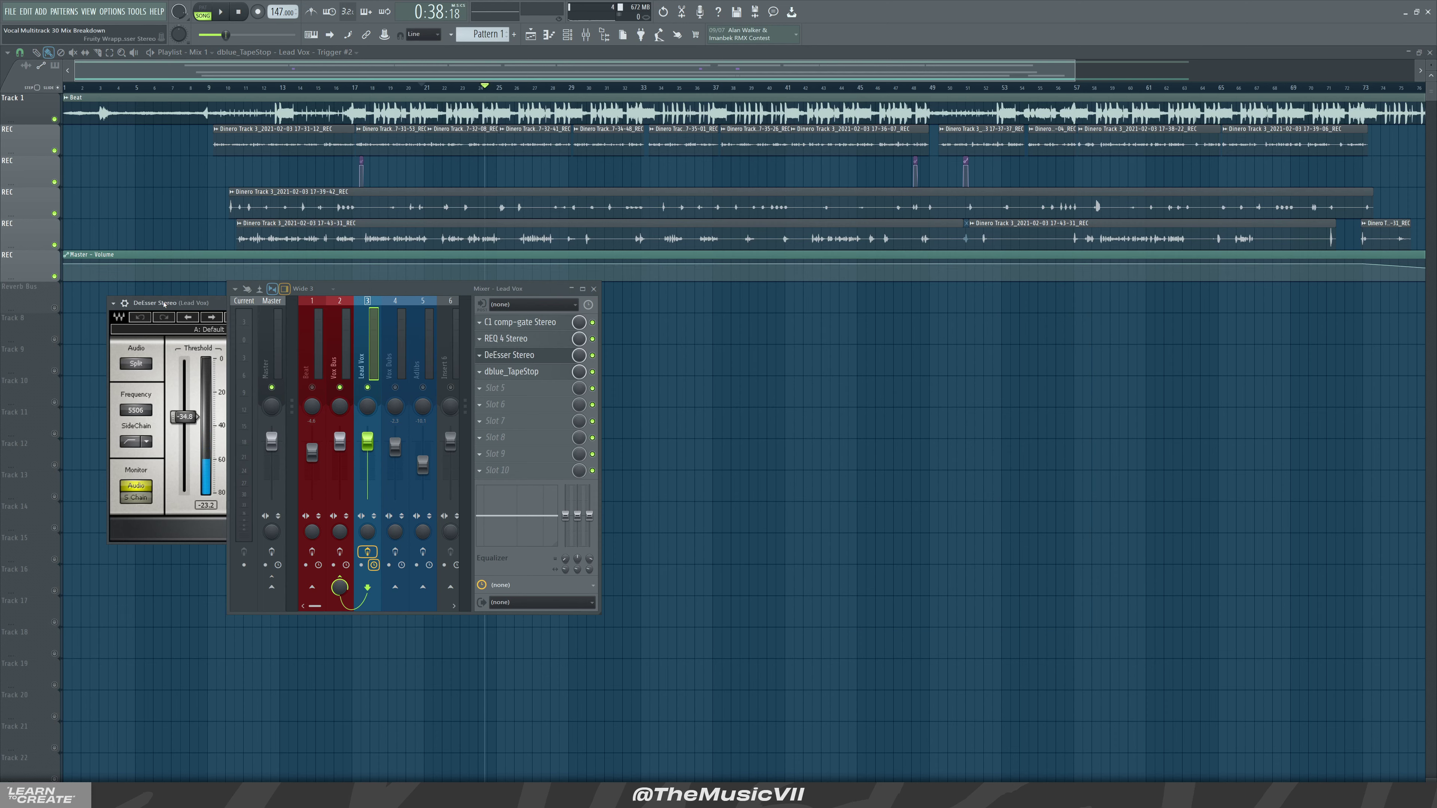
pyautogui.moveTo(734, 293); pyautogui.dragTo(771, 287)
pyautogui.press('space')
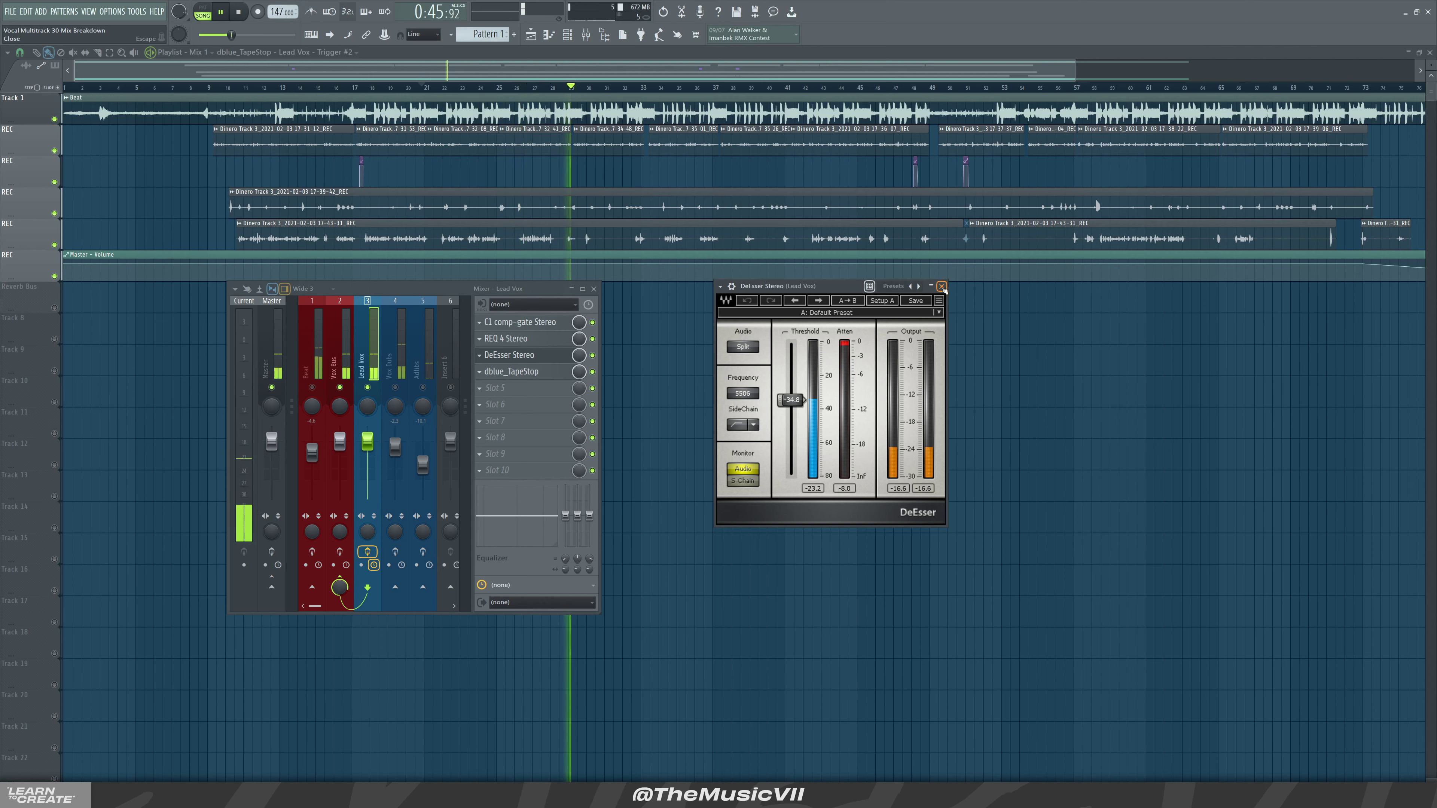
pyautogui.press('space')
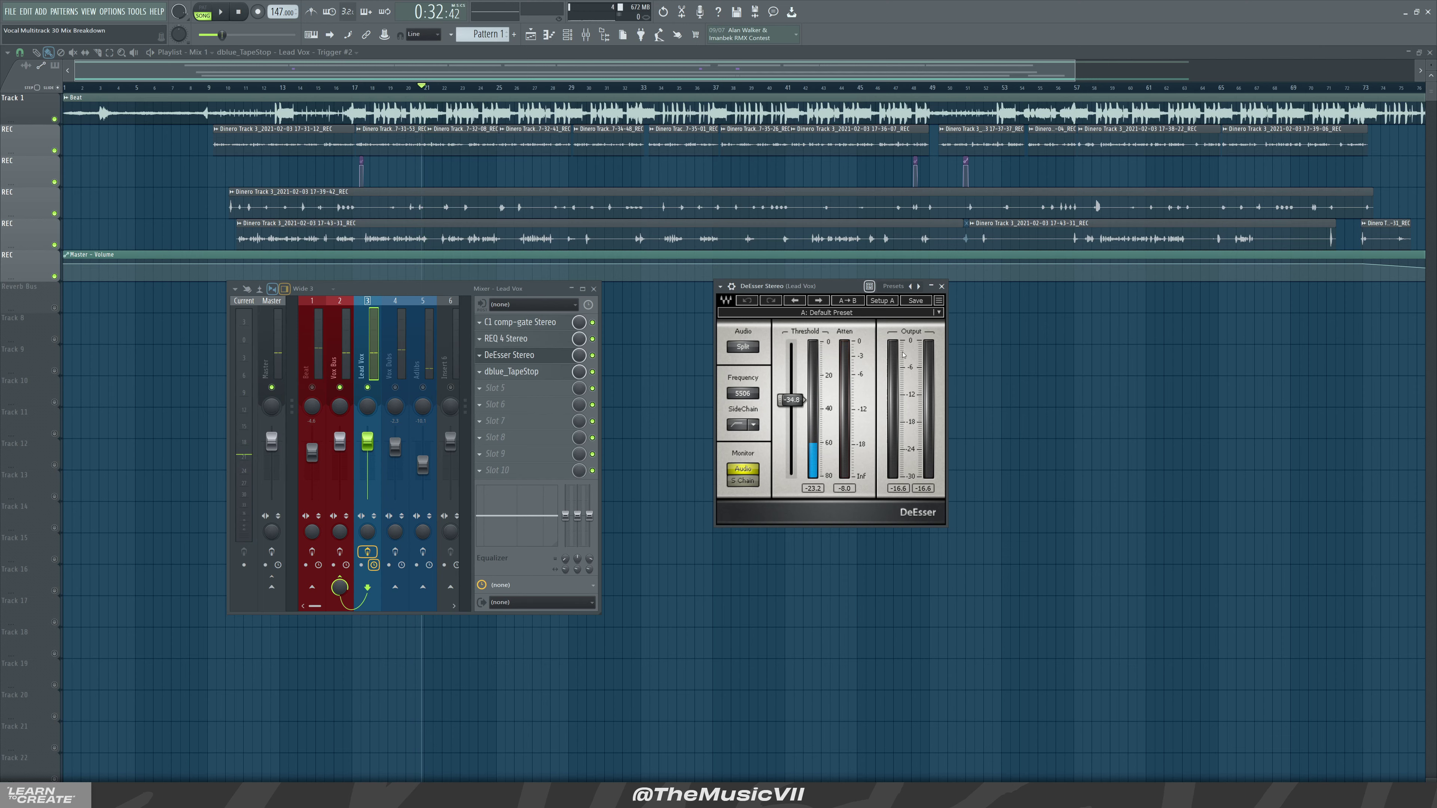
# Open the Vox Dubs C1 comp-gate, solo the dubs and play them
pyautogui.click(942, 286)
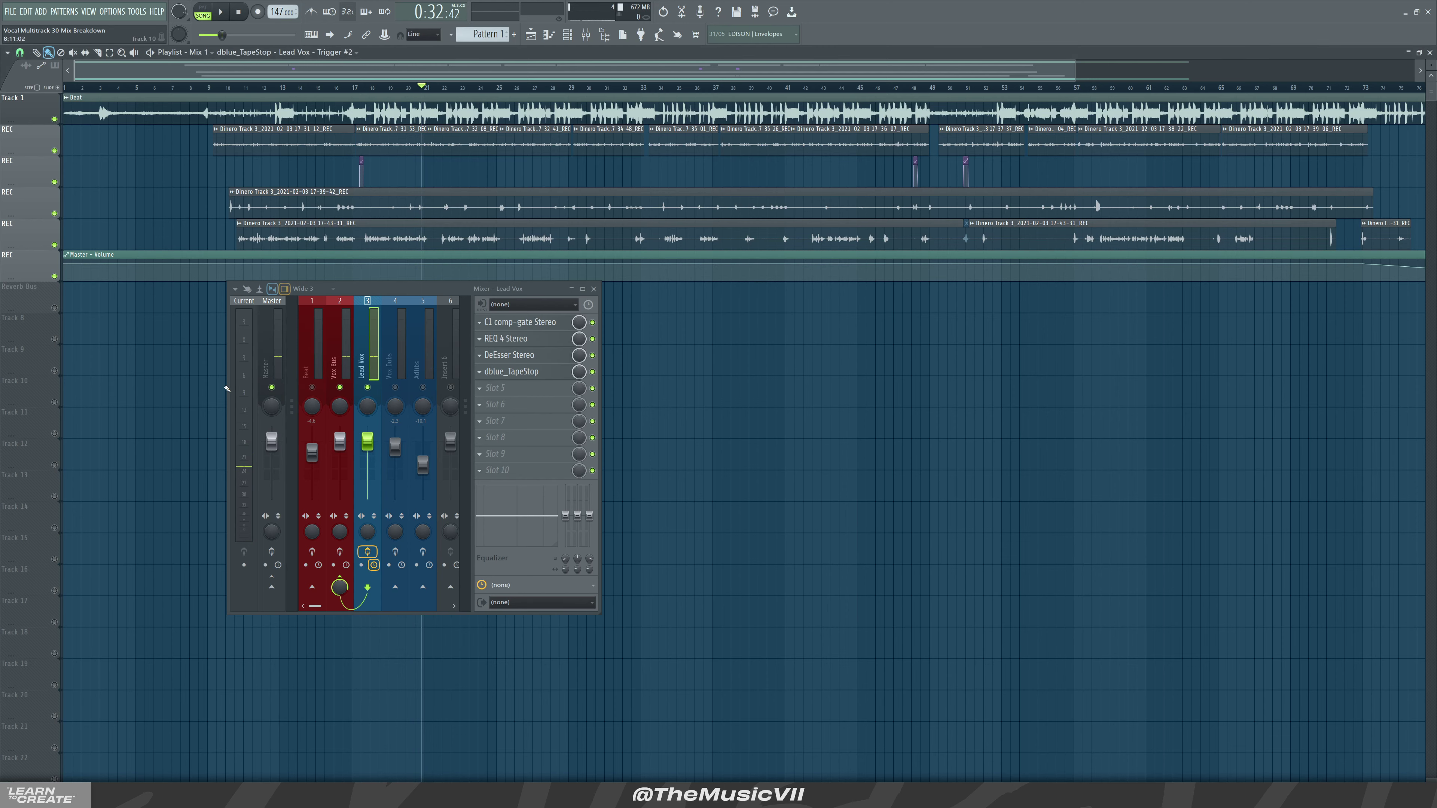
pyautogui.click(390, 368)
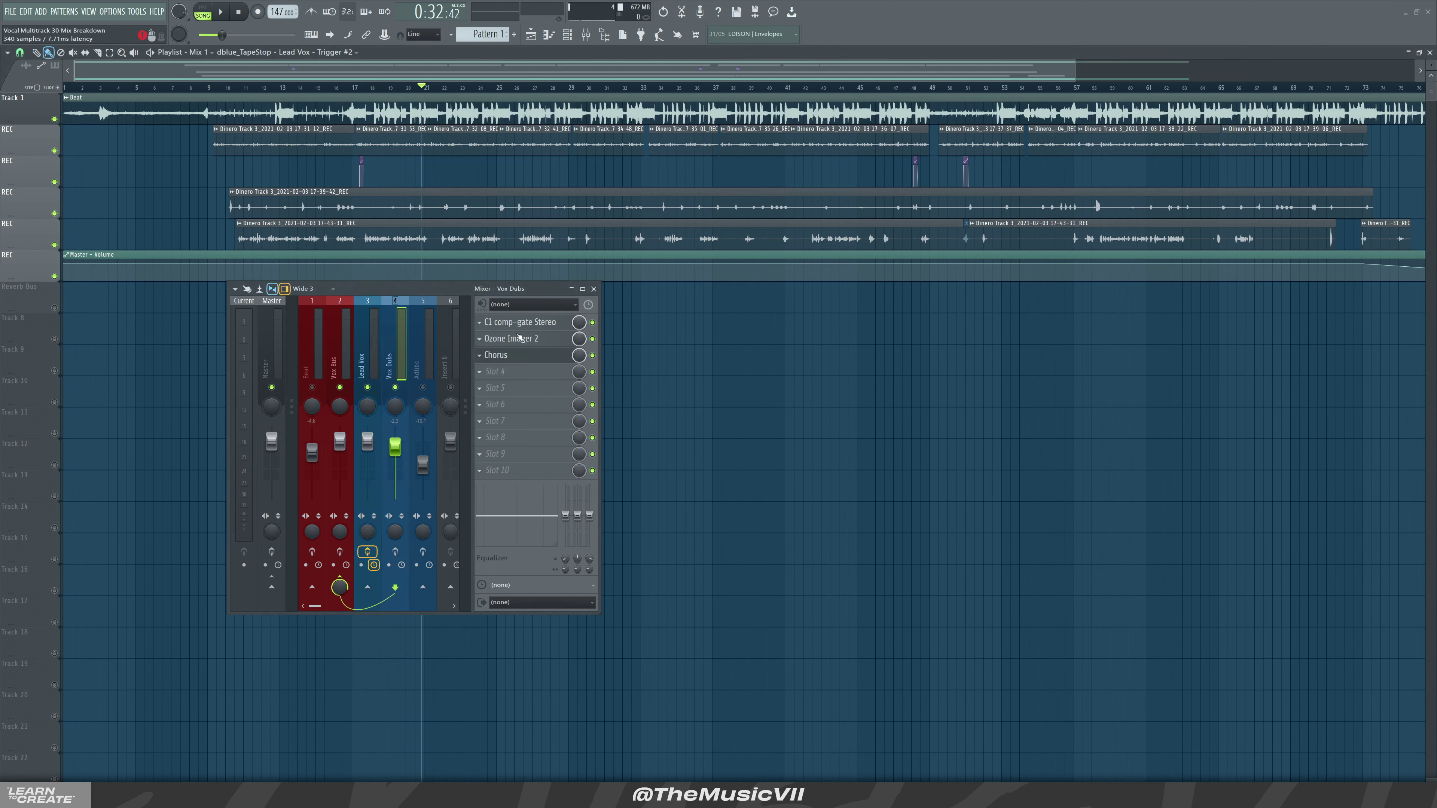
pyautogui.click(544, 323)
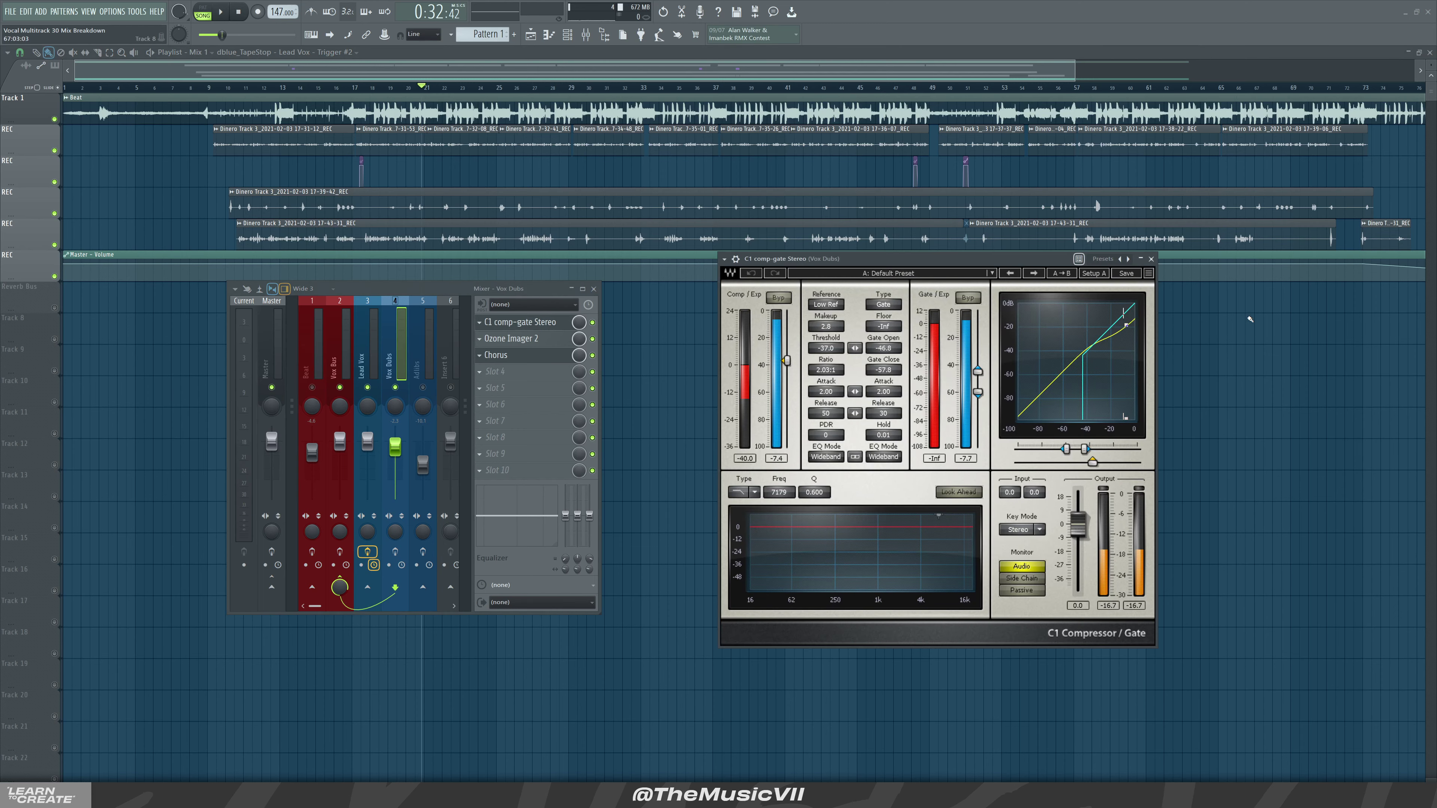
pyautogui.keyDown('ctrl'); pyautogui.click(395, 387); pyautogui.keyUp('ctrl')
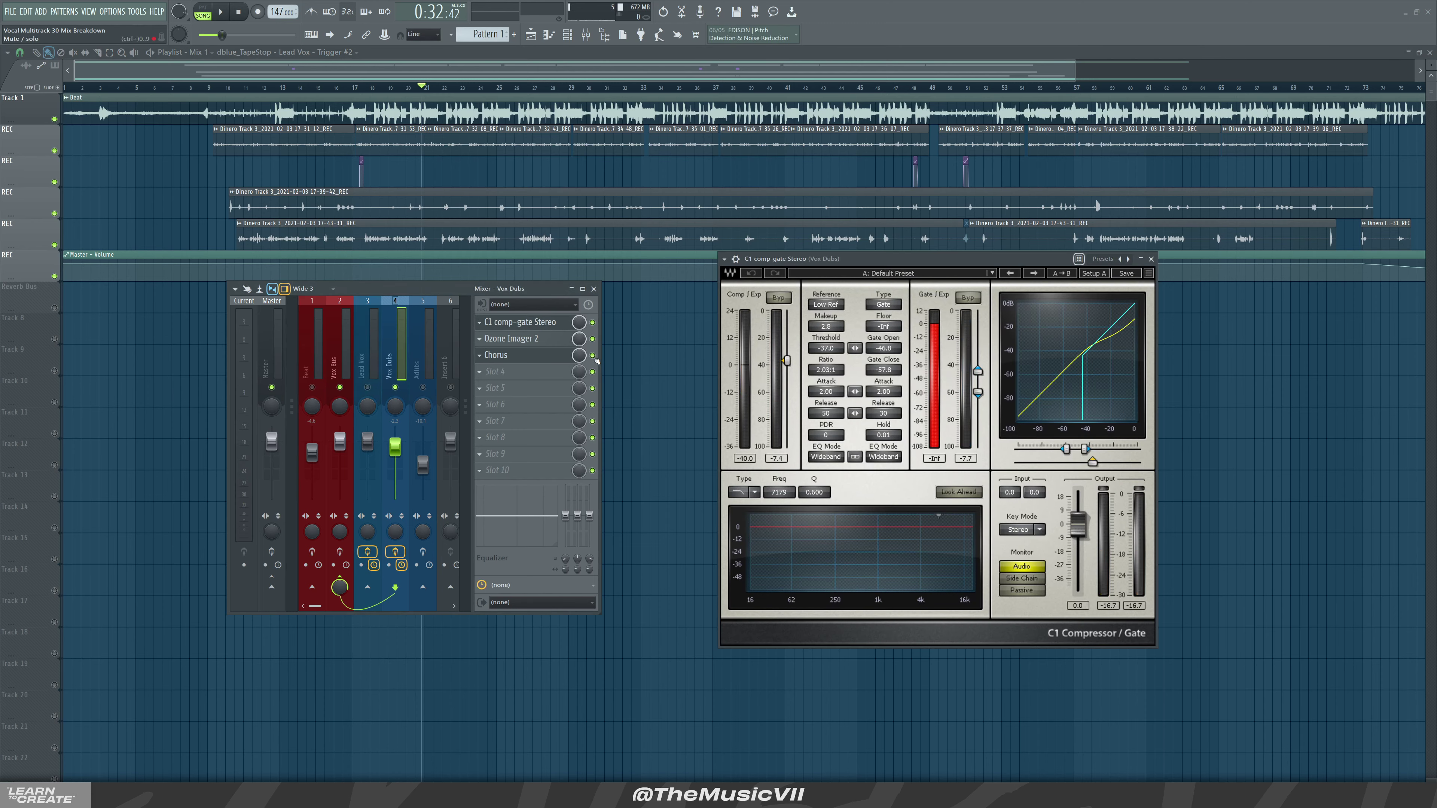
pyautogui.press('space')
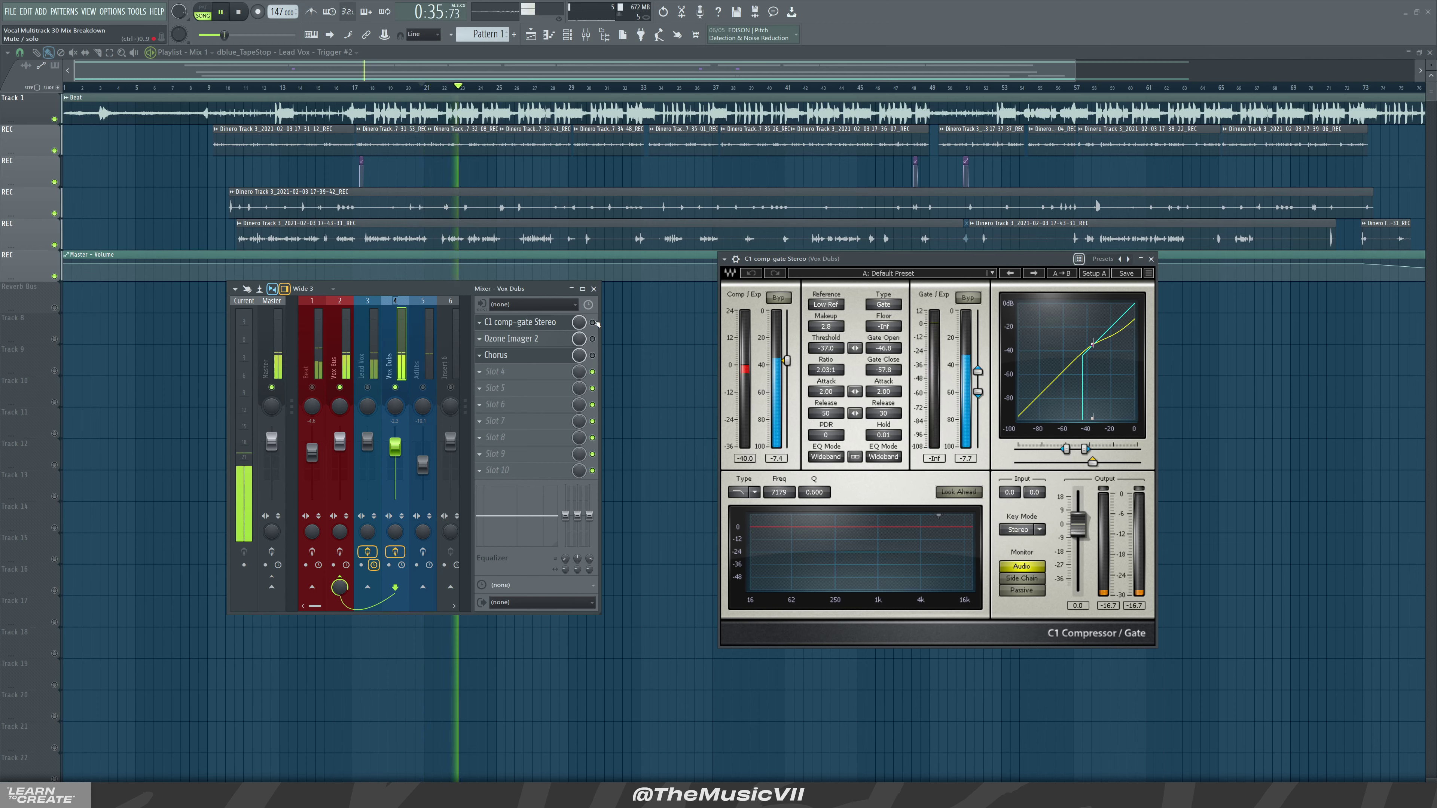
pyautogui.press('space')
pyautogui.press('space')
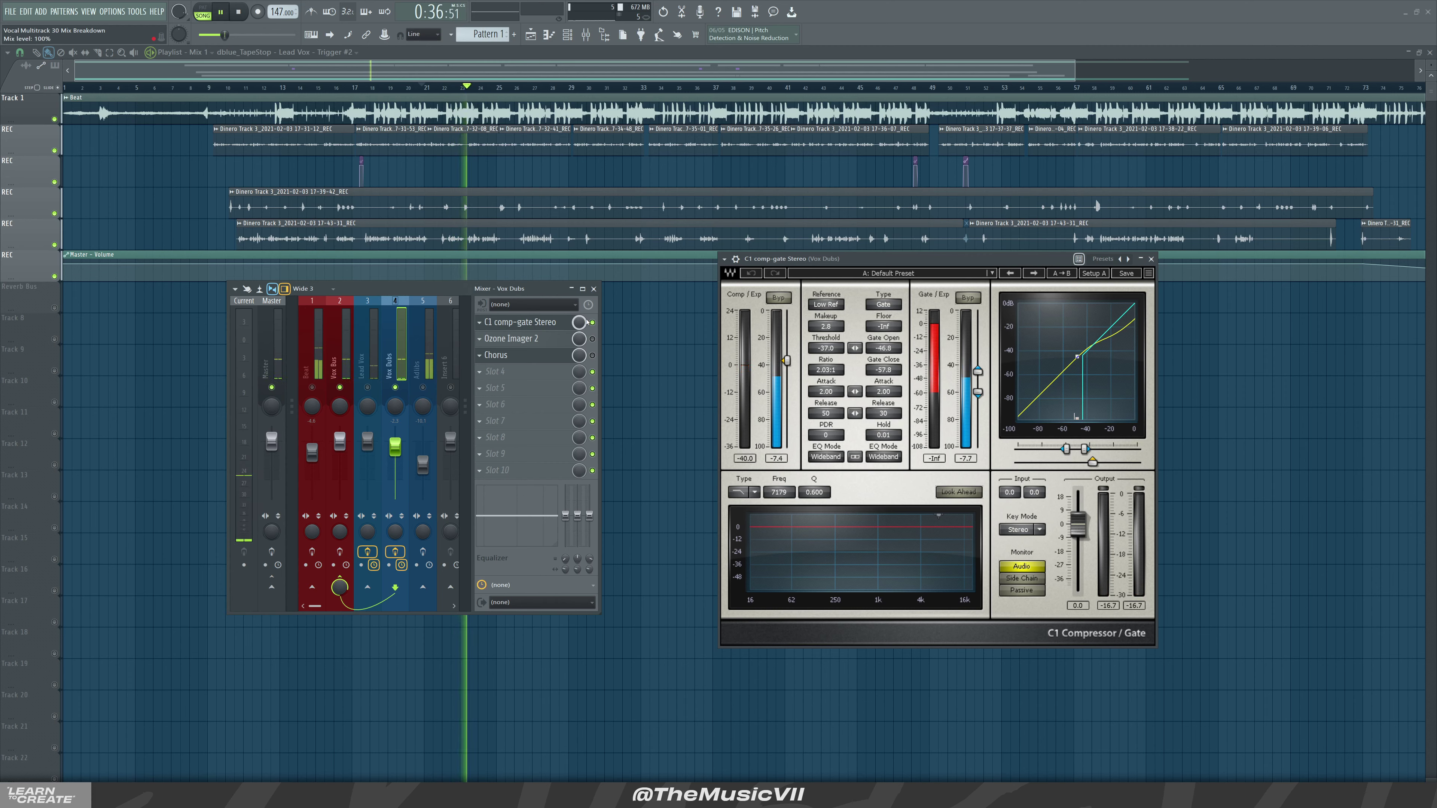
pyautogui.press('space')
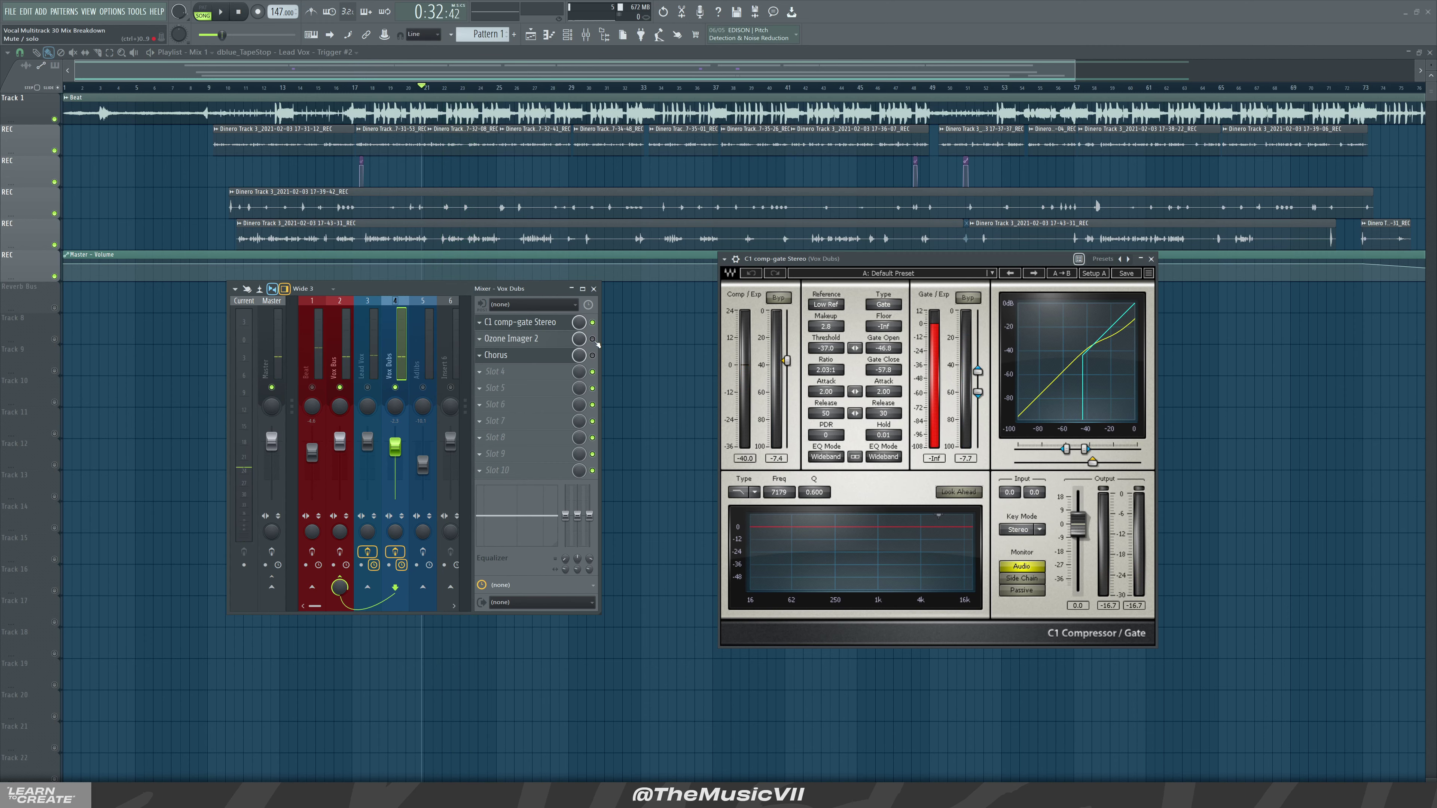
# Watch the Vox Dubs stereo width in Ozone Imager 2 during playback
pyautogui.click(1151, 258)
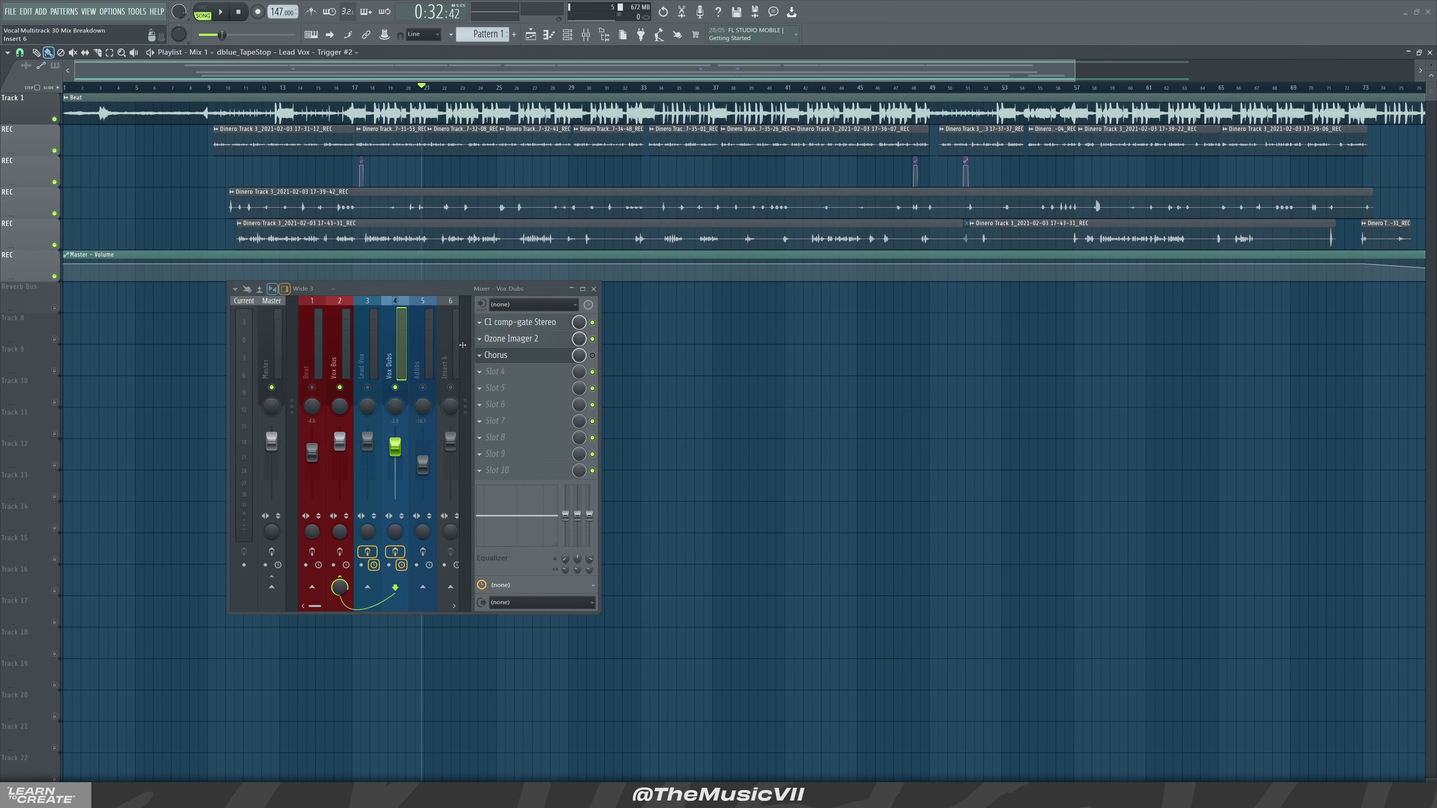
pyautogui.click(533, 340)
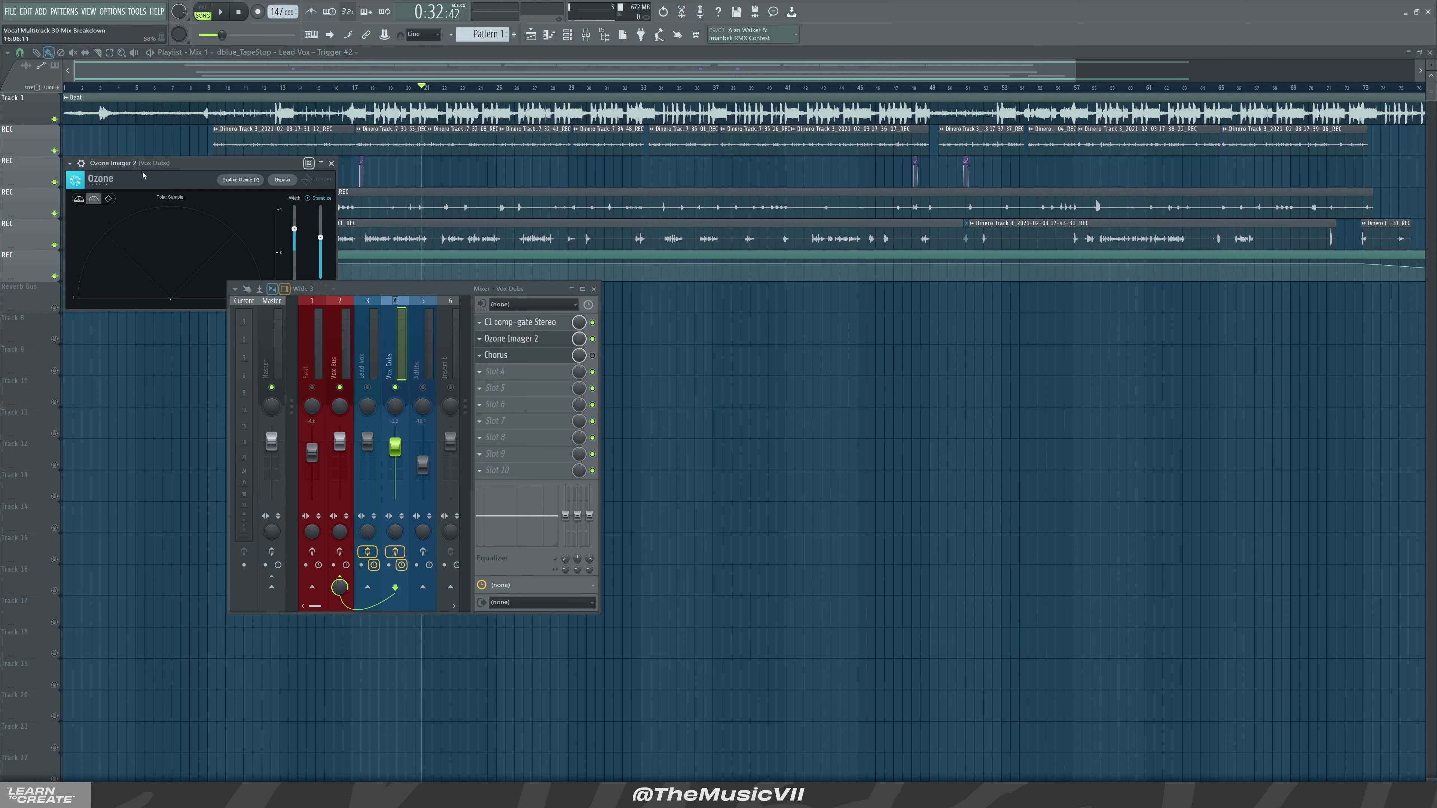
pyautogui.moveTo(159, 168); pyautogui.dragTo(715, 298)
pyautogui.press('space')
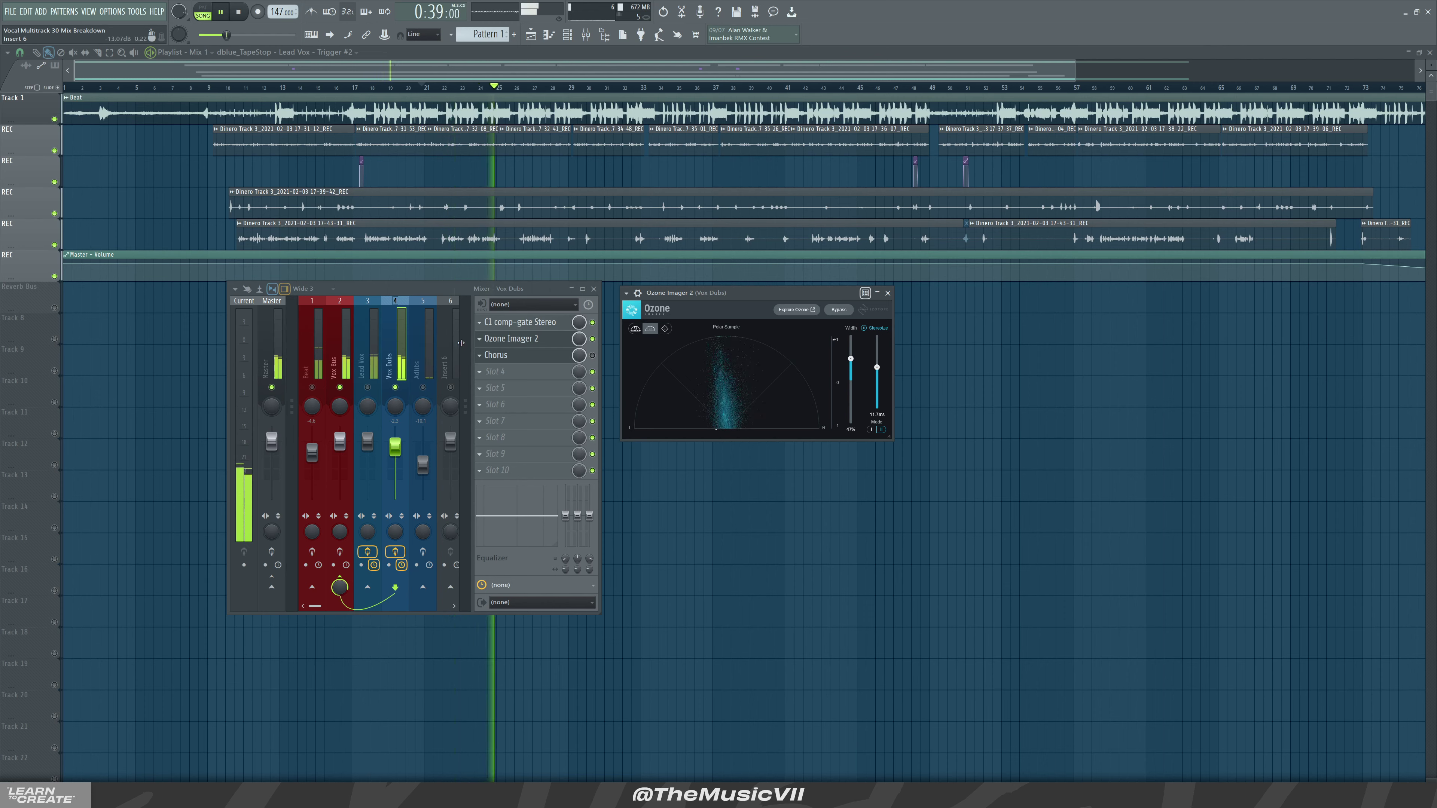
pyautogui.press('space')
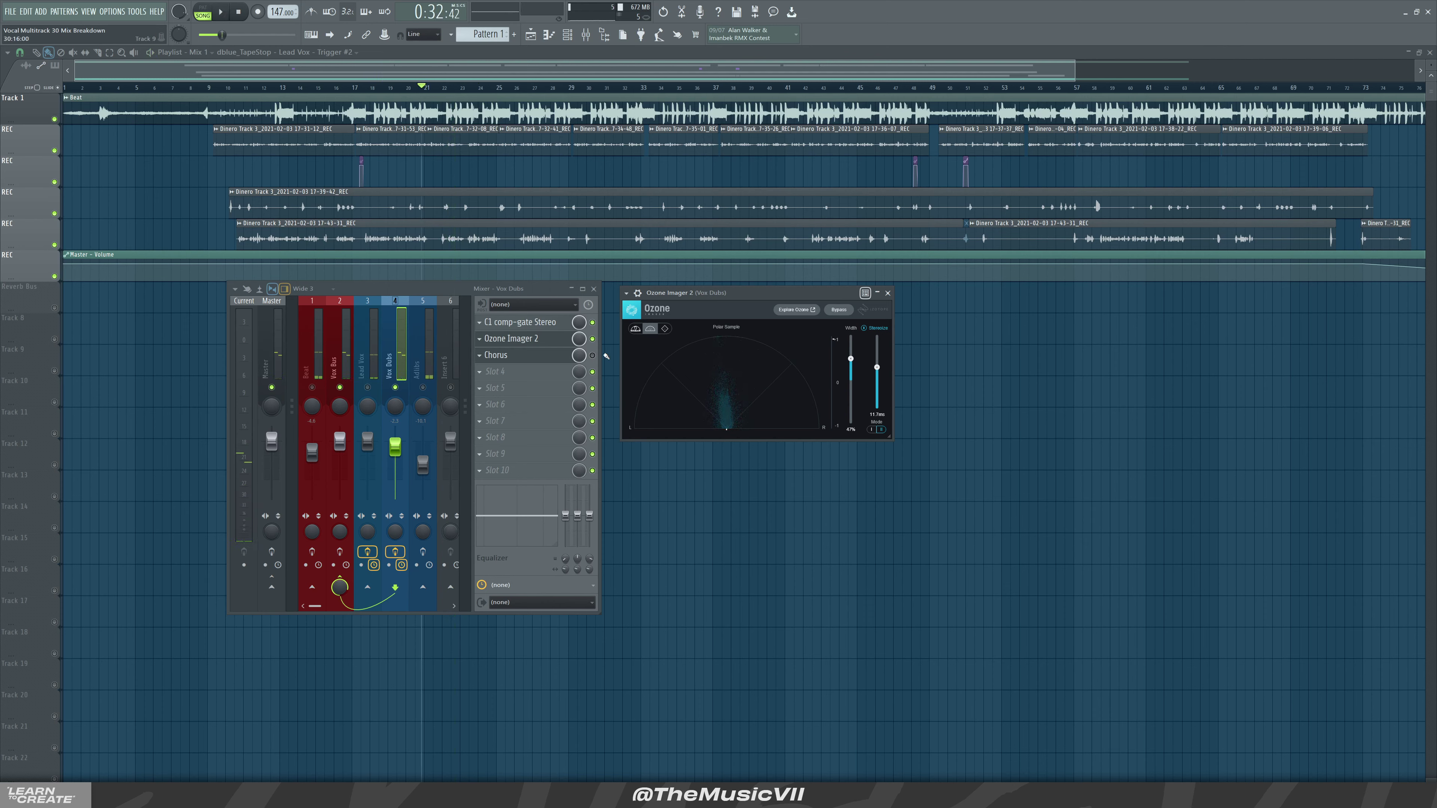
pyautogui.click(888, 293)
# Enable the Vox Dubs Chorus, set the mixer to Wide 3, and audition the chorus
pyautogui.click(592, 356)
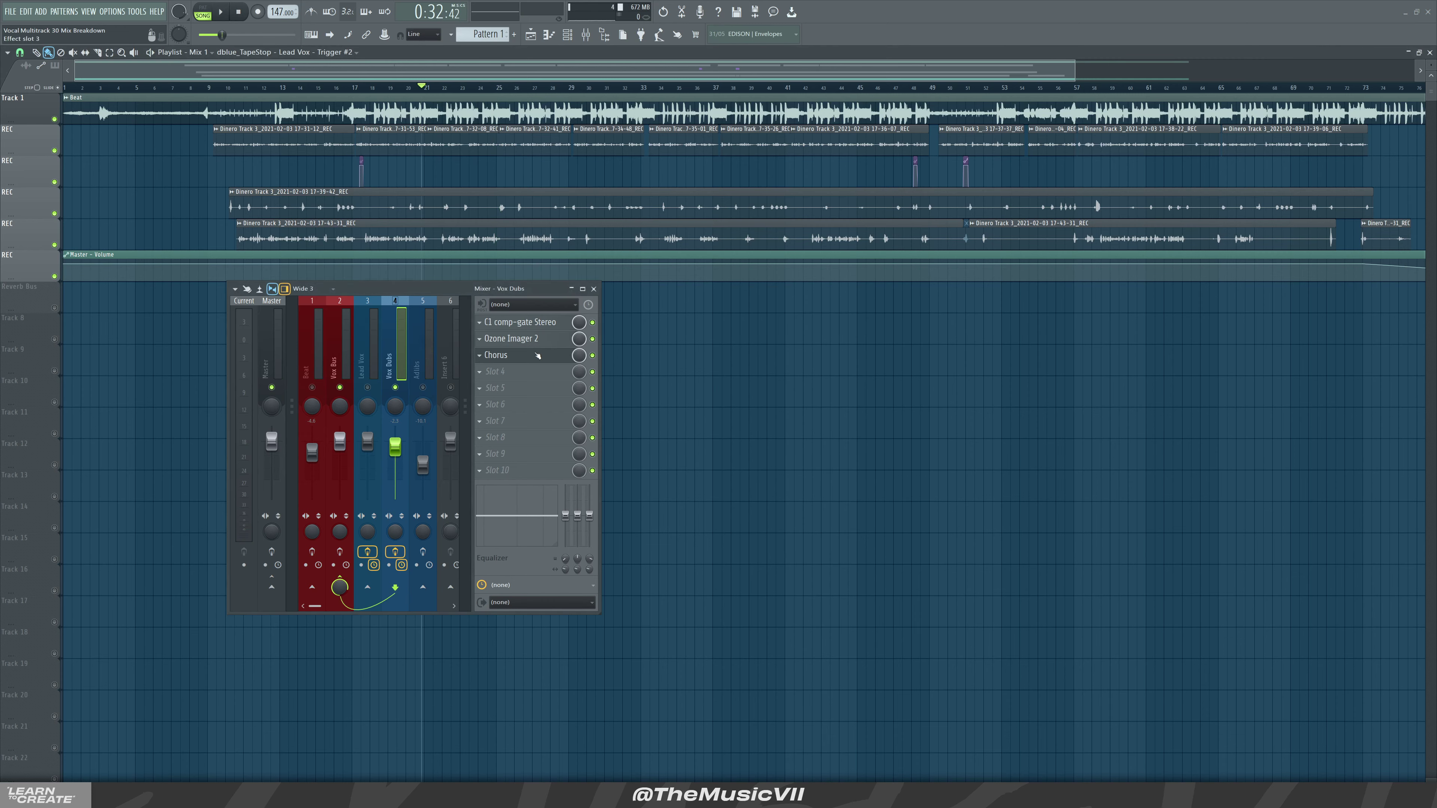
pyautogui.click(537, 356)
pyautogui.click(308, 288)
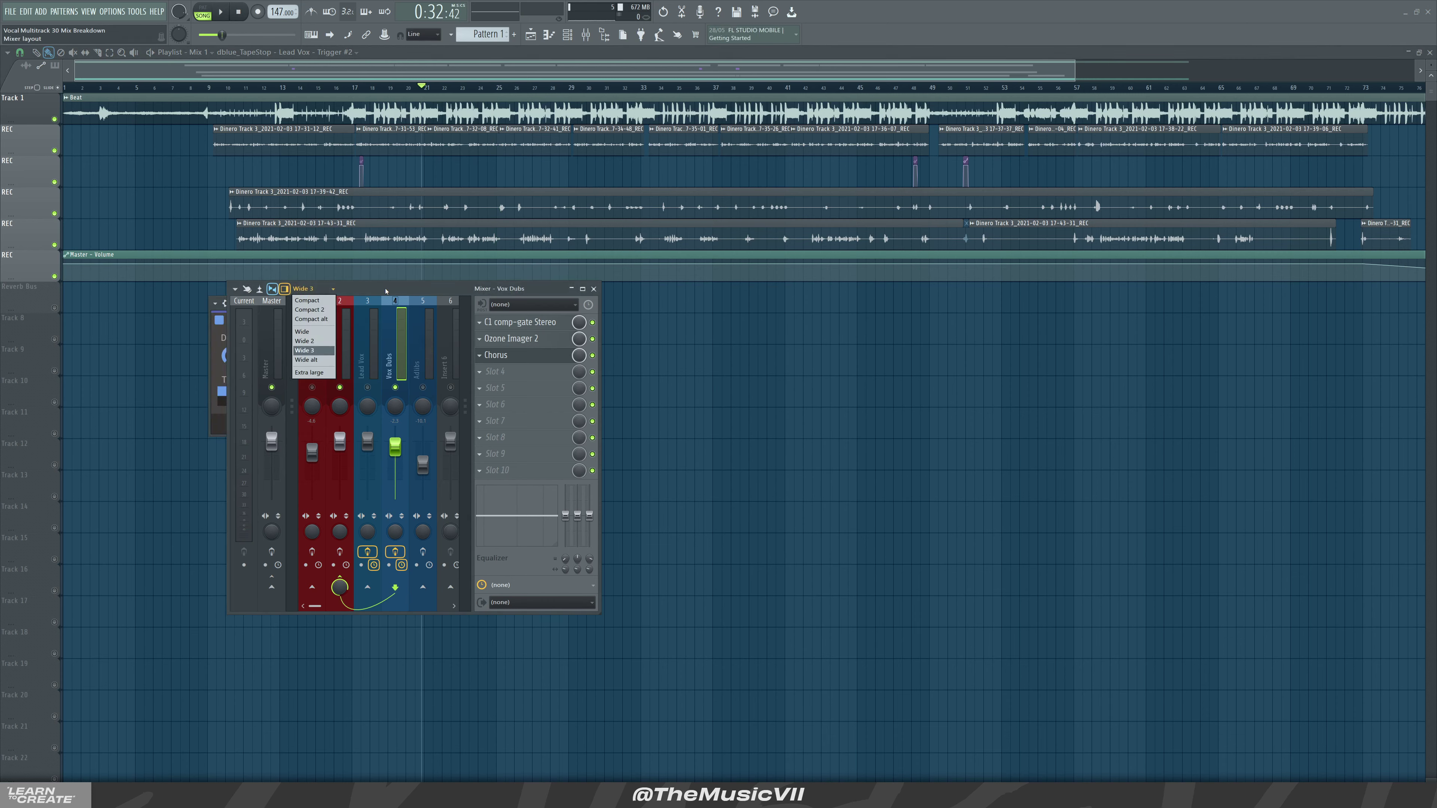
pyautogui.moveTo(386, 291); pyautogui.dragTo(303, 274)
pyautogui.press('space')
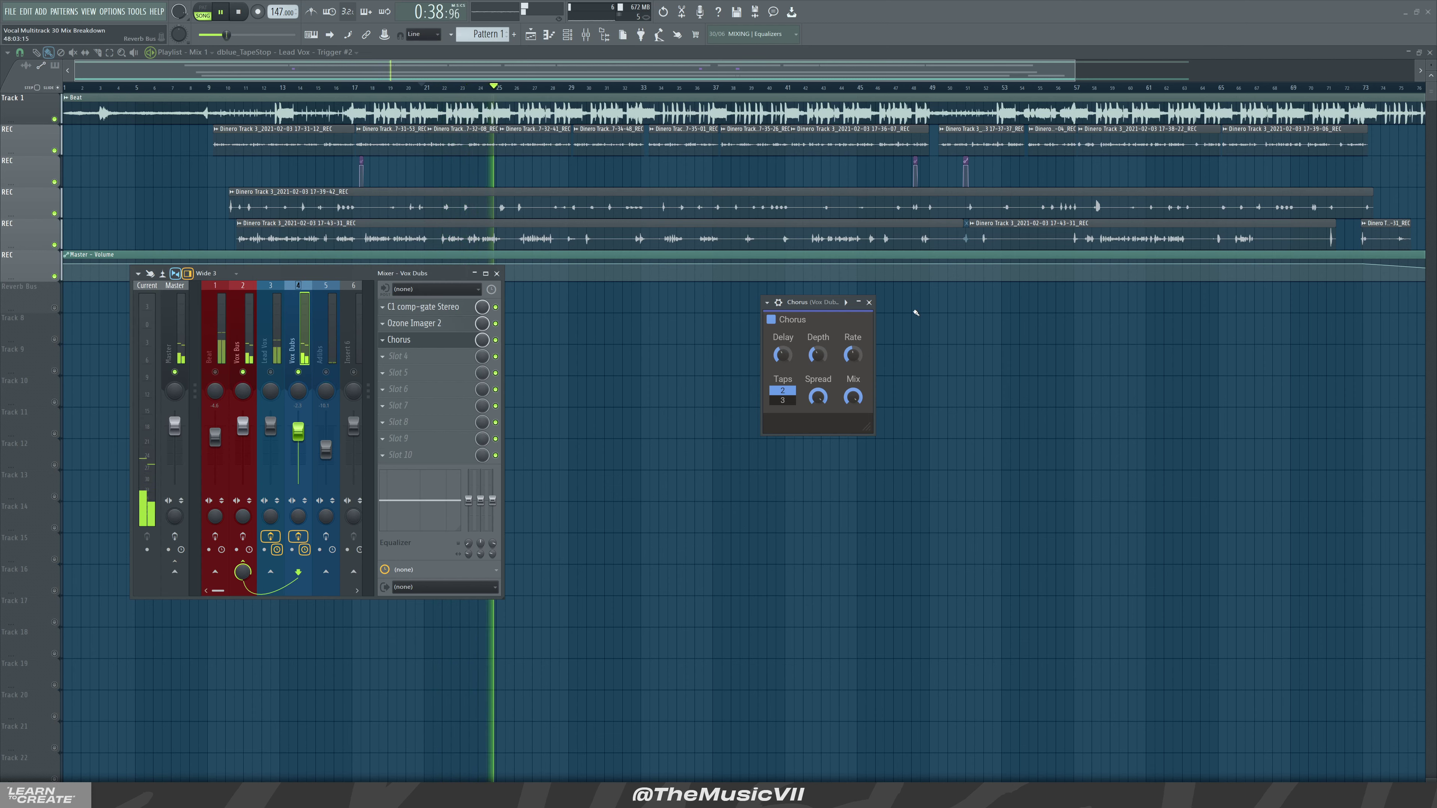
pyautogui.click(869, 301)
pyautogui.press('space')
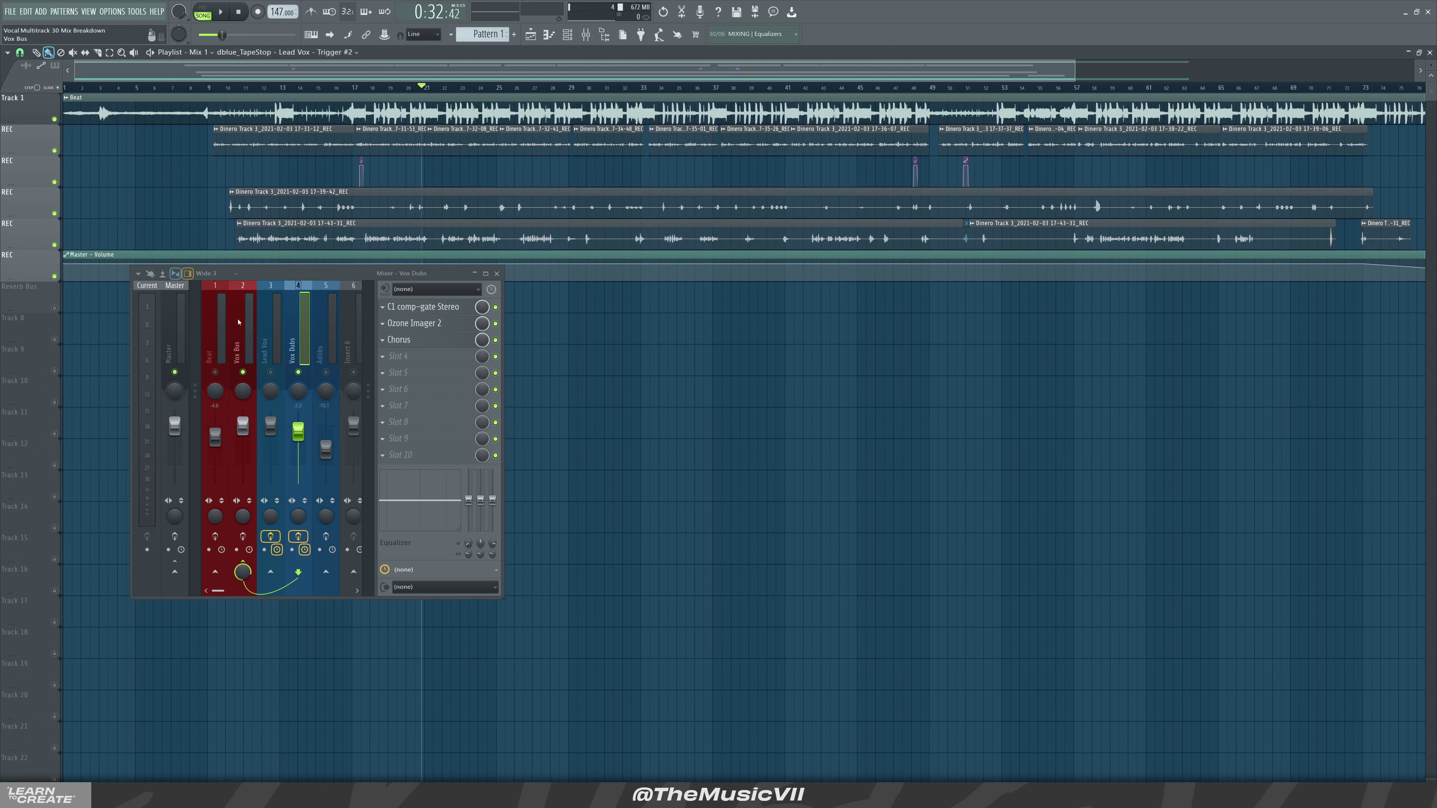
# Unmute Lead Vox, play it, then show the Adlibs chain with C1, EQ 2, Delay 3 and PanCake2
pyautogui.click(270, 372)
pyautogui.click(282, 350)
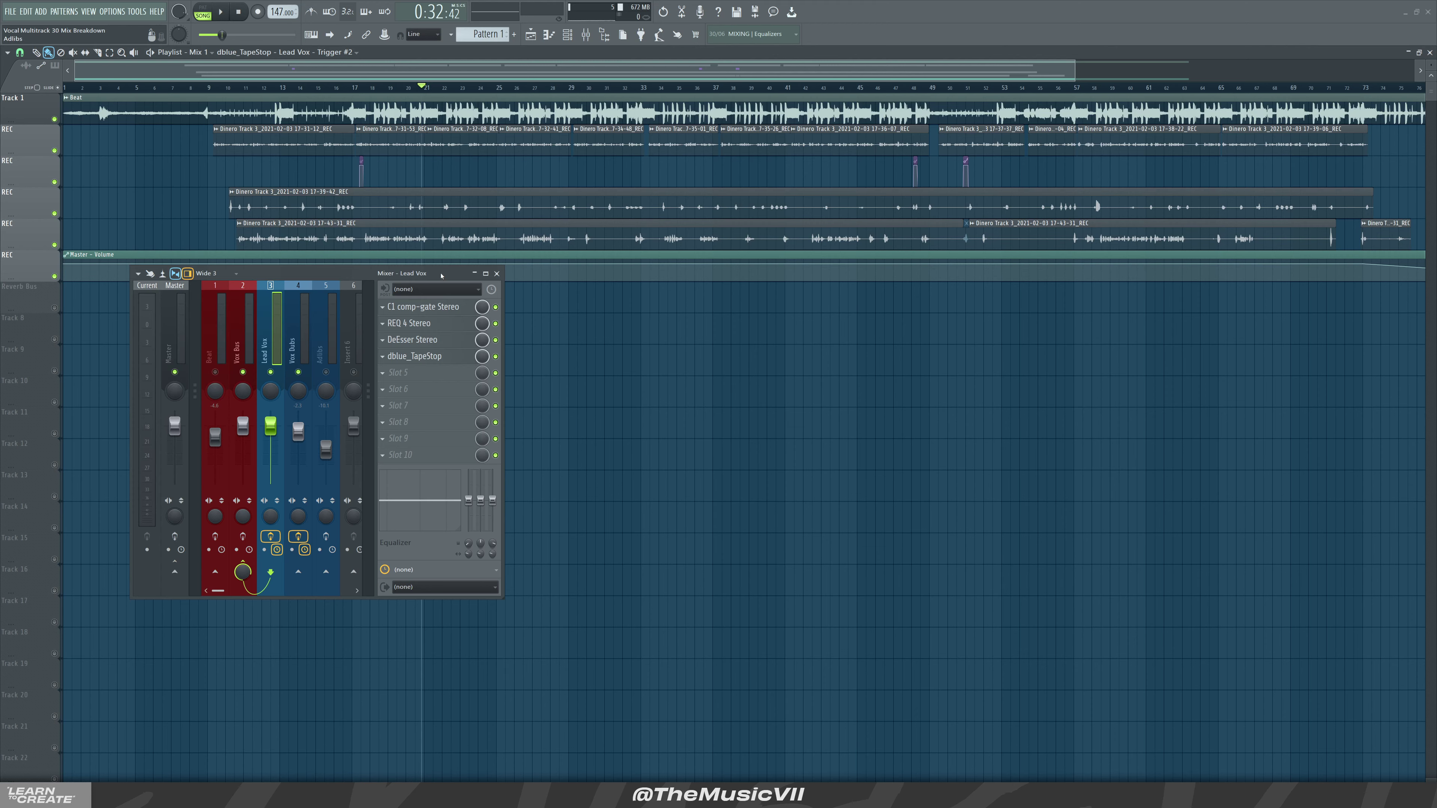
pyautogui.press('space')
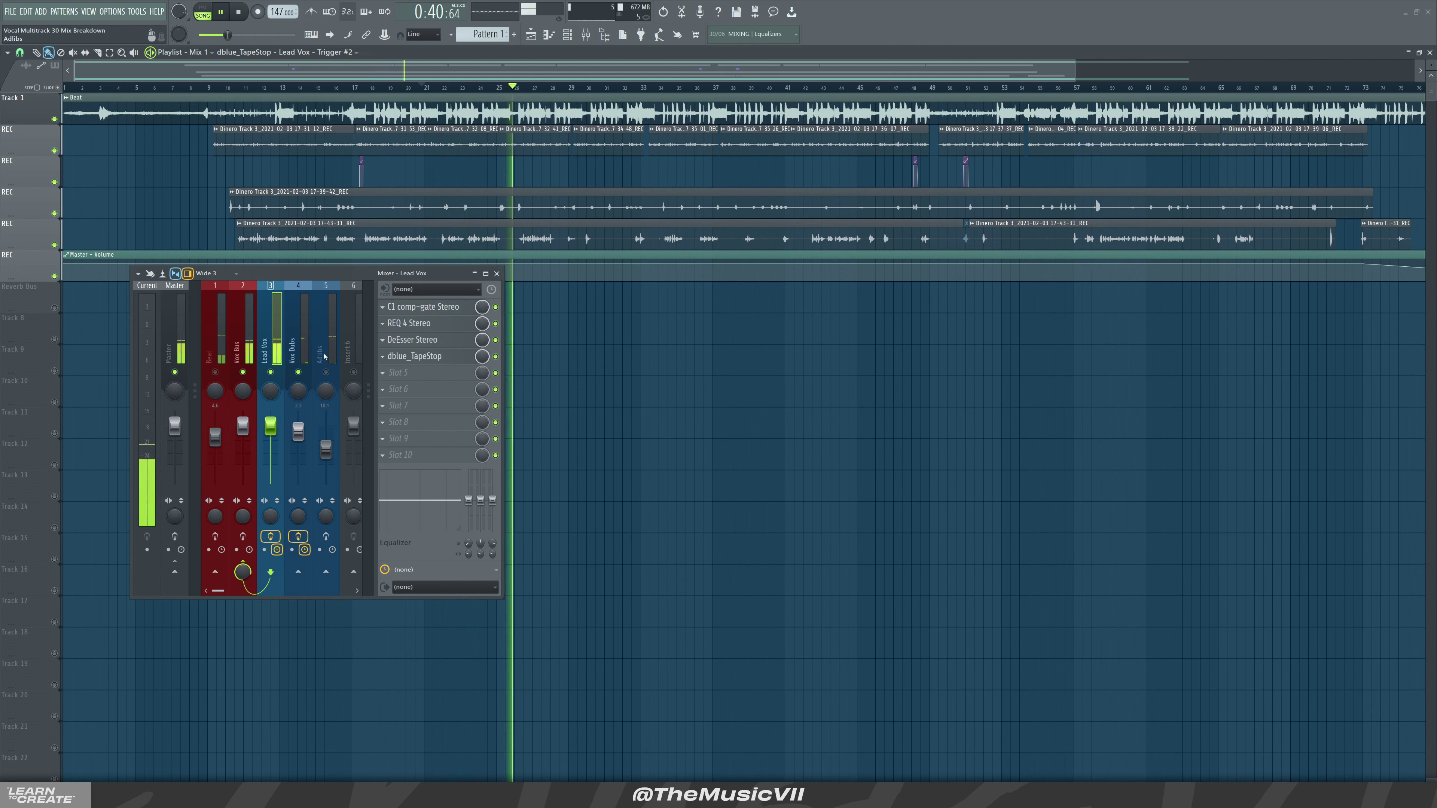
pyautogui.press('space')
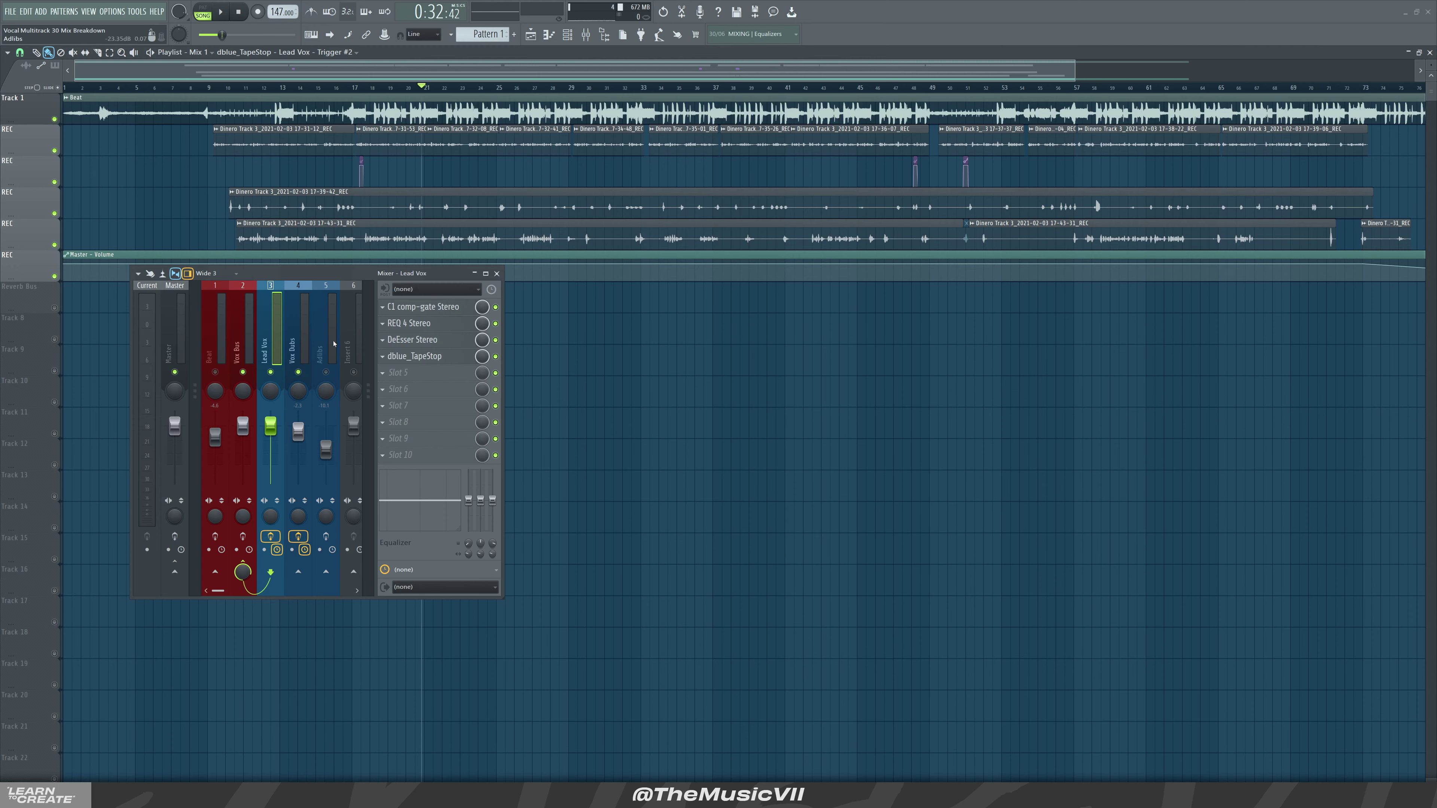
pyautogui.click(331, 372)
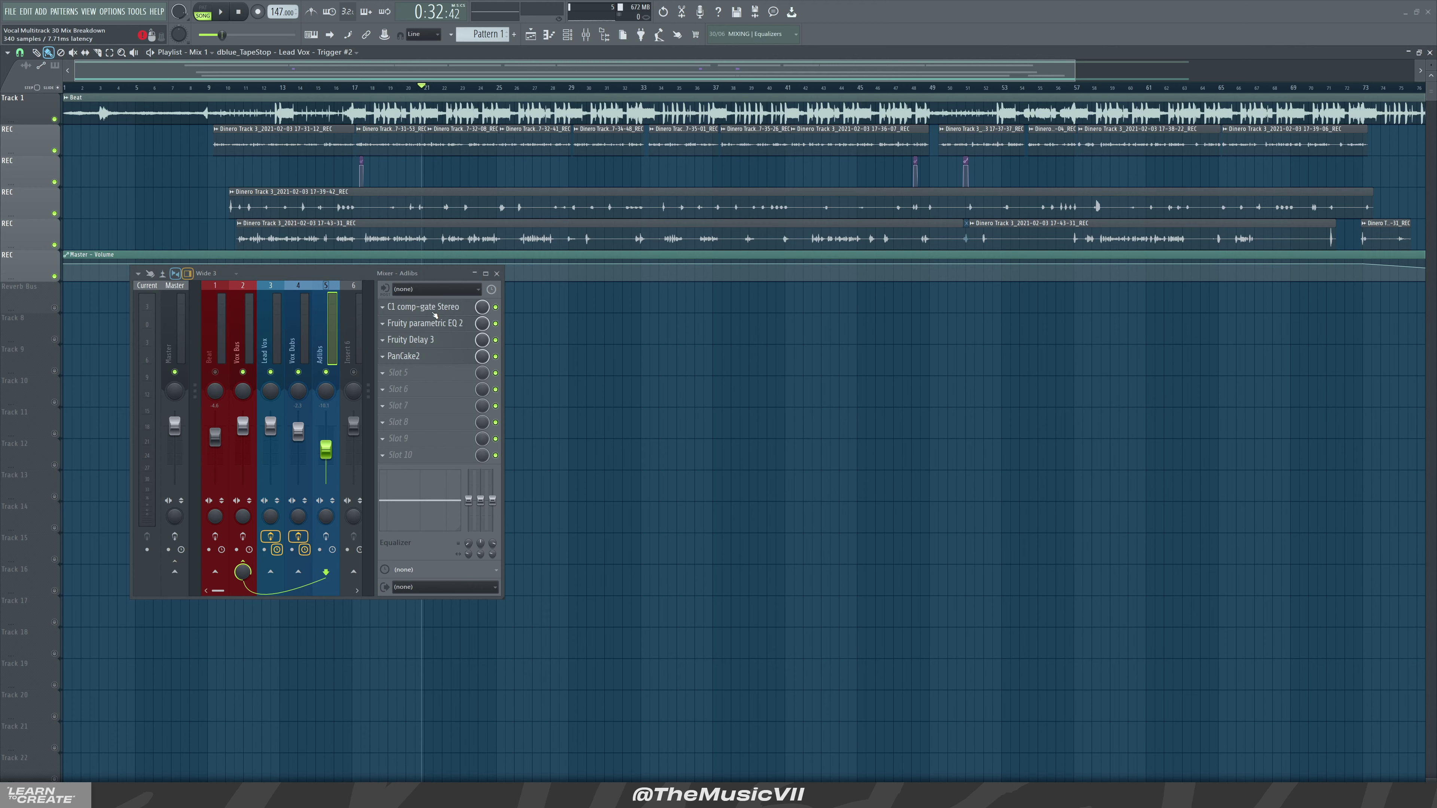
# Review the Adlibs C1 comp-gate settings
pyautogui.click(423, 307)
pyautogui.moveTo(622, 331)
pyautogui.mouseDown()
pyautogui.moveTo(897, 289)
pyautogui.moveTo(1067, 242)
pyautogui.mouseUp()
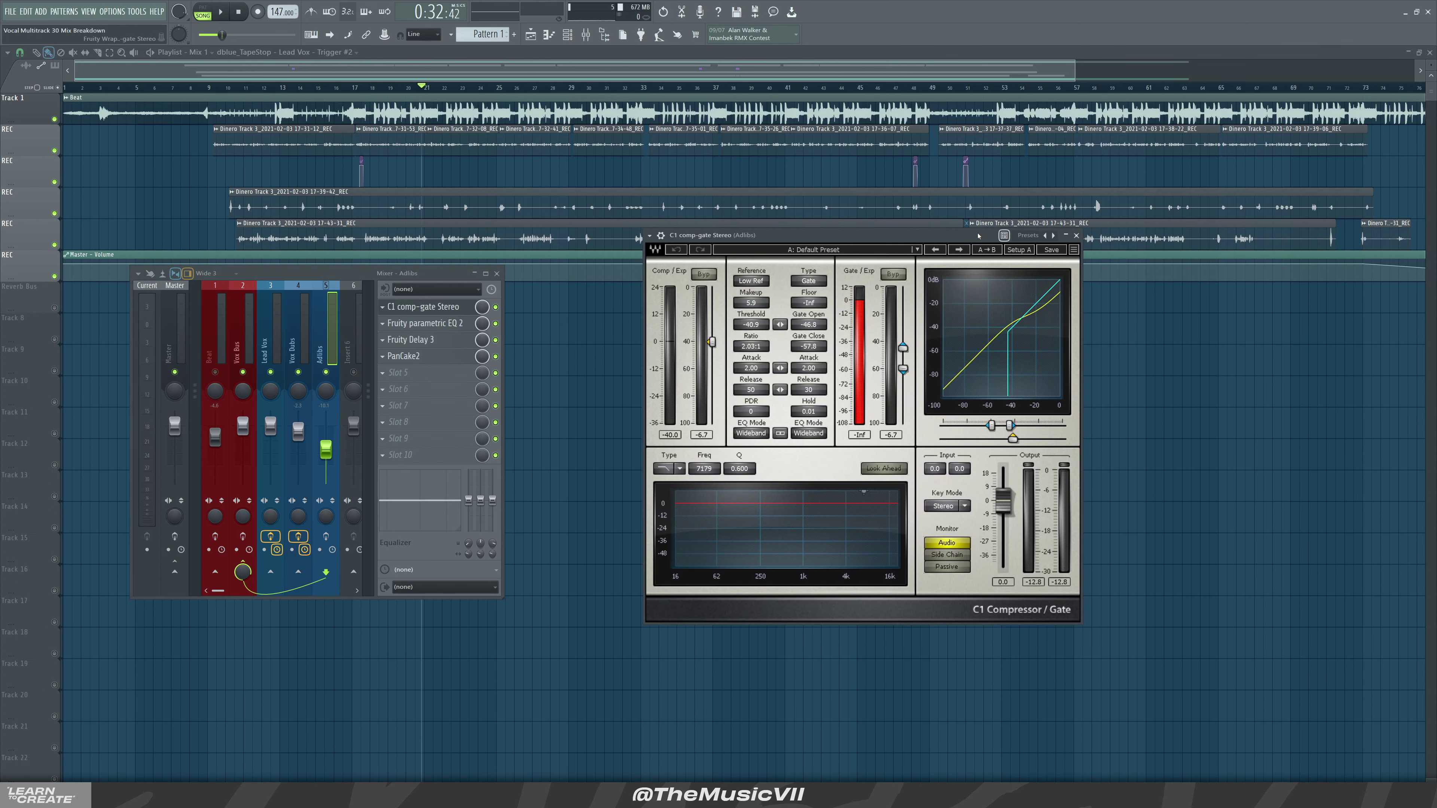
pyautogui.click(1077, 235)
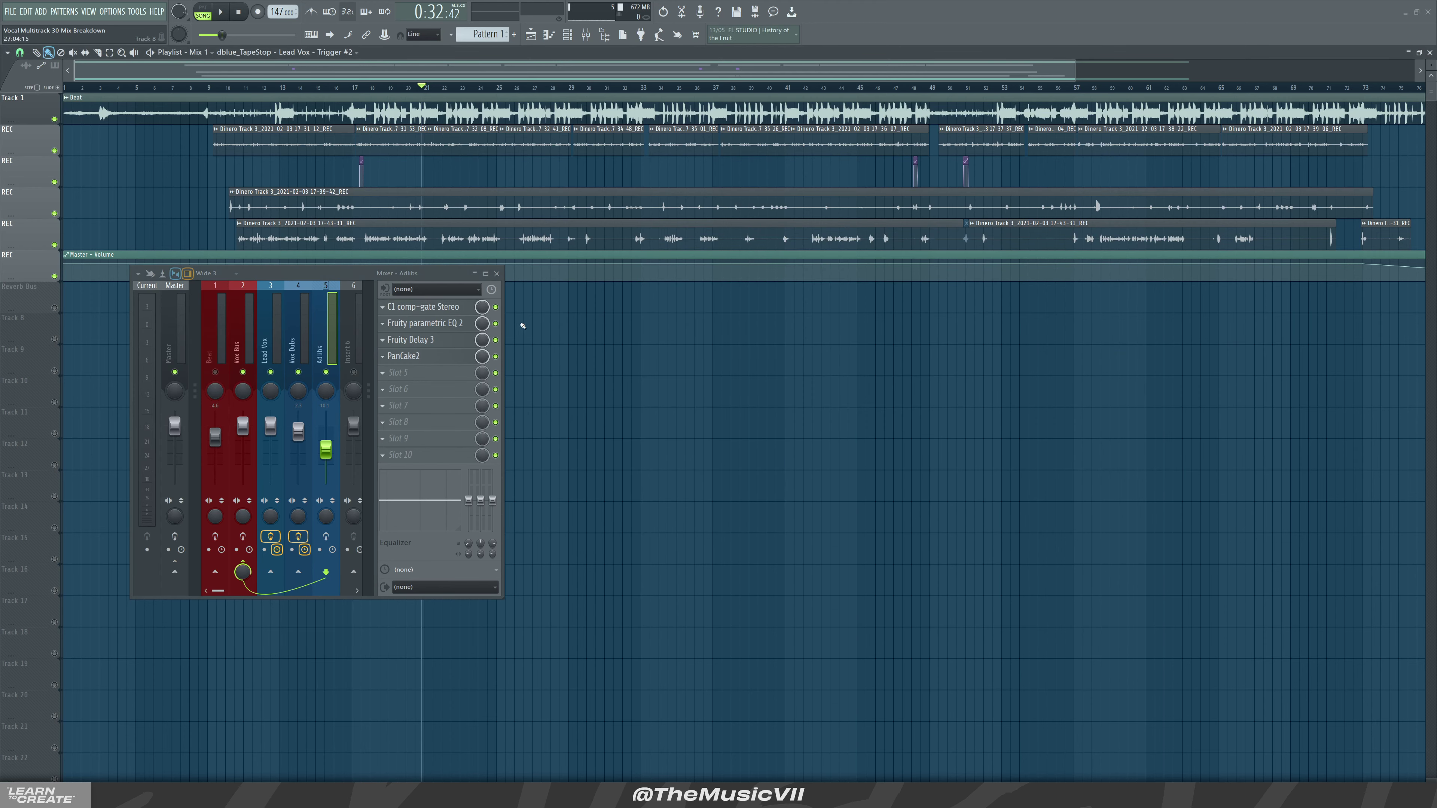
# Load the Radio preset on Adlibs' parametric EQ 2 and set band 1 to 214 Hz, -17.8 dB
pyautogui.click(437, 323)
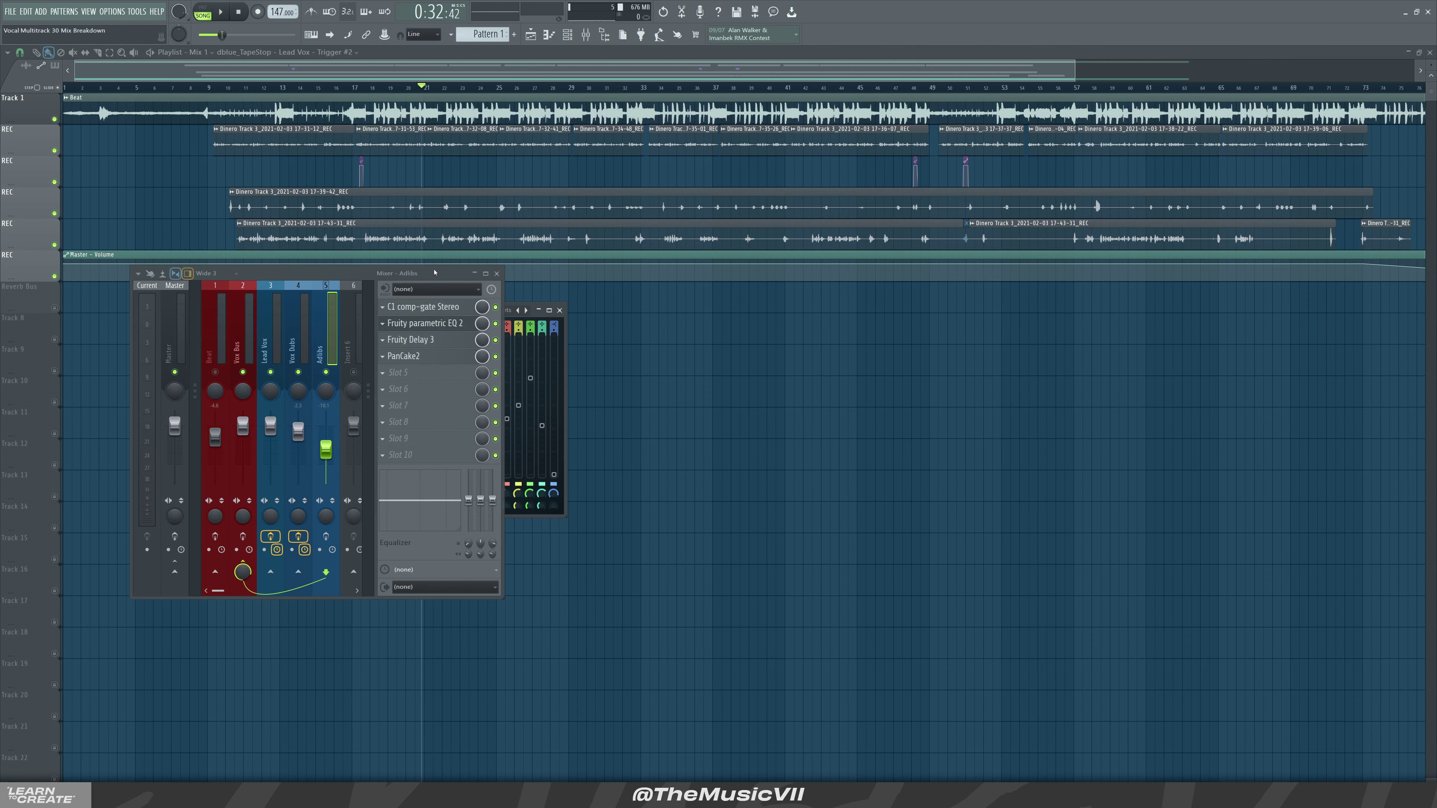
pyautogui.moveTo(305, 274); pyautogui.dragTo(902, 232)
pyautogui.moveTo(530, 312); pyautogui.dragTo(512, 300)
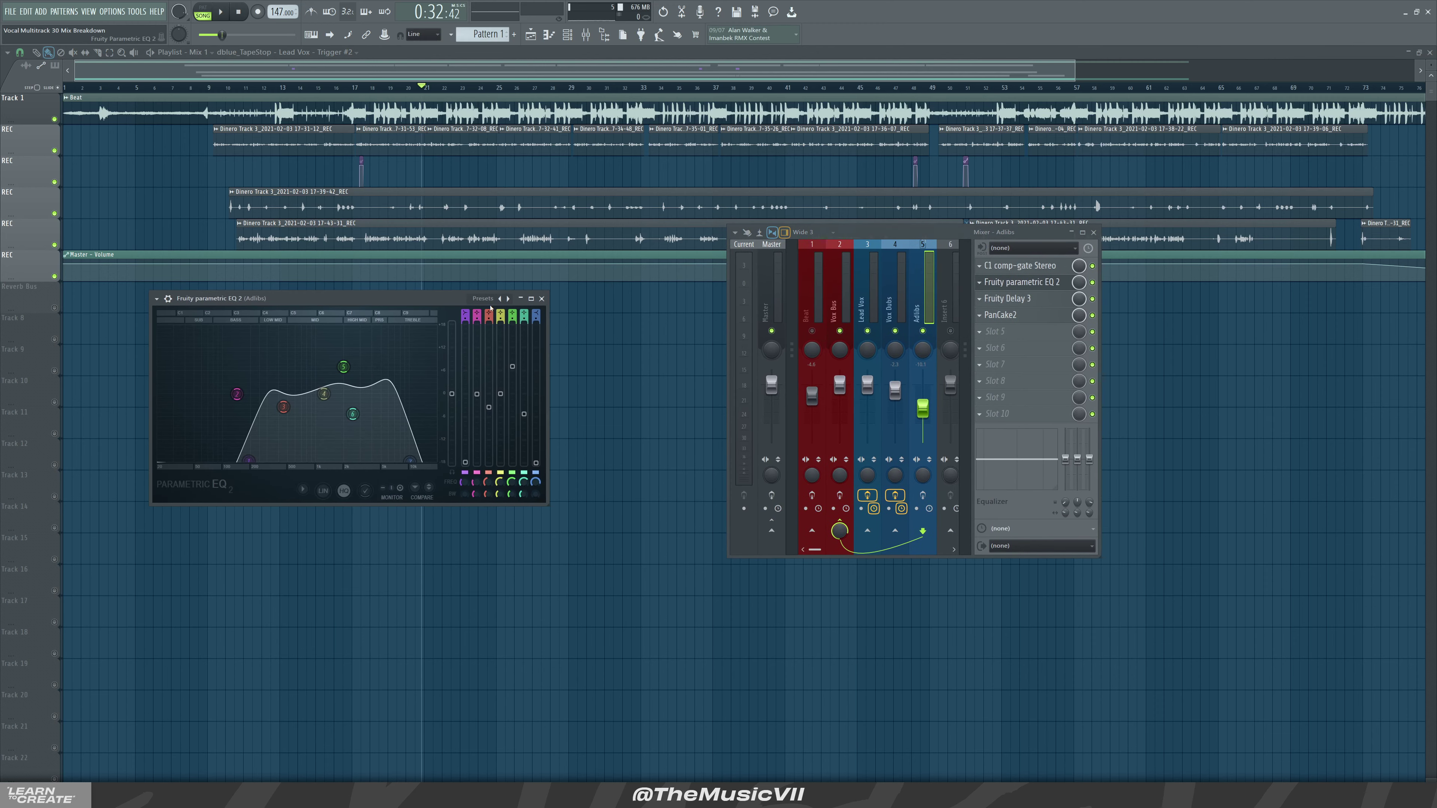
pyautogui.click(509, 298)
pyautogui.click(543, 415)
pyautogui.moveTo(269, 459); pyautogui.dragTo(255, 464)
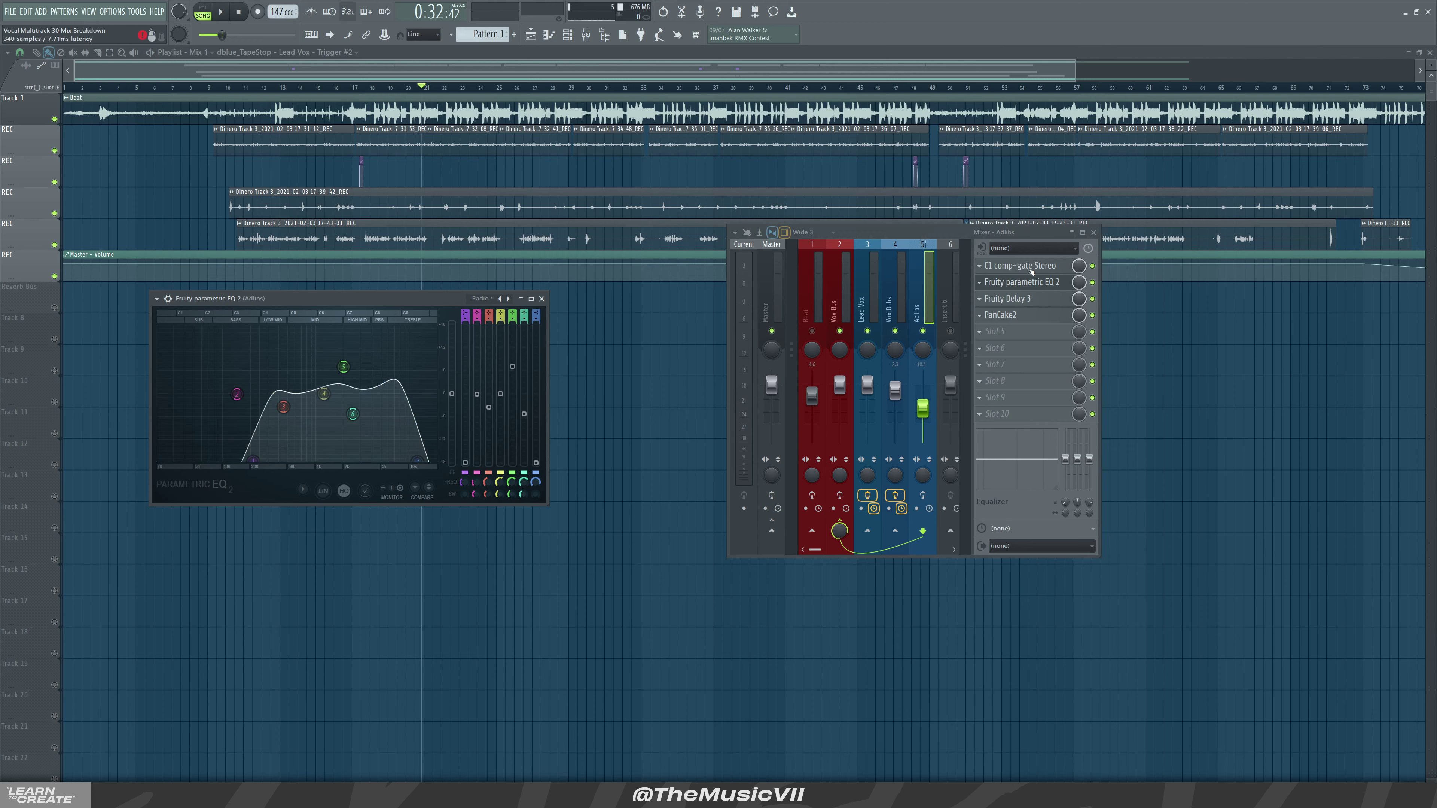
pyautogui.press('F6')
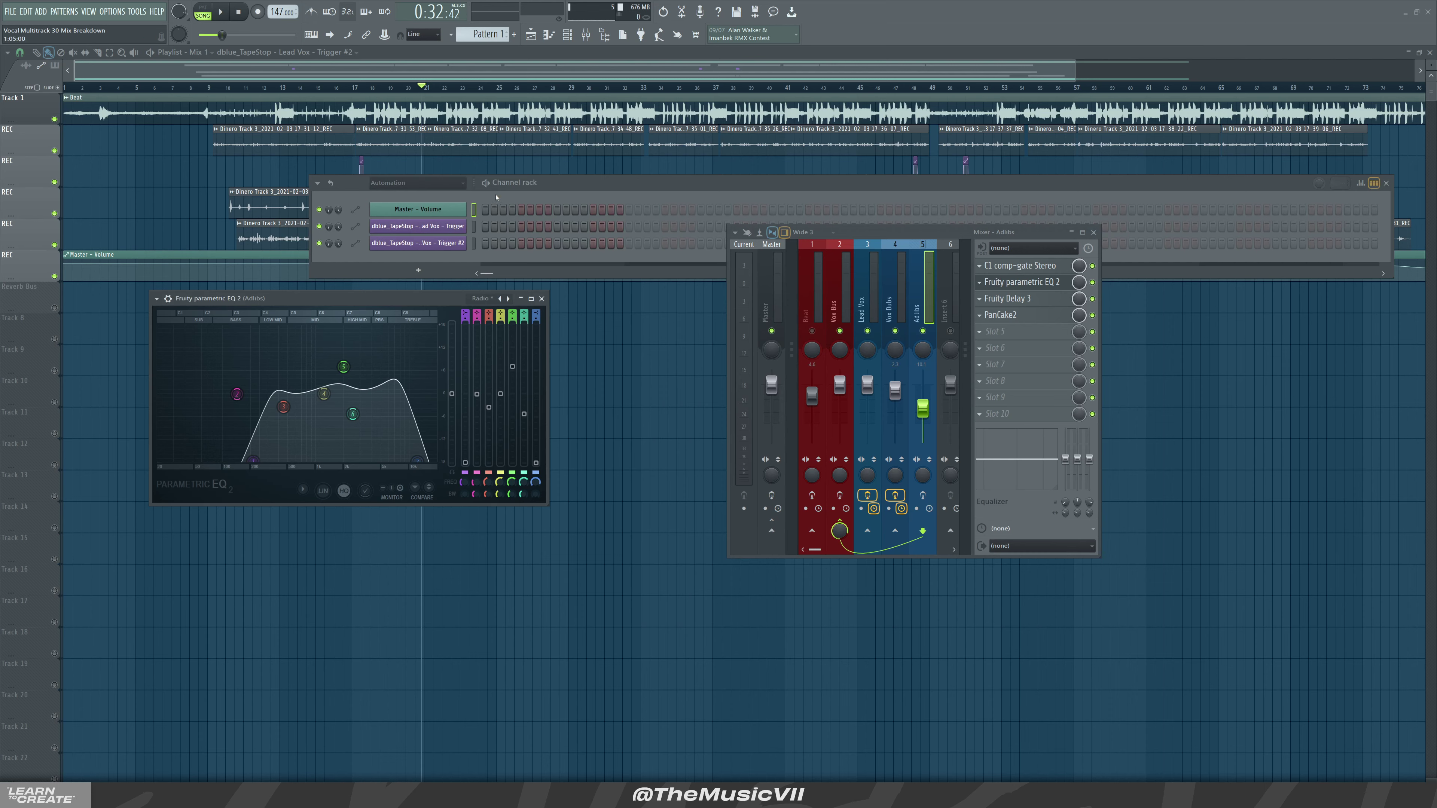
# Play the soloed Adlibs with C1, EQ and Delay 3 bypassed, then re-enable the EQ
pyautogui.click(1385, 183)
pyautogui.rightClick(923, 331)
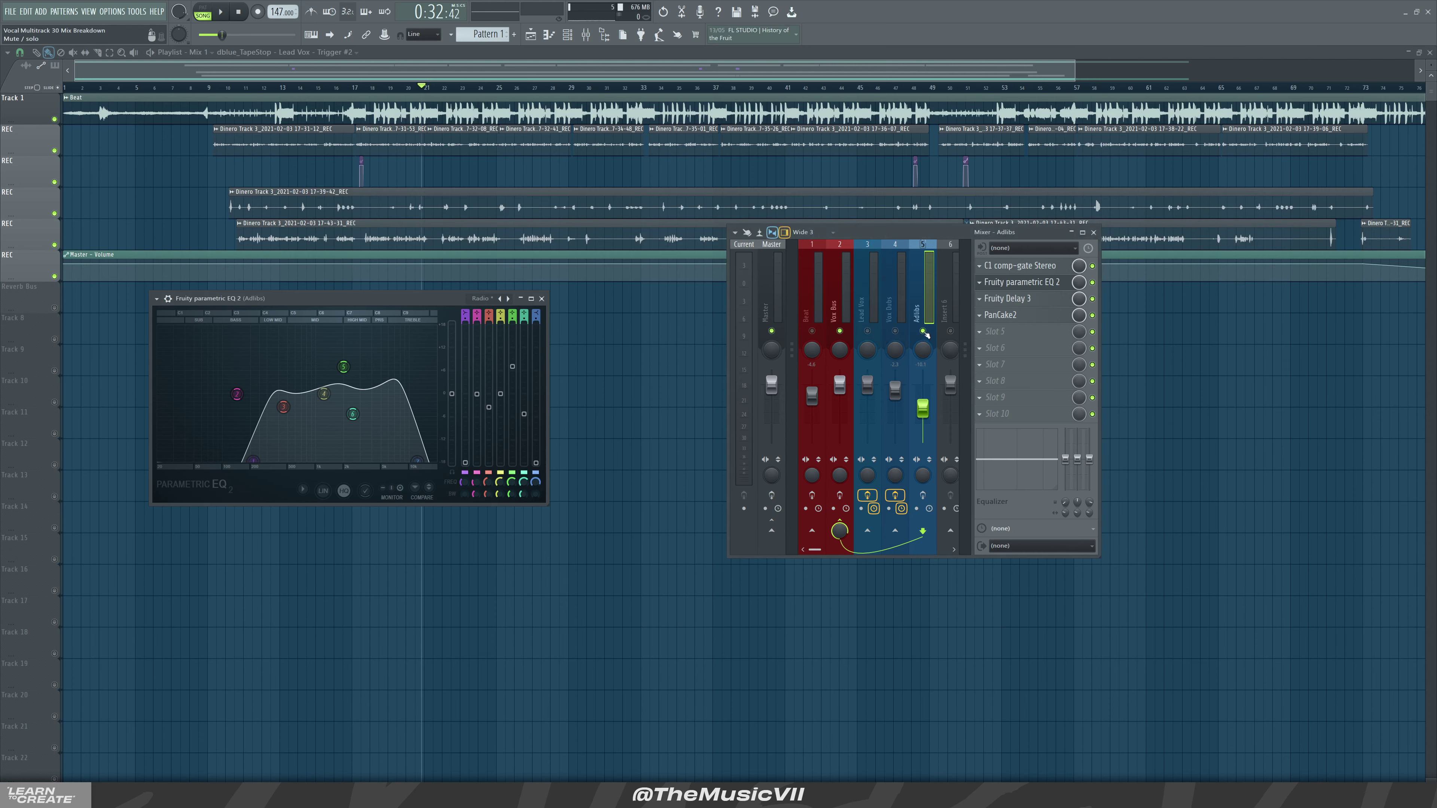
pyautogui.press('space')
pyautogui.click(1092, 298)
pyautogui.click(1092, 282)
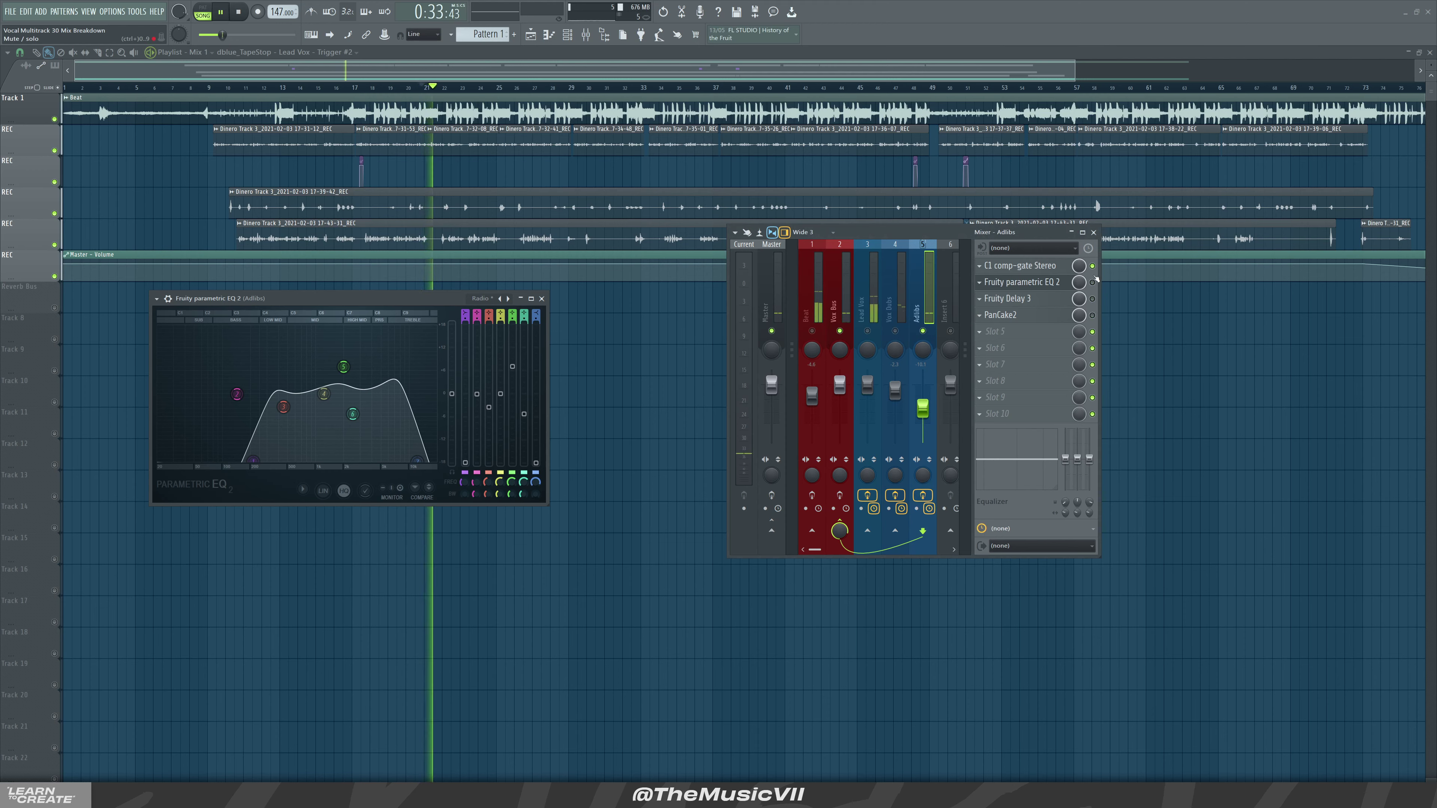
pyautogui.click(1092, 265)
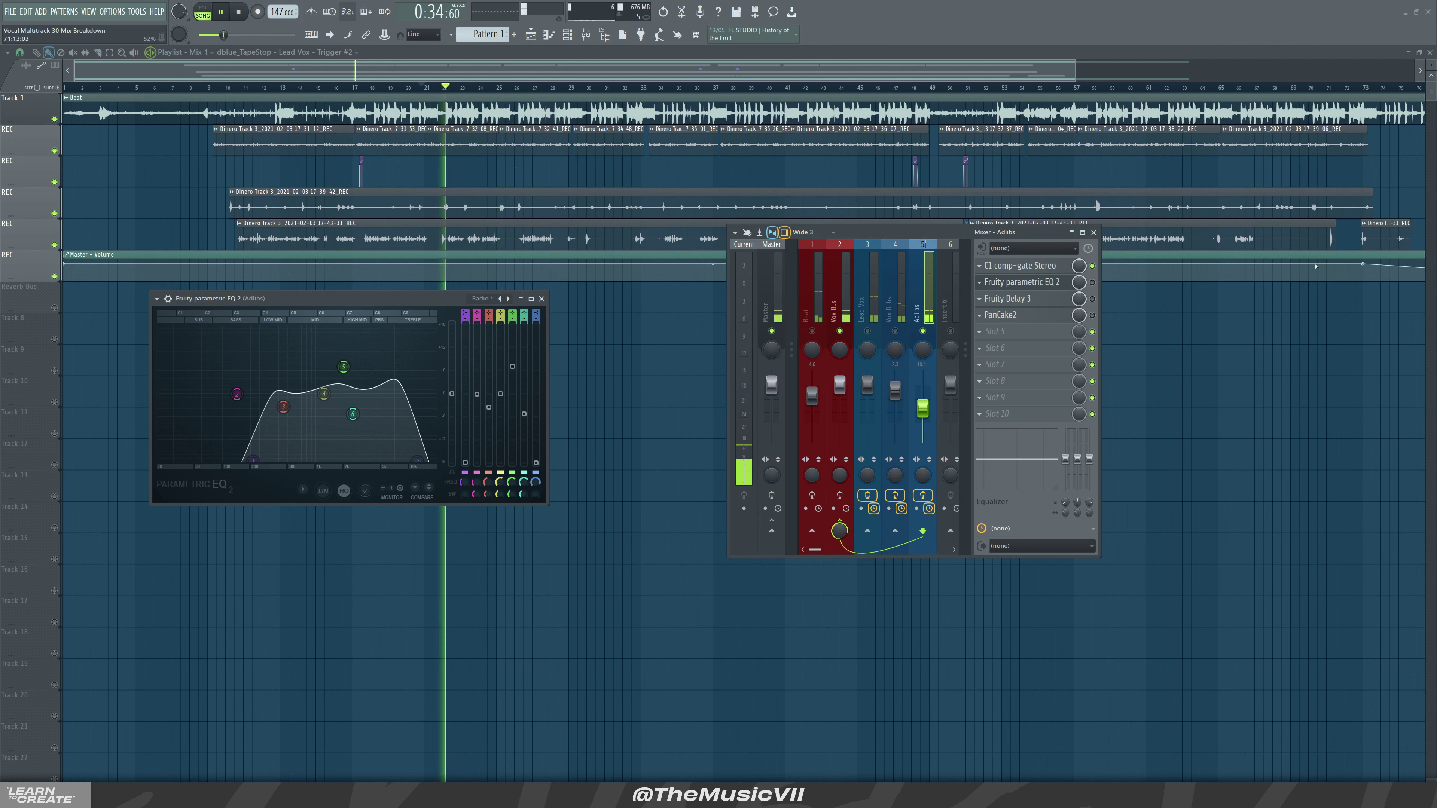
pyautogui.click(1092, 281)
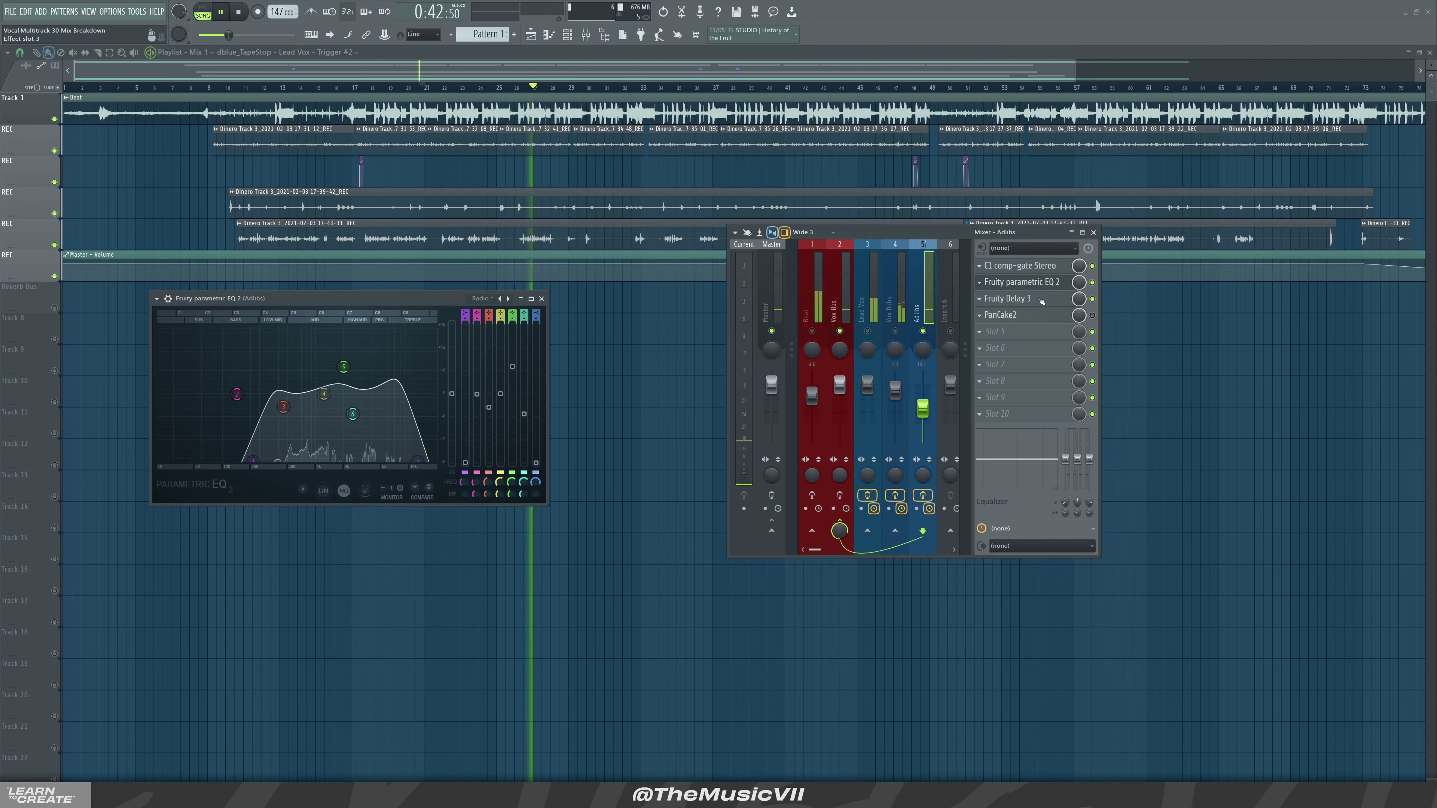
# Inspect the Adlibs' Fruity Delay 3 settings, then close the delay and EQ windows
pyautogui.click(1009, 299)
pyautogui.click(542, 298)
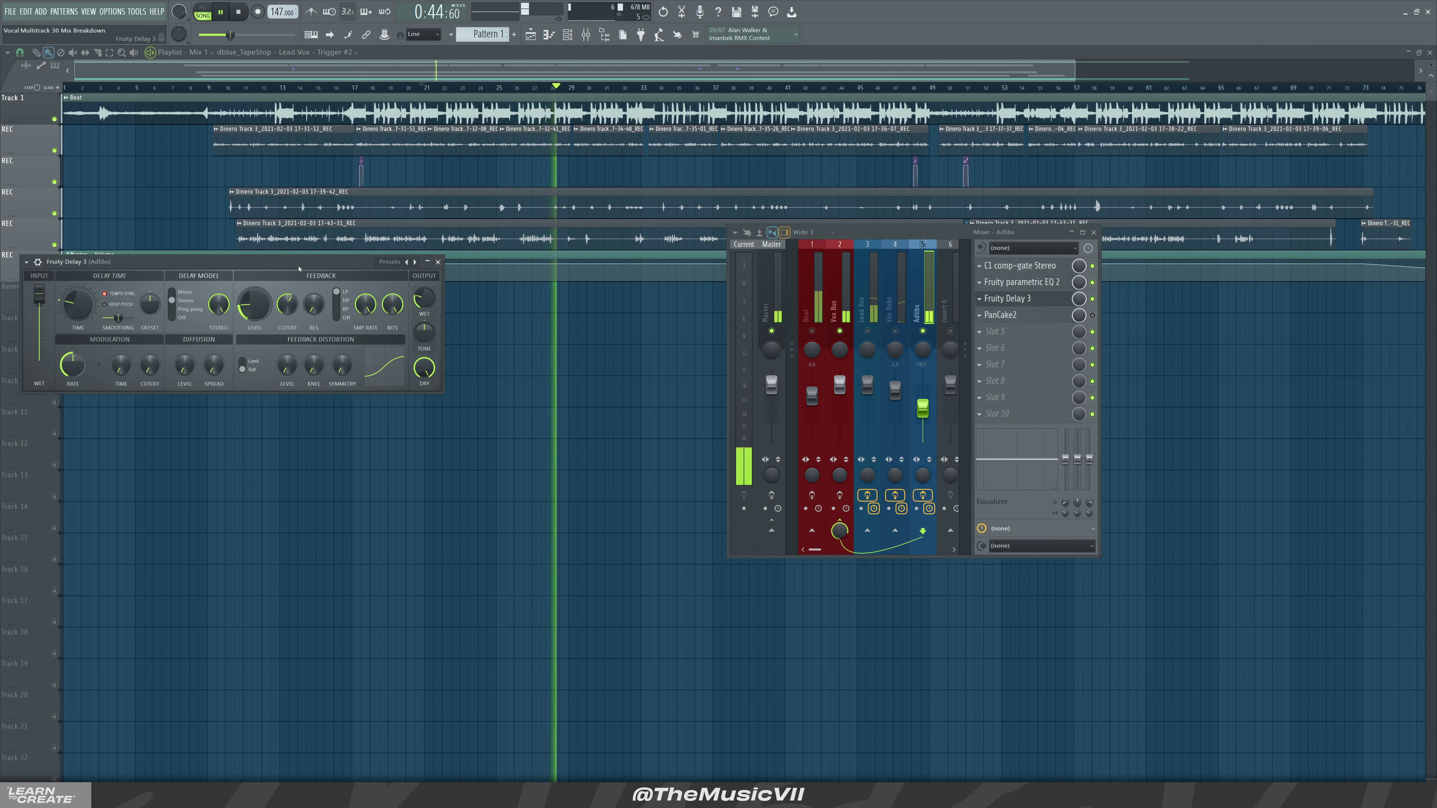
pyautogui.moveTo(303, 263); pyautogui.dragTo(409, 307)
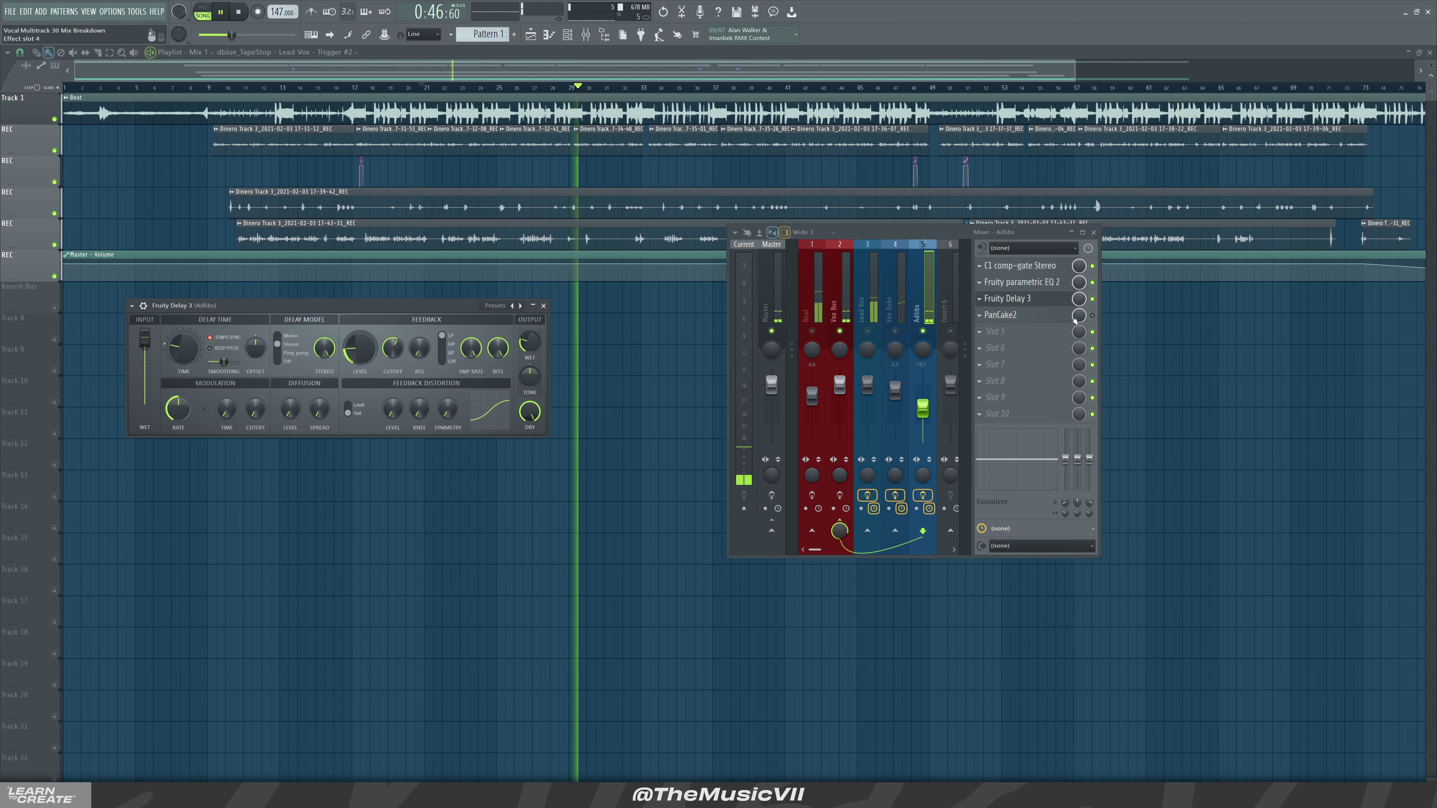
pyautogui.click(1002, 314)
# Open the Adlibs' PanCake2 panner settings and stop playback
pyautogui.click(542, 306)
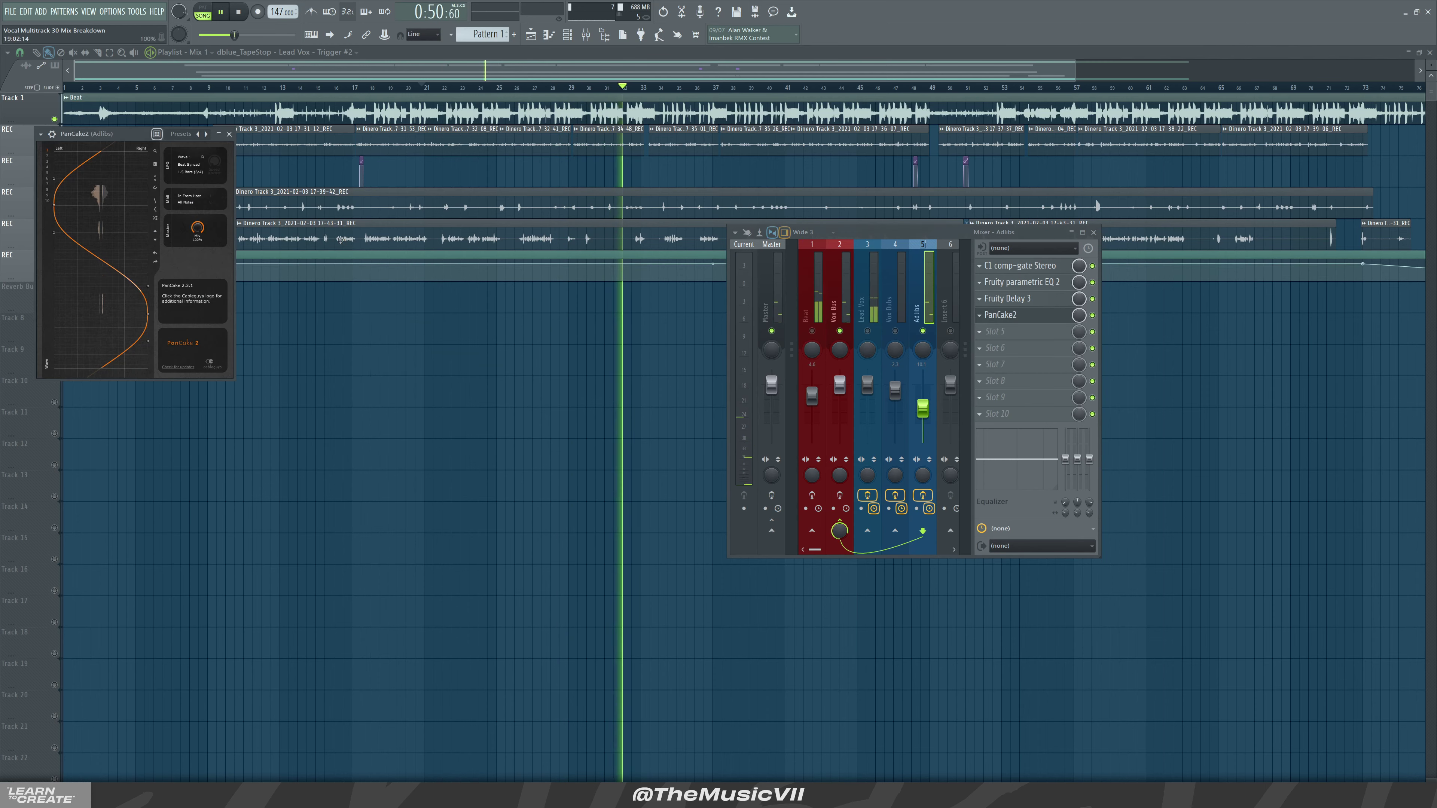
pyautogui.moveTo(77, 134); pyautogui.dragTo(309, 265)
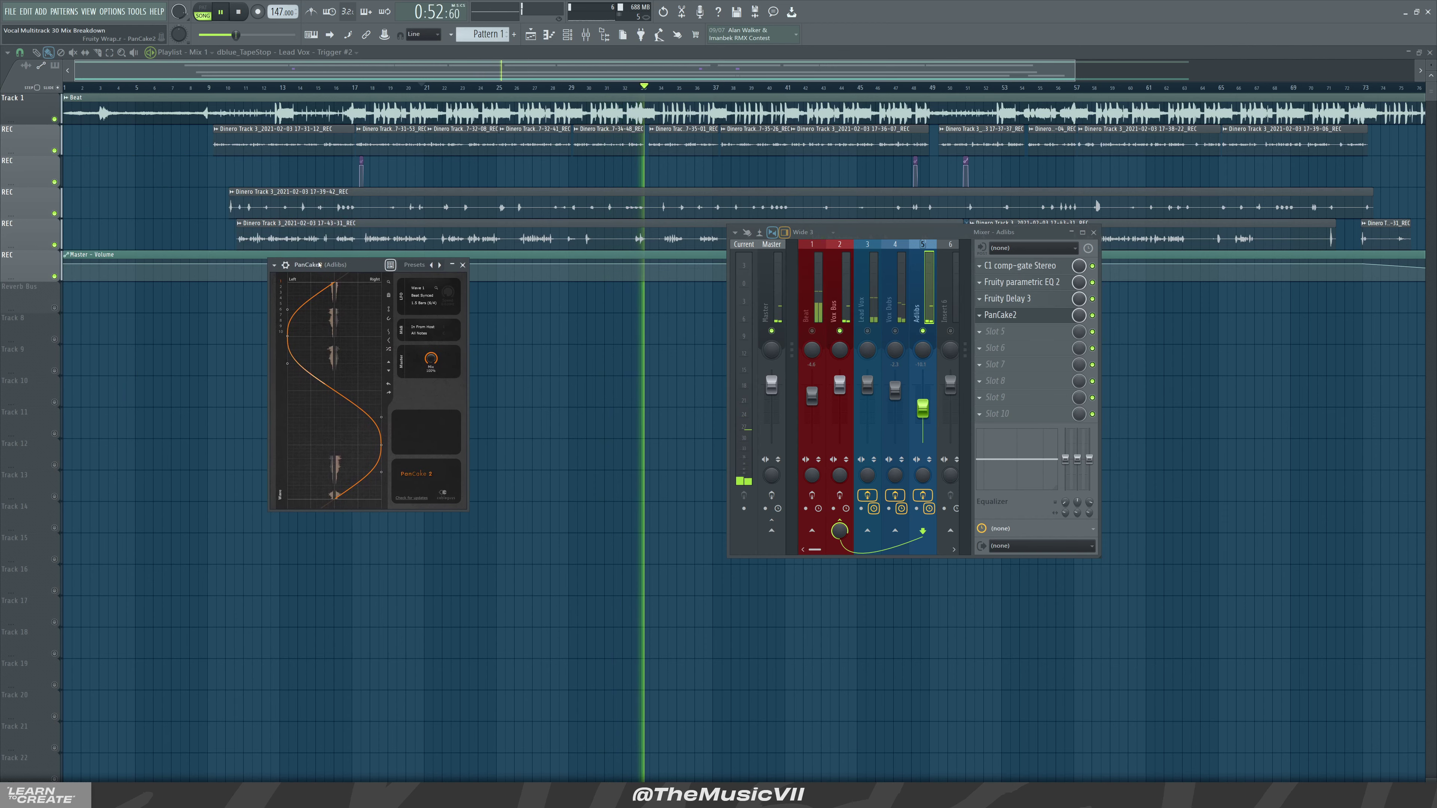
pyautogui.press('space')
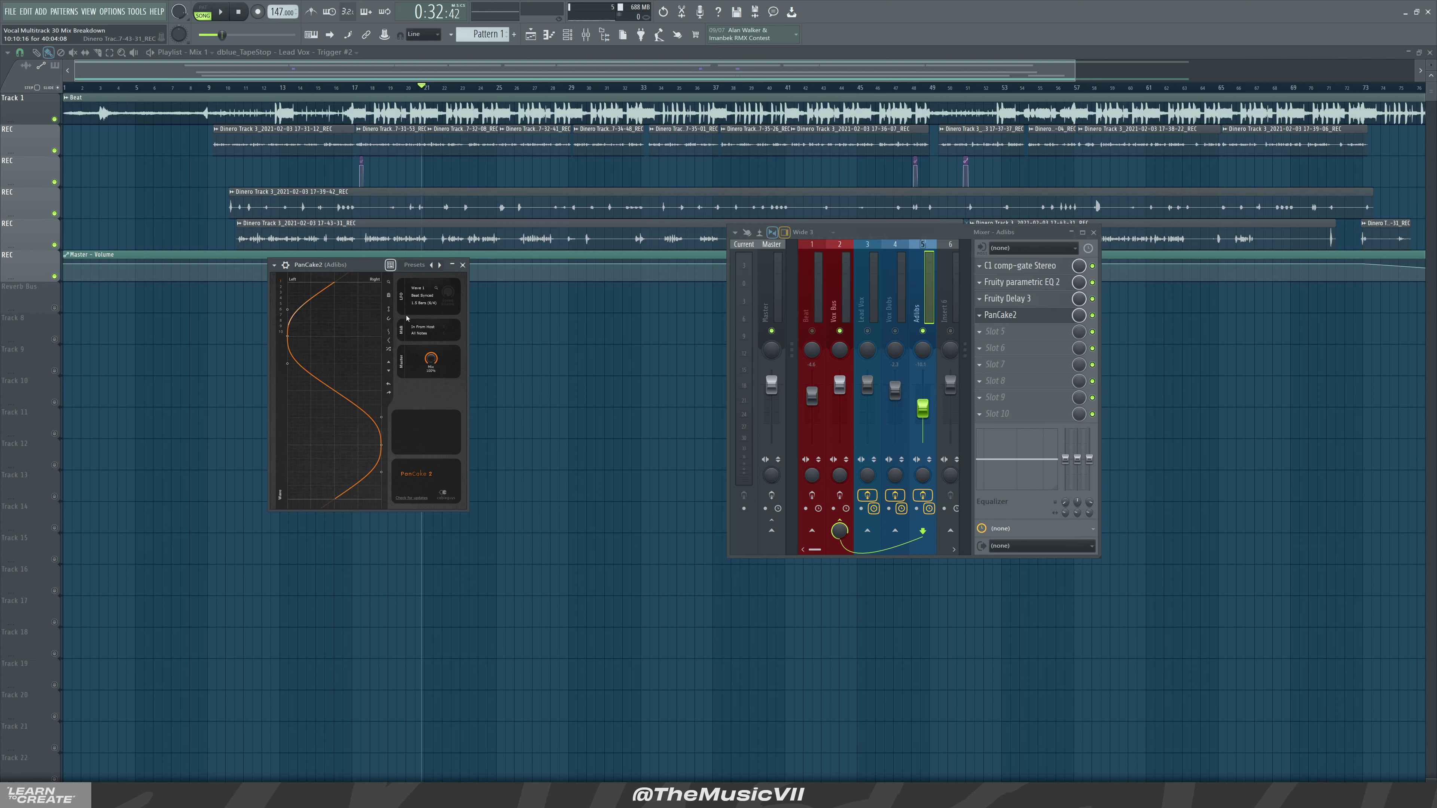
# Close PanCake2, unmute Vox Dubs and Lead Vox, and show the Adlibs effect chain
pyautogui.click(462, 265)
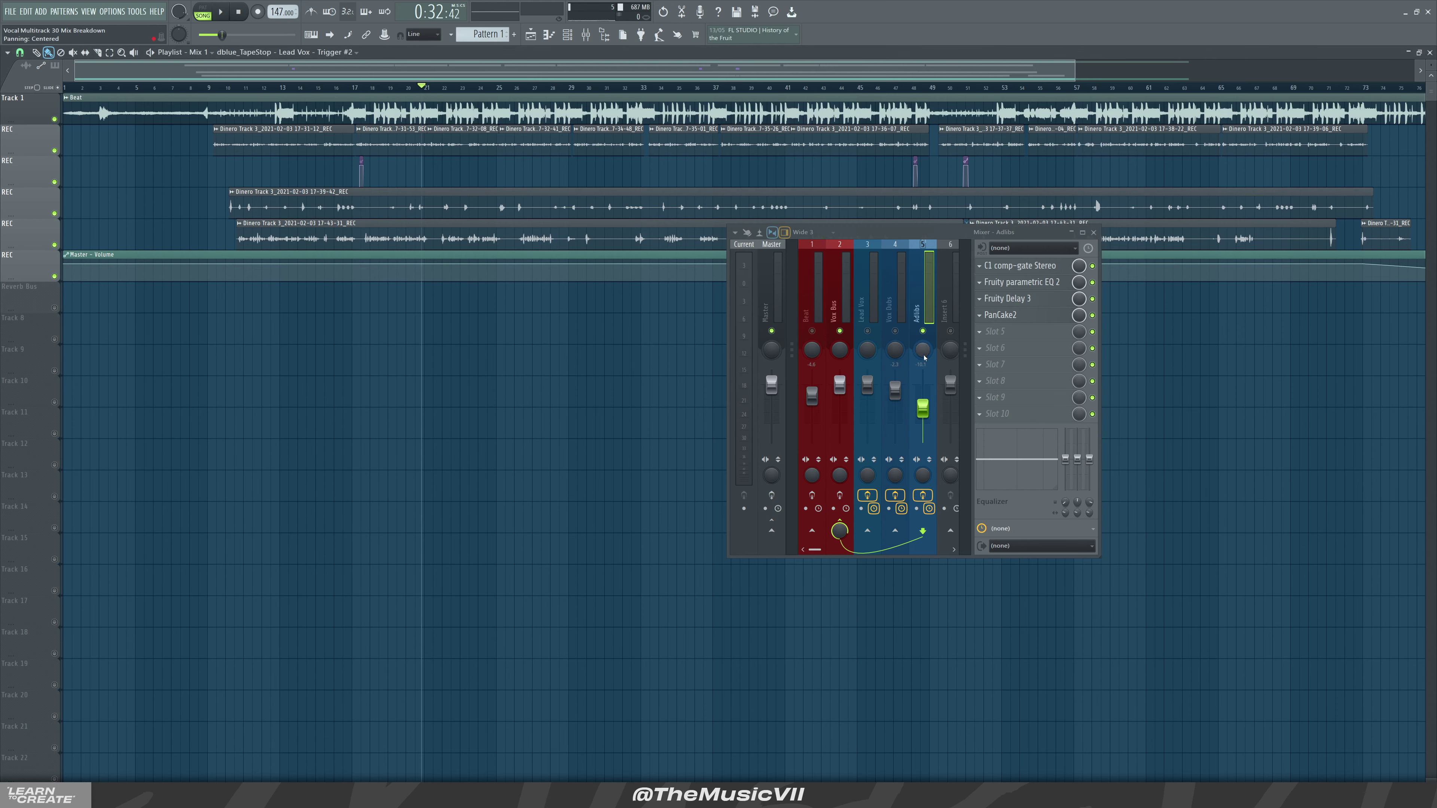
pyautogui.click(895, 330)
pyautogui.click(868, 330)
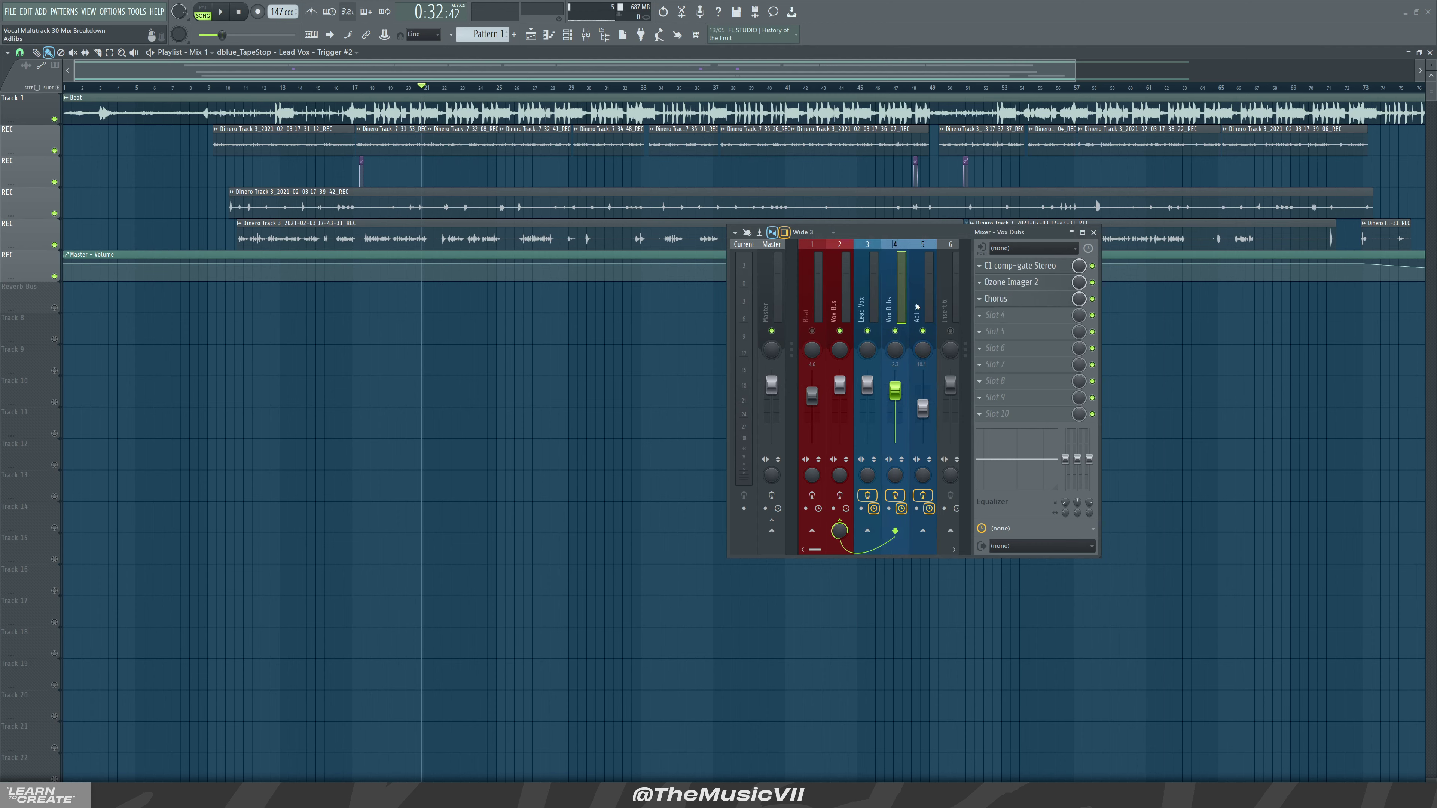
pyautogui.moveTo(880, 236); pyautogui.dragTo(600, 300)
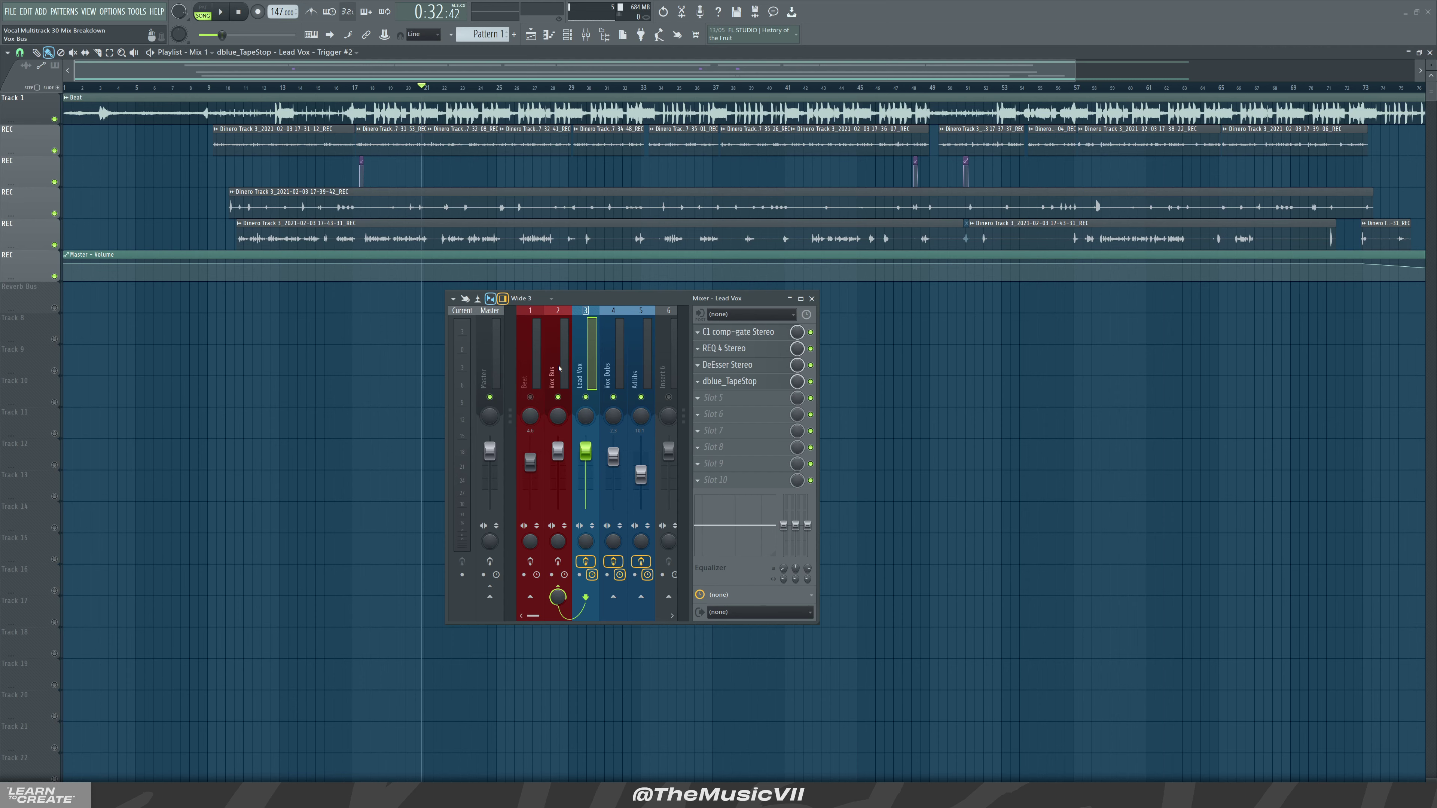
pyautogui.click(639, 362)
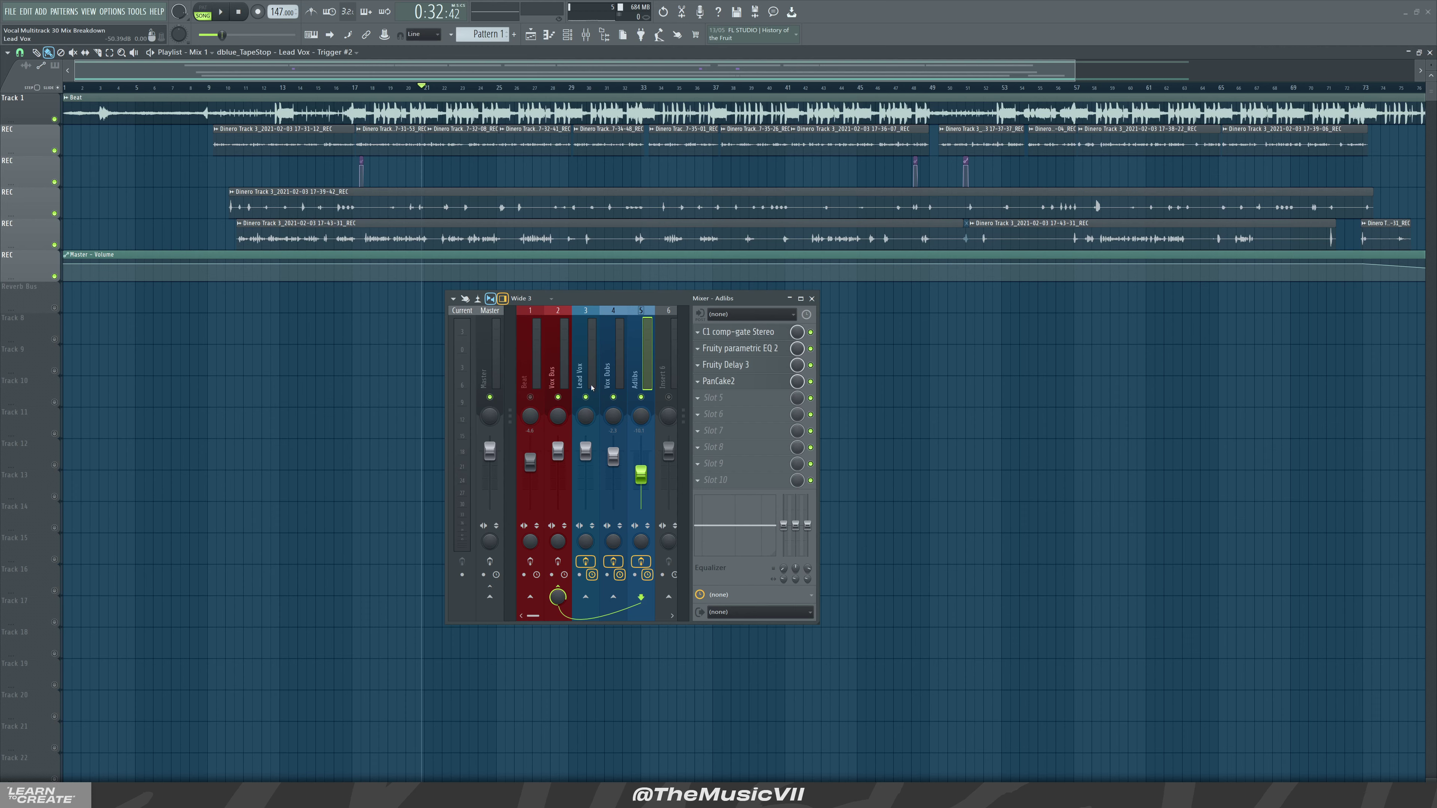
# Bypass all Vox Bus effects, from ValhallaVintageVerb up to RCompressor Stereo
pyautogui.click(563, 358)
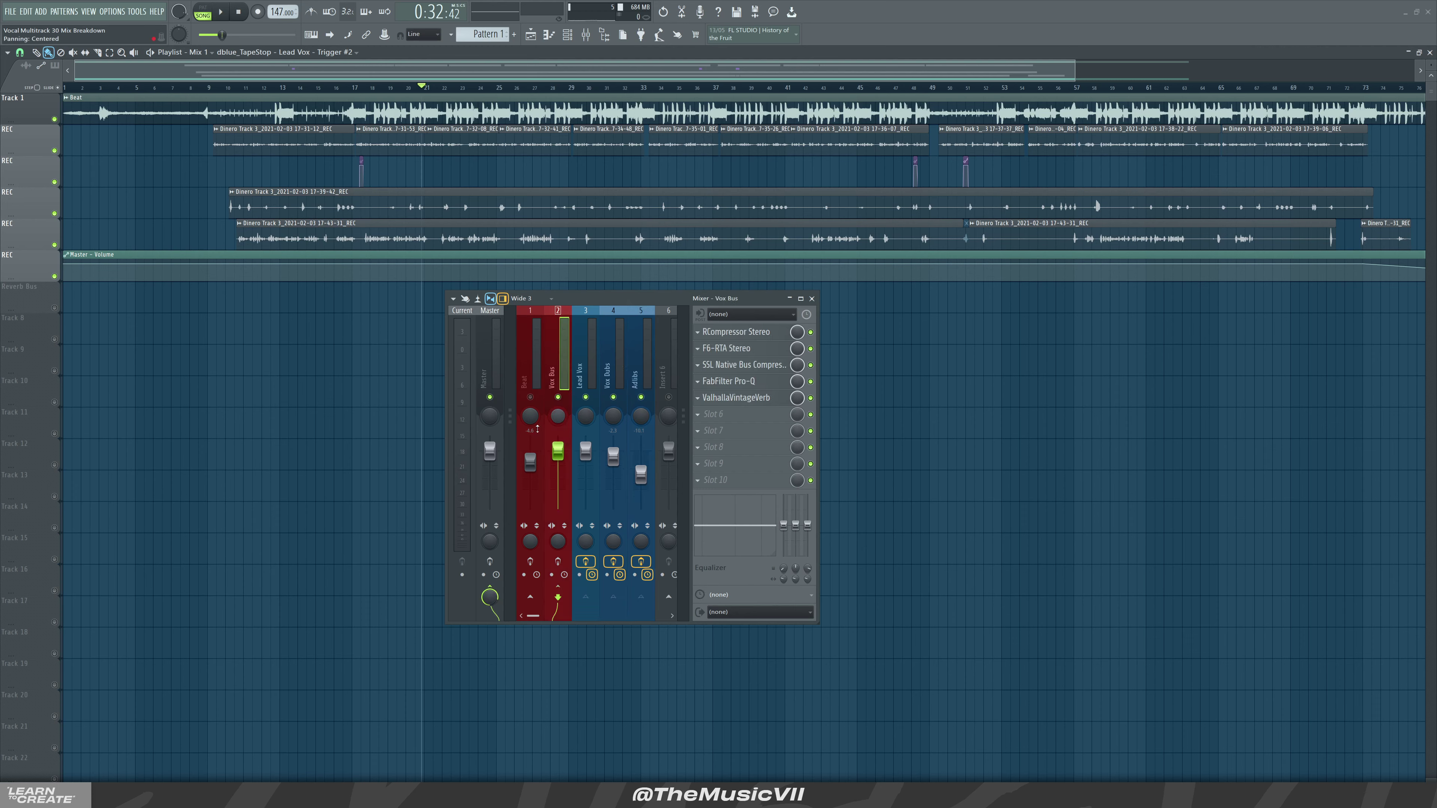
pyautogui.click(558, 562)
pyautogui.click(810, 397)
pyautogui.click(810, 382)
pyautogui.click(809, 365)
pyautogui.click(810, 349)
pyautogui.click(810, 332)
# Unmute the Beat track and play the mix to hear the unprocessed bus
pyautogui.click(530, 397)
pyautogui.press('space')
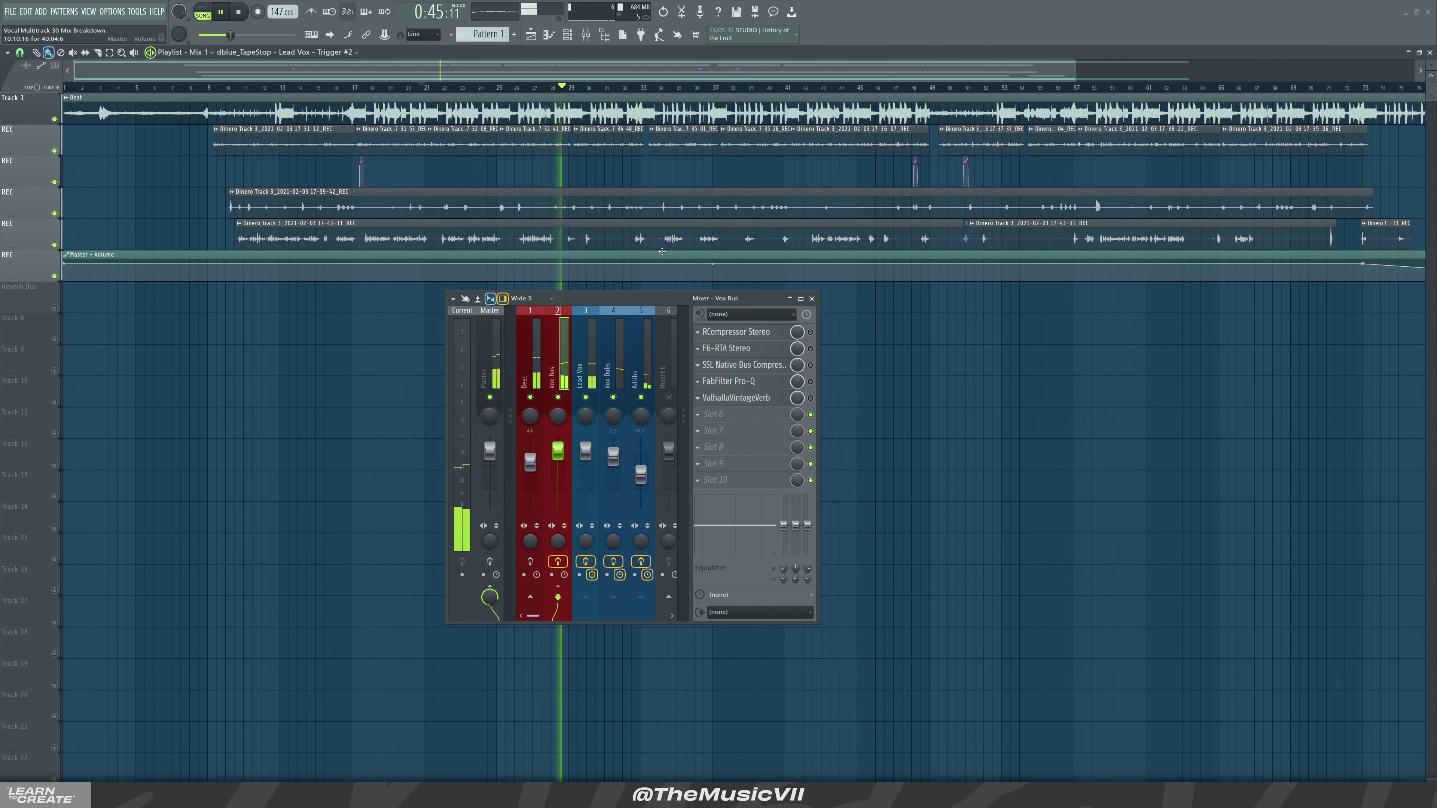
pyautogui.press('space')
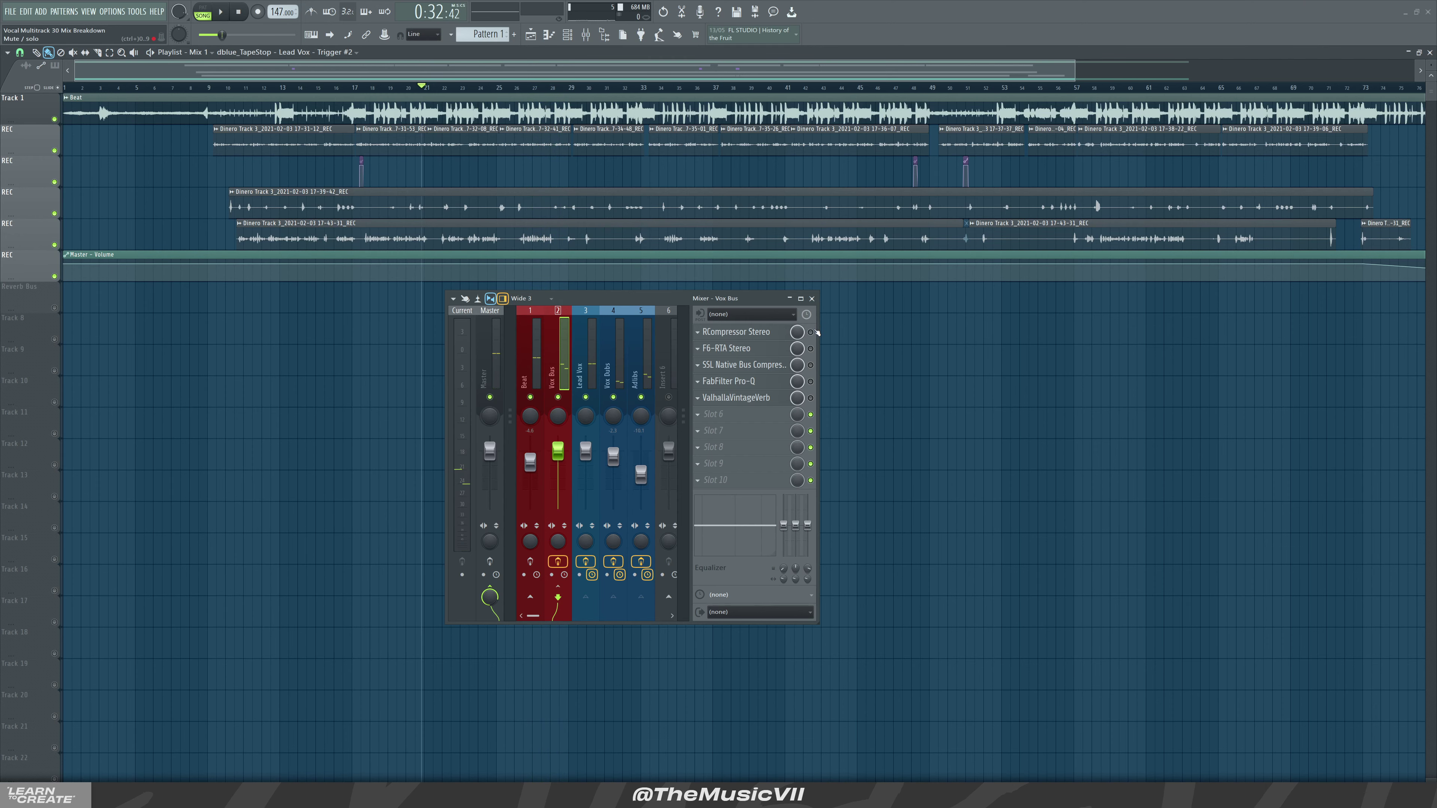
# Open the Vox Bus RCompressor Stereo (ratio 6.62, attack 3.91, release 58.8) and audition vocals through it
pyautogui.click(747, 333)
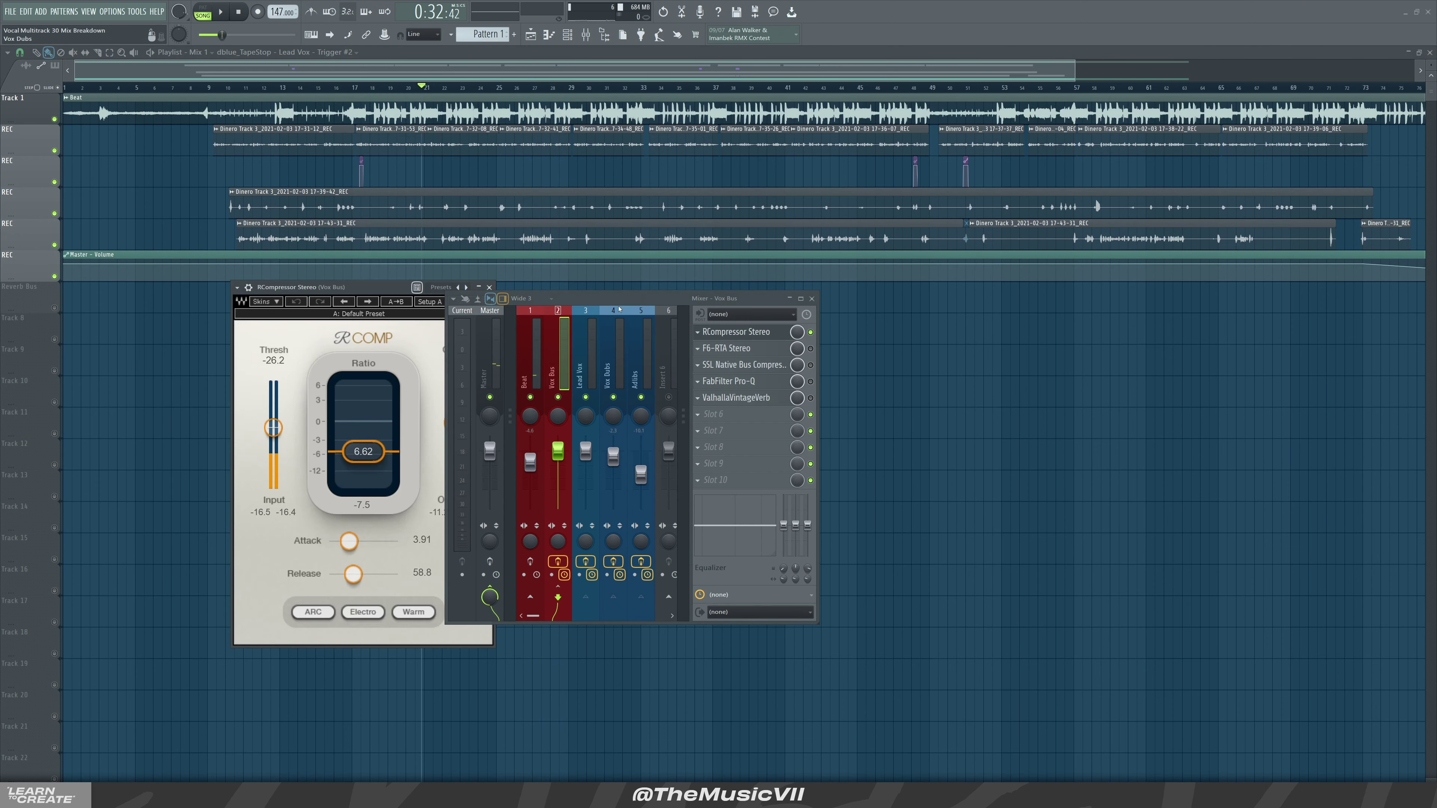
pyautogui.moveTo(712, 298); pyautogui.dragTo(820, 287)
pyautogui.moveTo(341, 290); pyautogui.dragTo(320, 261)
pyautogui.press('space')
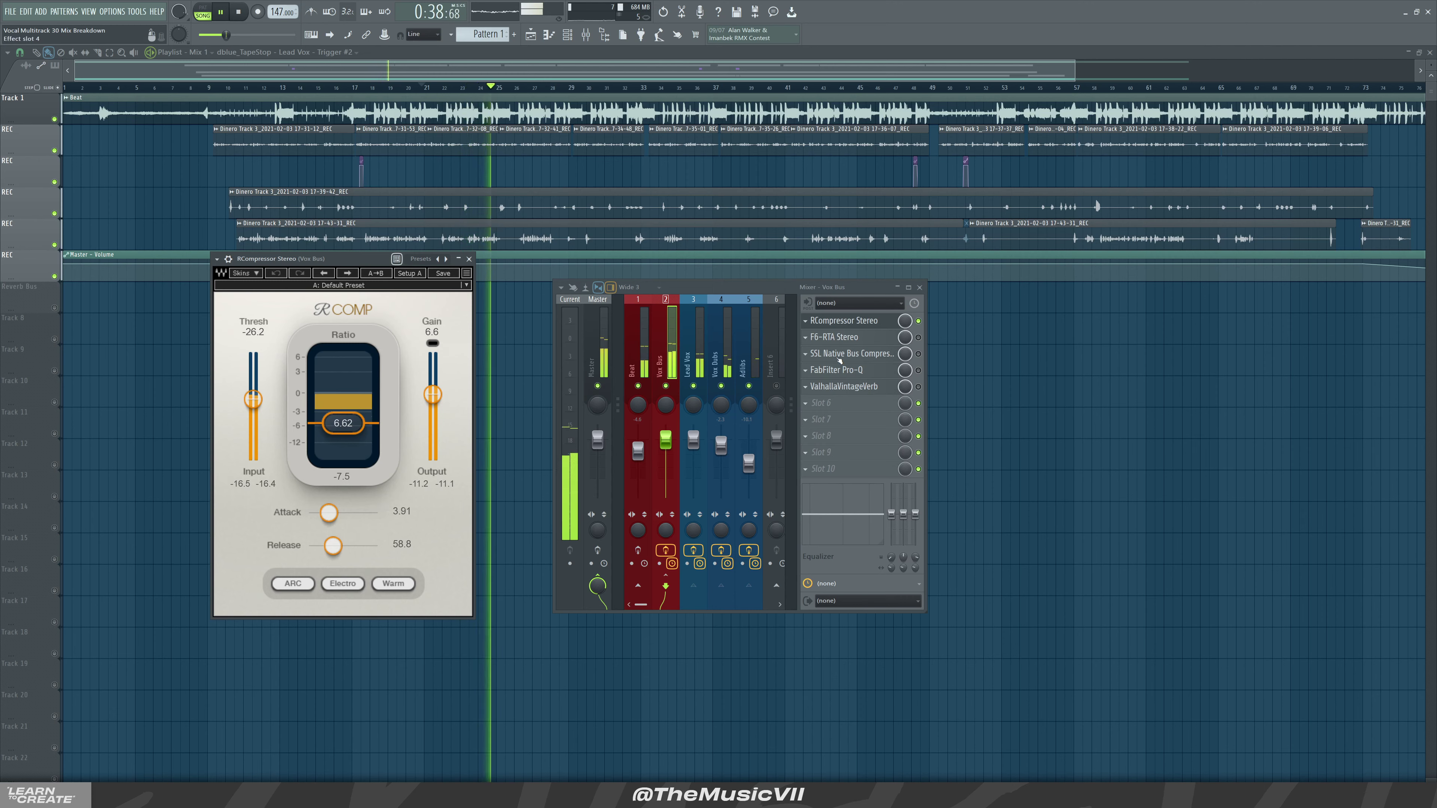
pyautogui.press('space')
pyautogui.press('space')
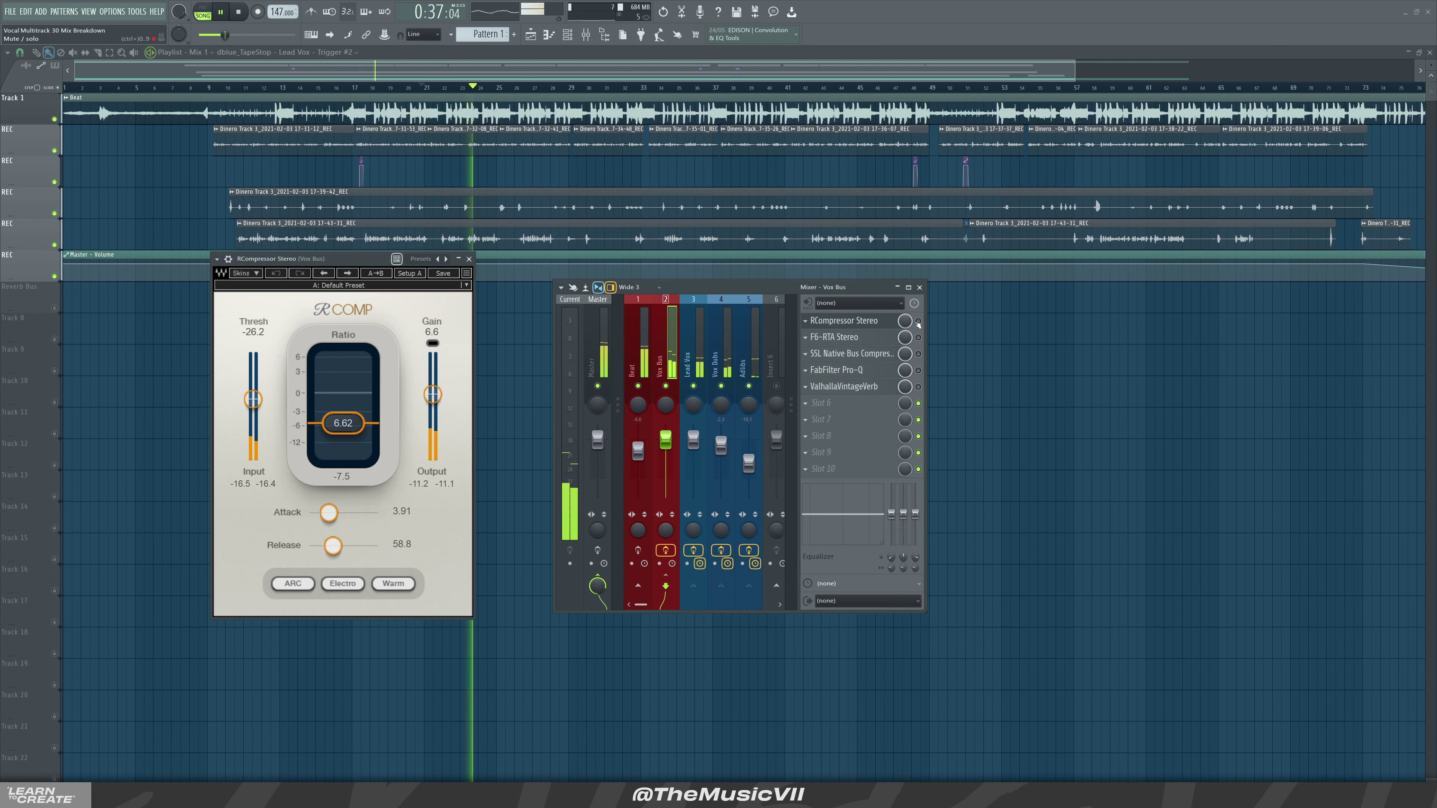
pyautogui.press('space')
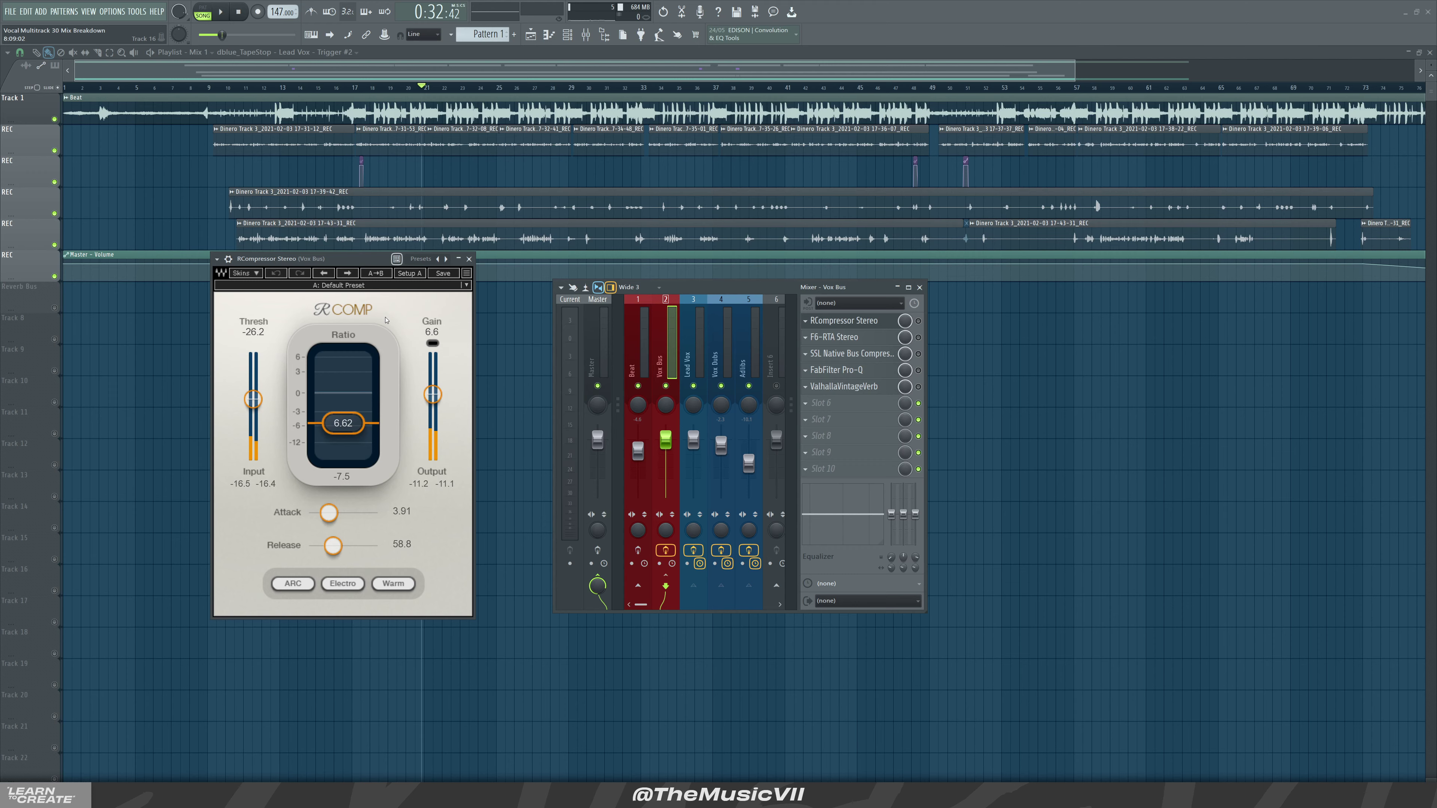
pyautogui.press('space')
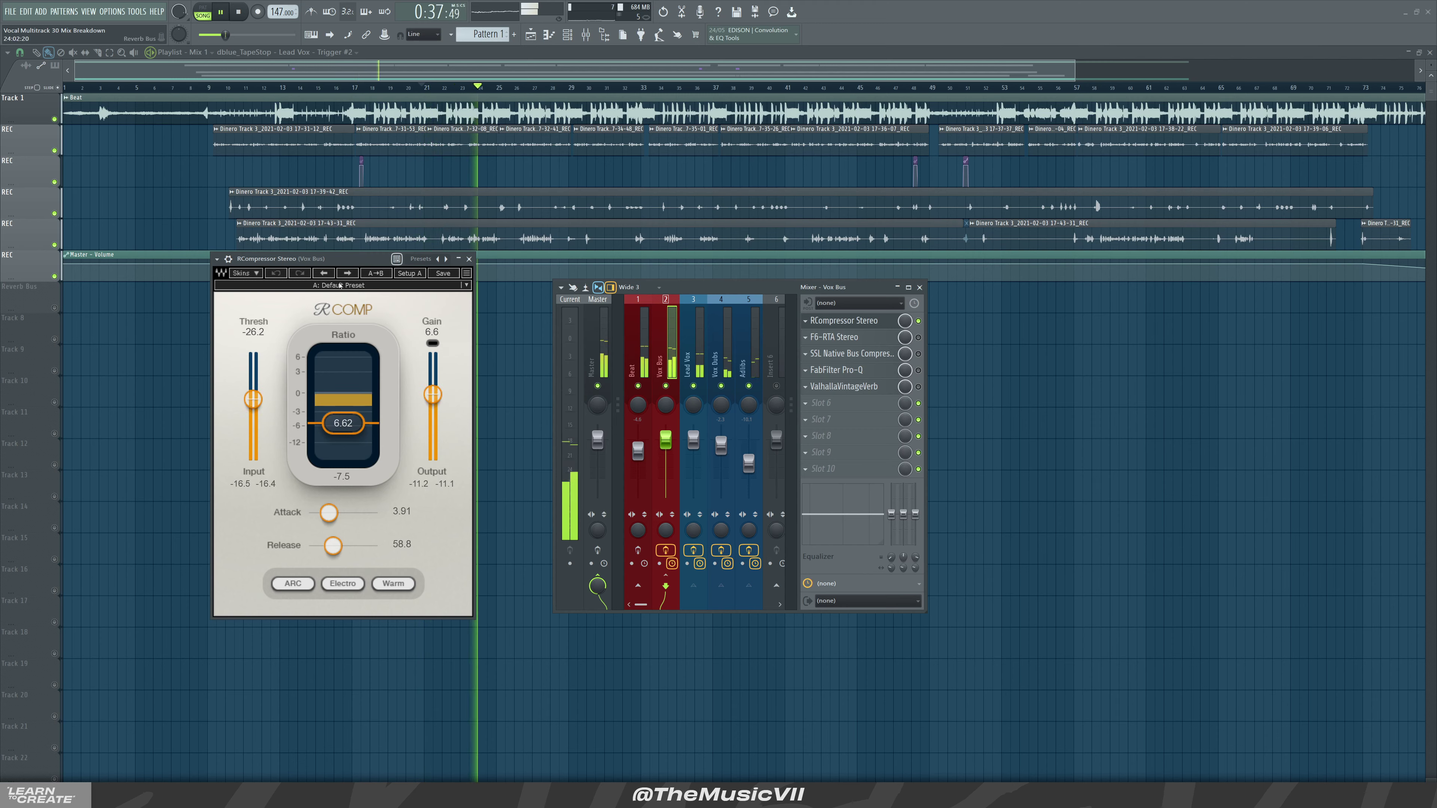
pyautogui.moveTo(339, 263); pyautogui.dragTo(279, 250)
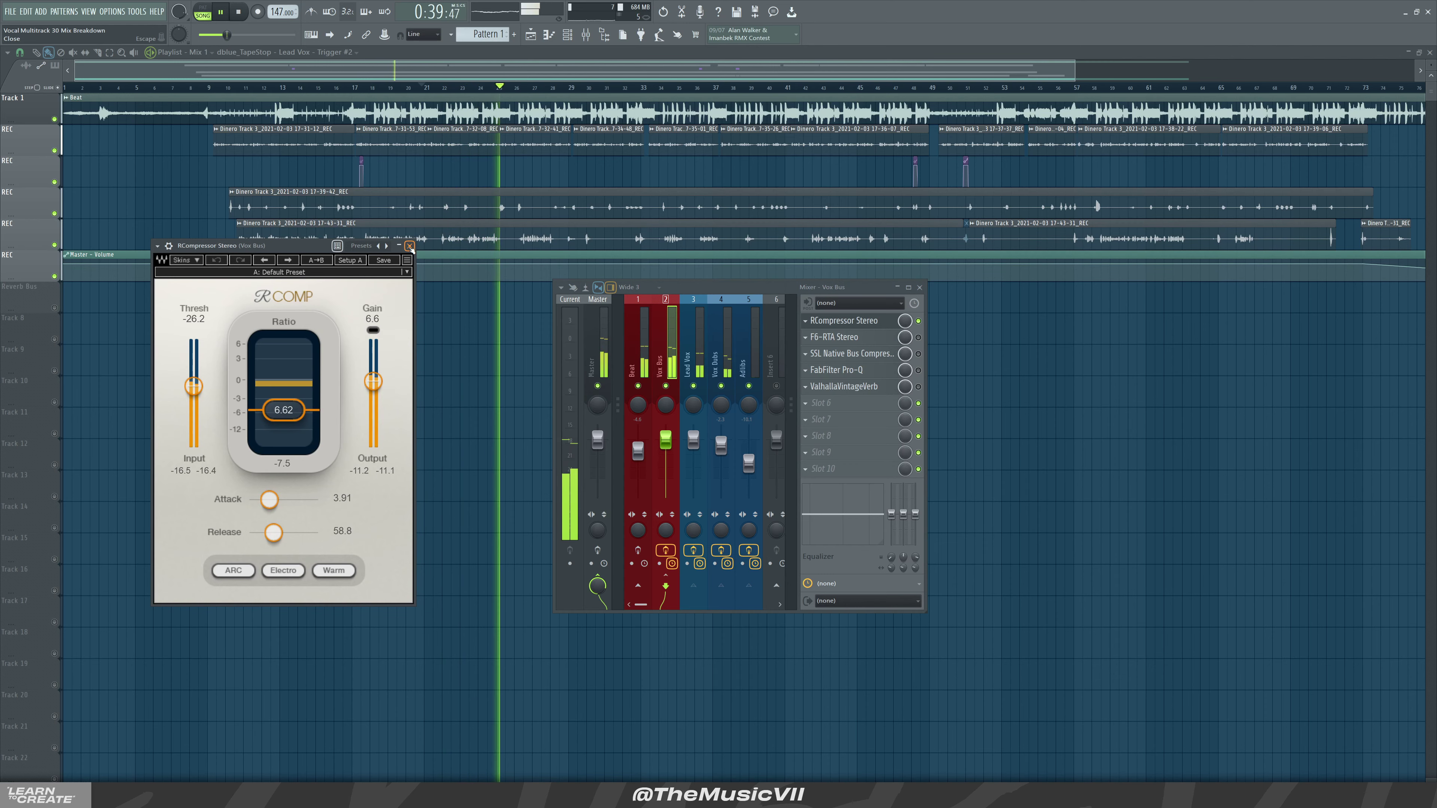
# Close RCompressor and open the Vox Bus F6-RTA Stereo EQ, watching its spectrum during playback
pyautogui.press('space')
pyautogui.click(410, 247)
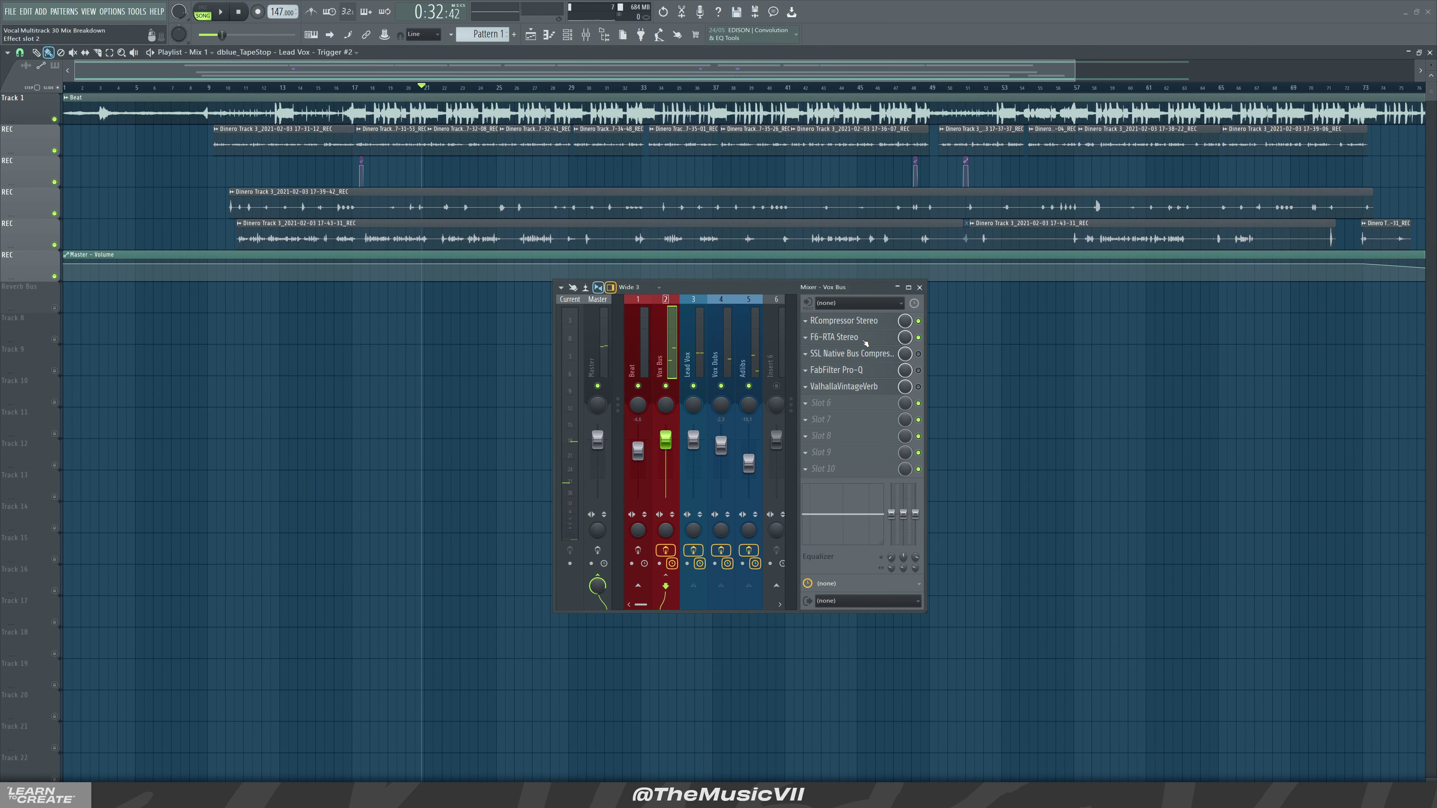
pyautogui.click(834, 337)
pyautogui.moveTo(709, 296); pyautogui.dragTo(852, 290)
pyautogui.press('space')
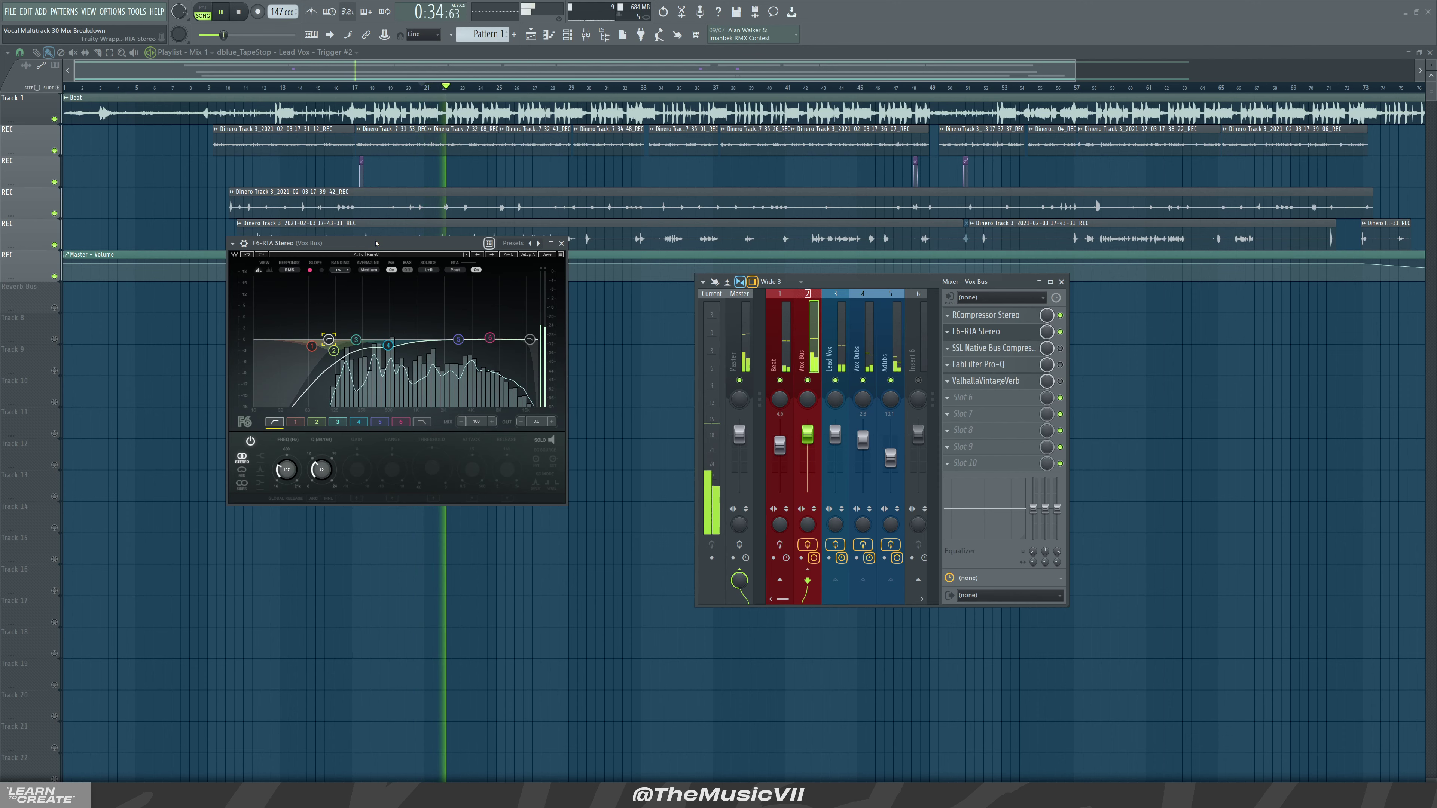
pyautogui.press('space')
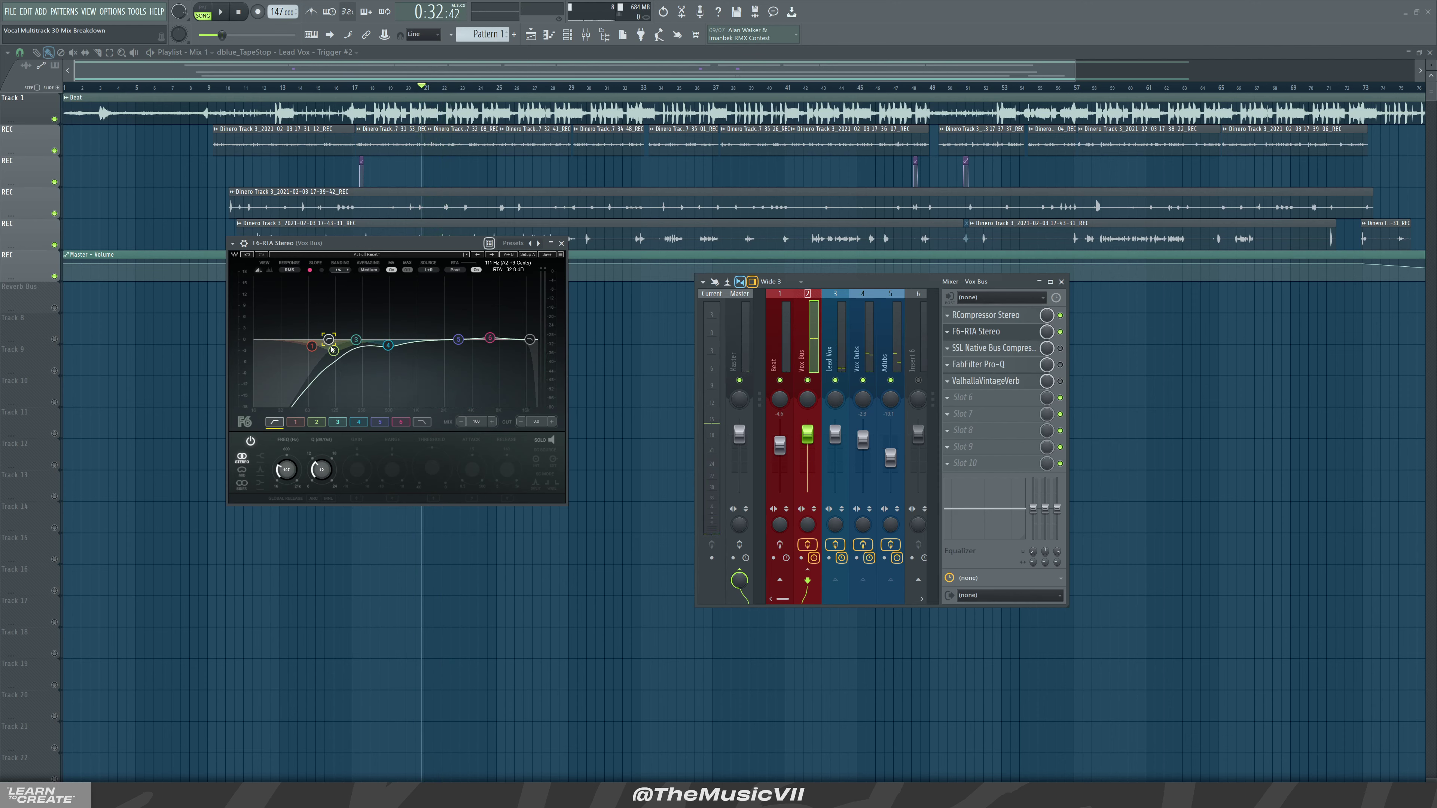
pyautogui.press('space')
pyautogui.moveTo(434, 245); pyautogui.dragTo(421, 279)
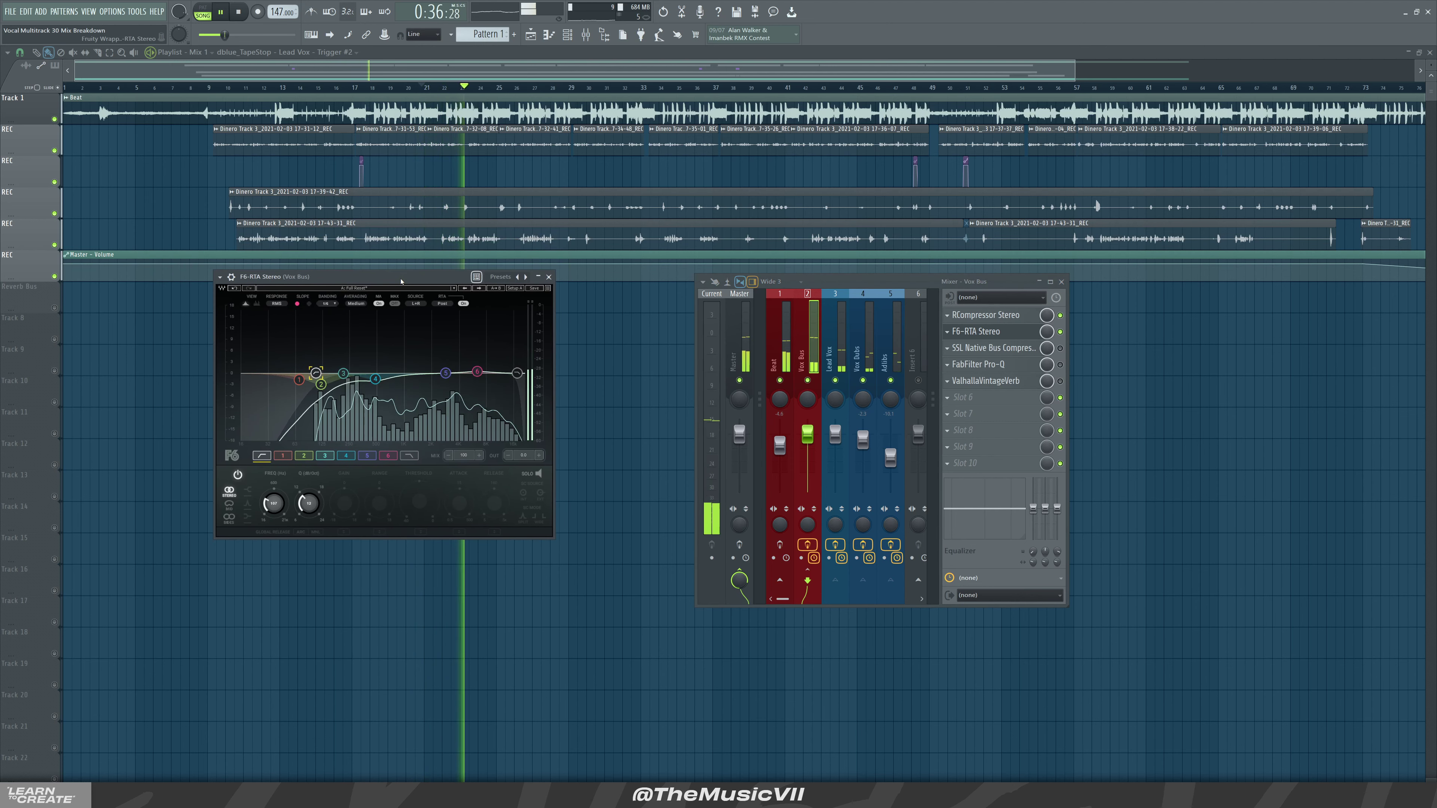
pyautogui.press('space')
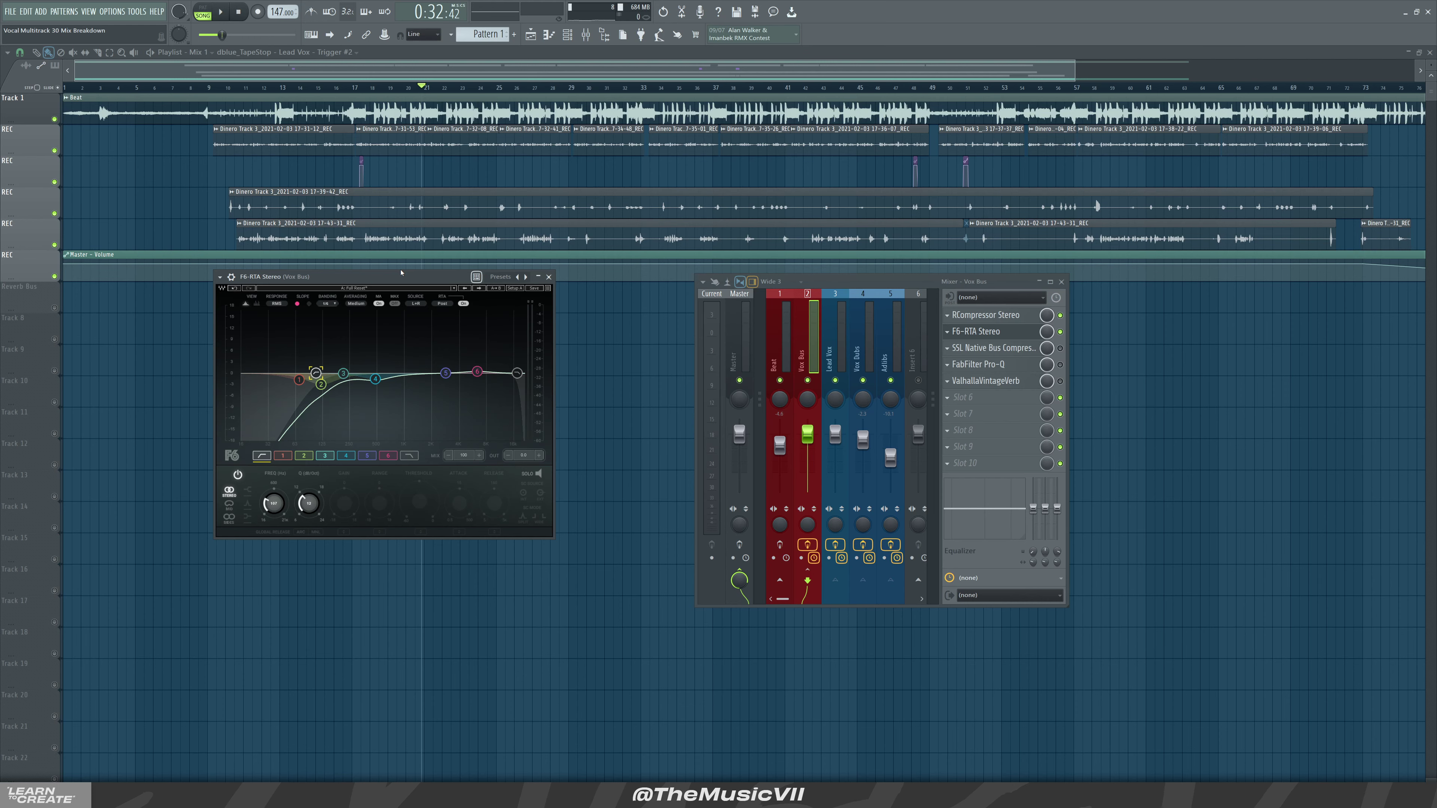
# Play the EQ'd vocals once more, then stop and close the F6-RTA window
pyautogui.press('space')
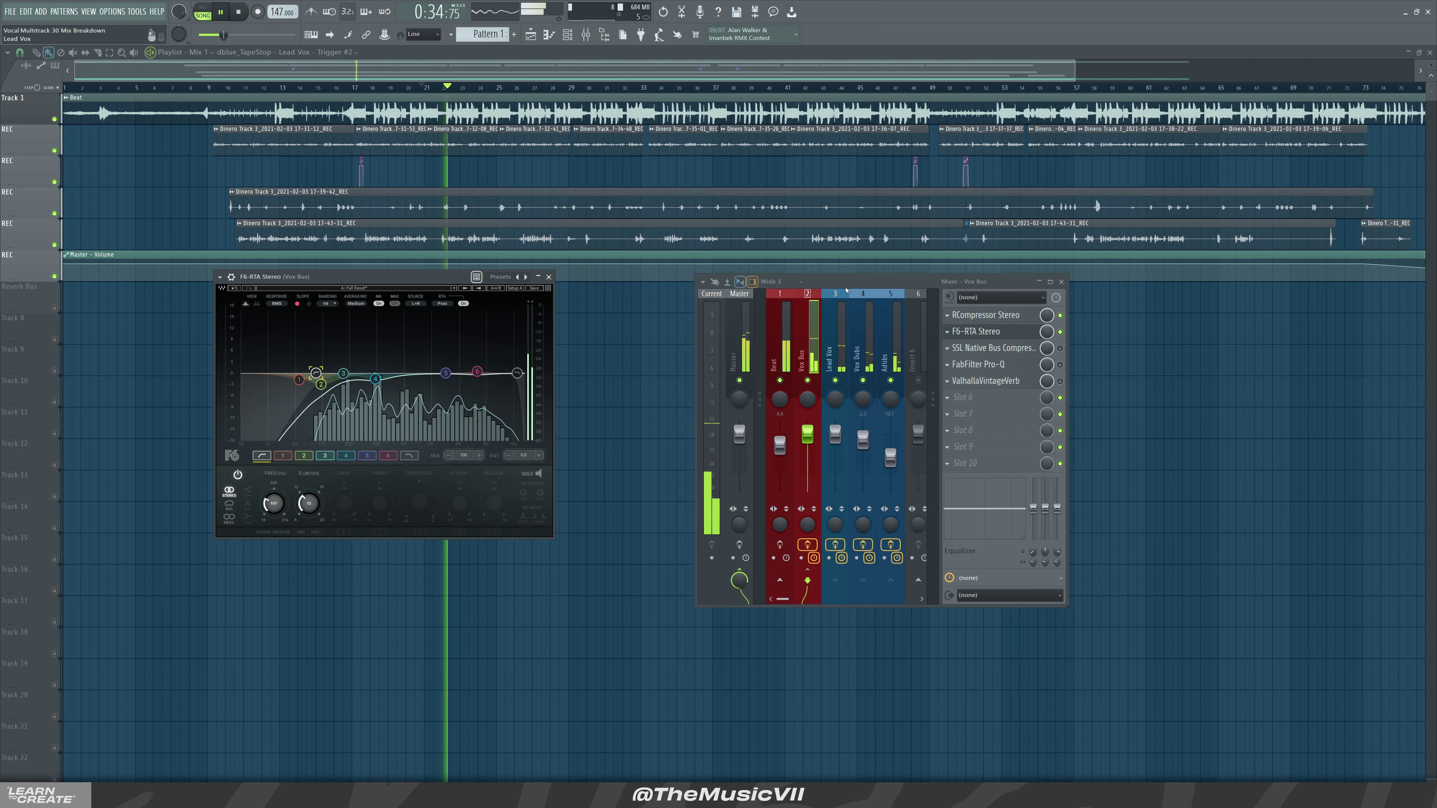
pyautogui.moveTo(752, 282); pyautogui.dragTo(895, 281)
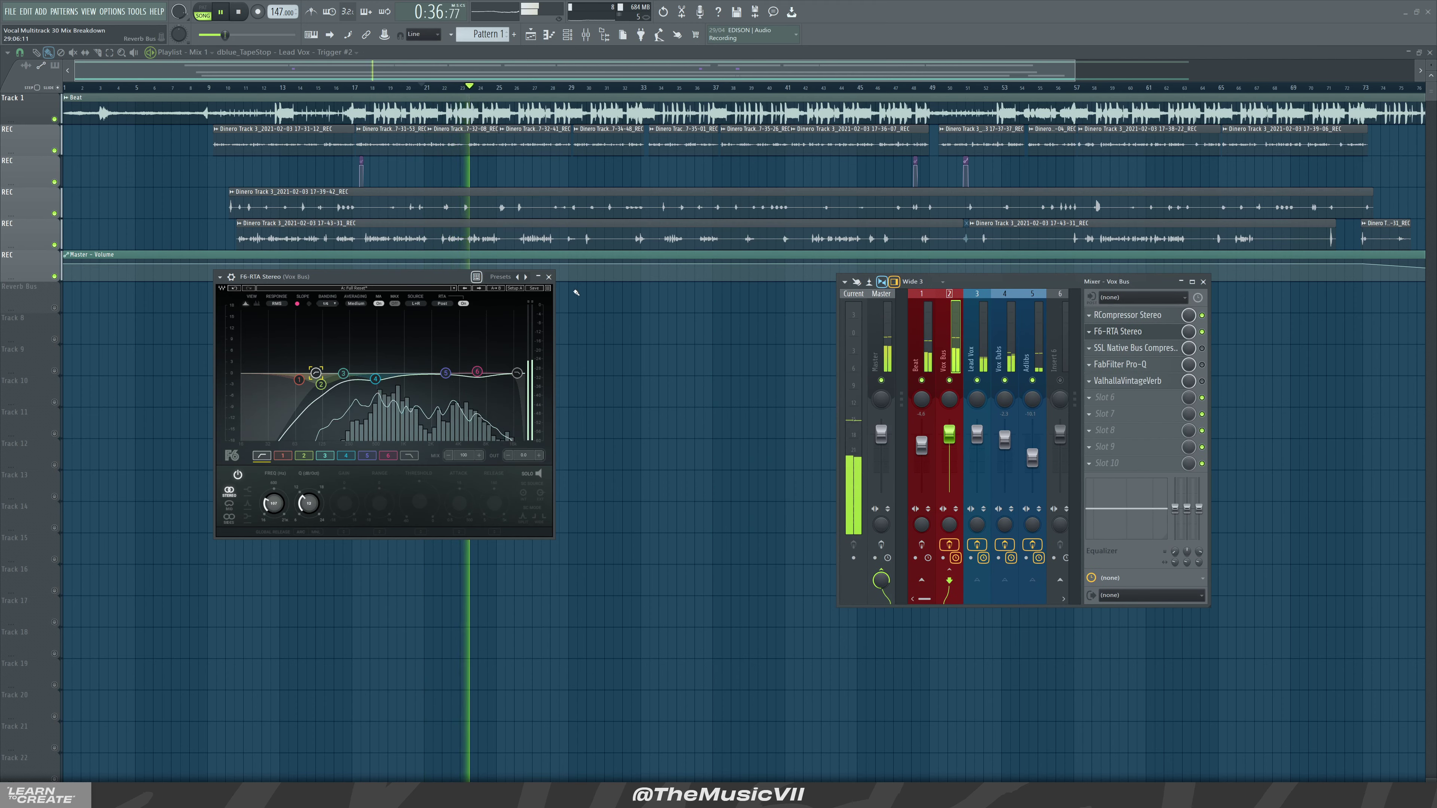
pyautogui.press('space')
pyautogui.click(1117, 331)
# Open and enable the Vox Bus SSL Native Bus Compressor and play the vocals through it
pyautogui.click(1201, 348)
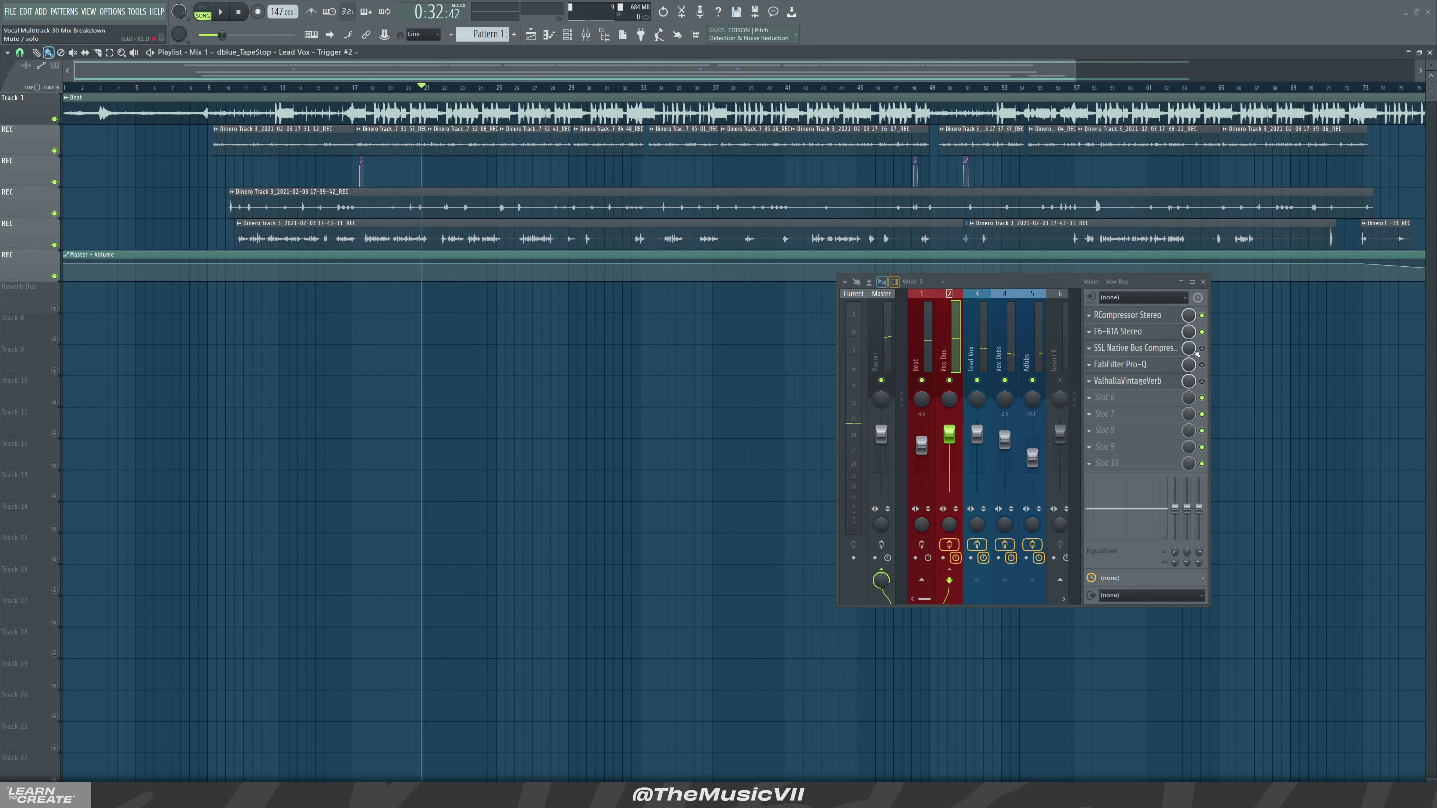
pyautogui.click(1131, 348)
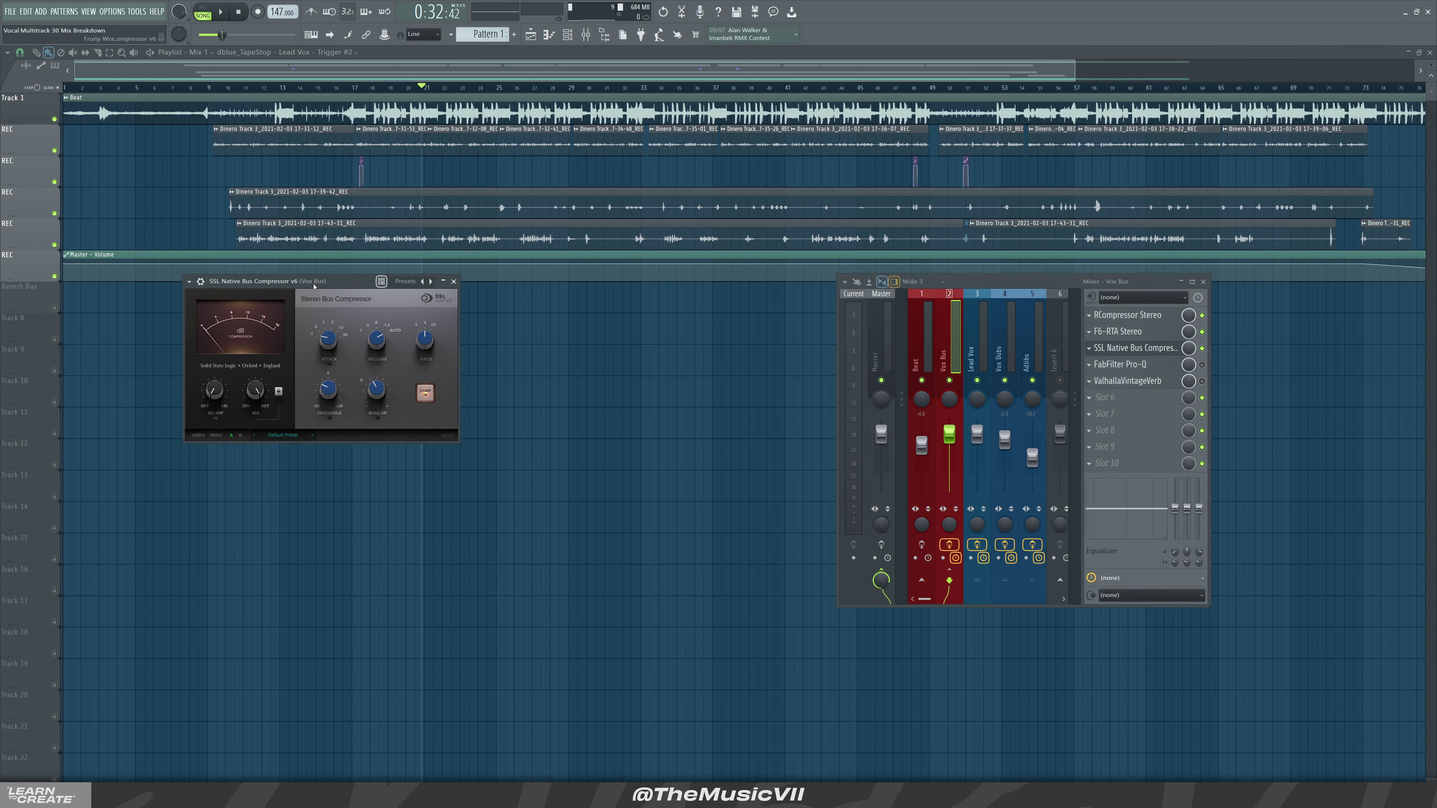
pyautogui.press('space')
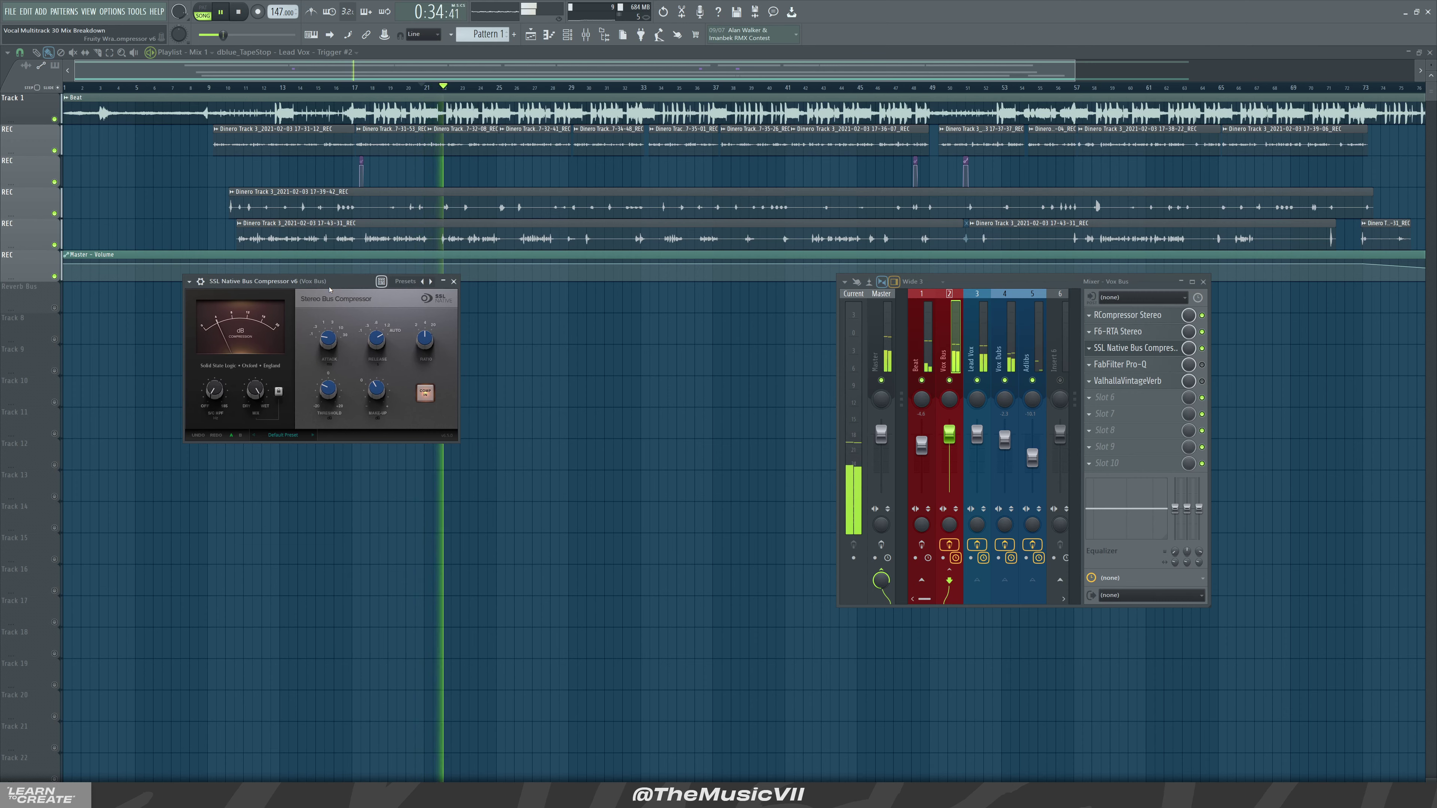
pyautogui.press('space')
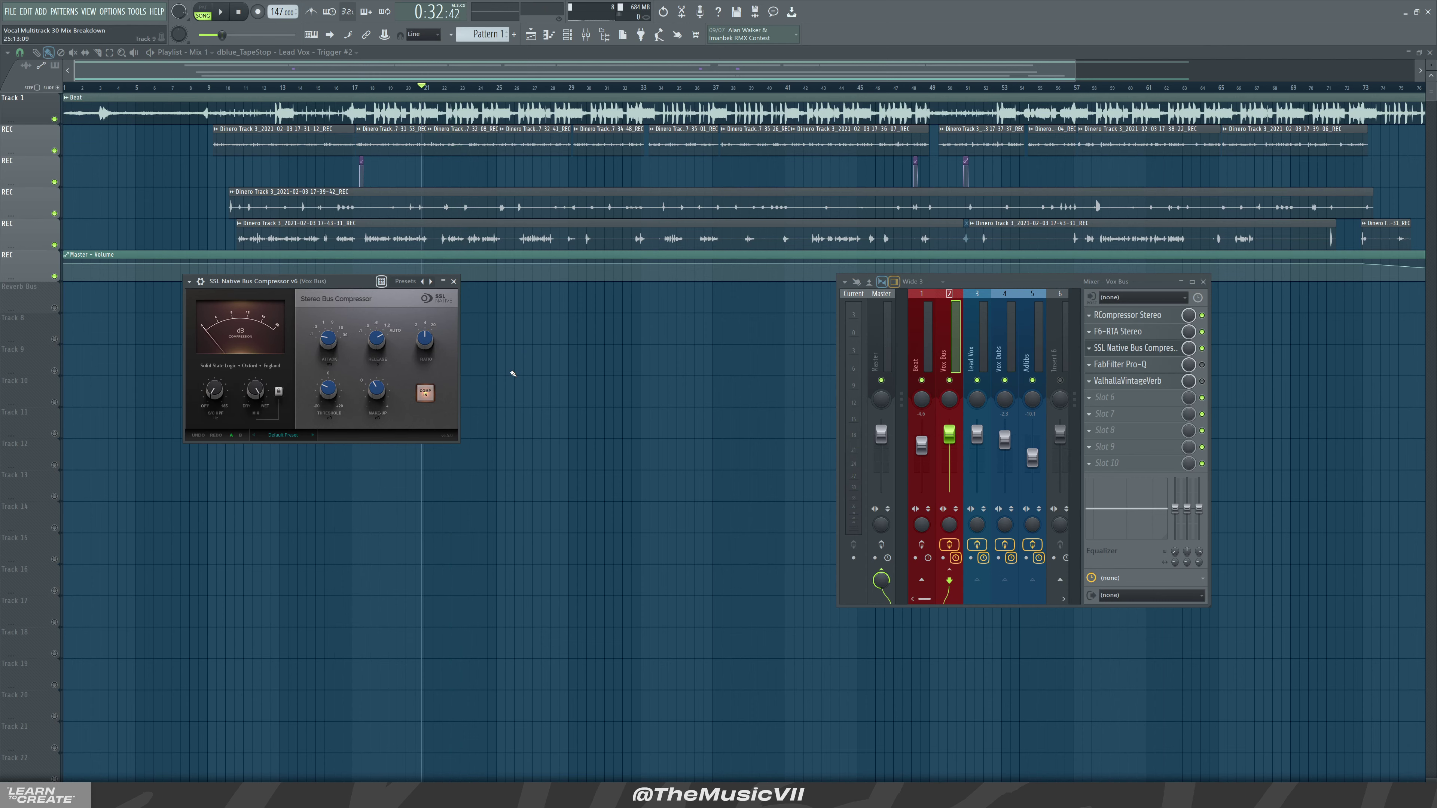
# Bypass the SSL compressor and replay the vocals to compare without it
pyautogui.click(1203, 349)
pyautogui.press('space')
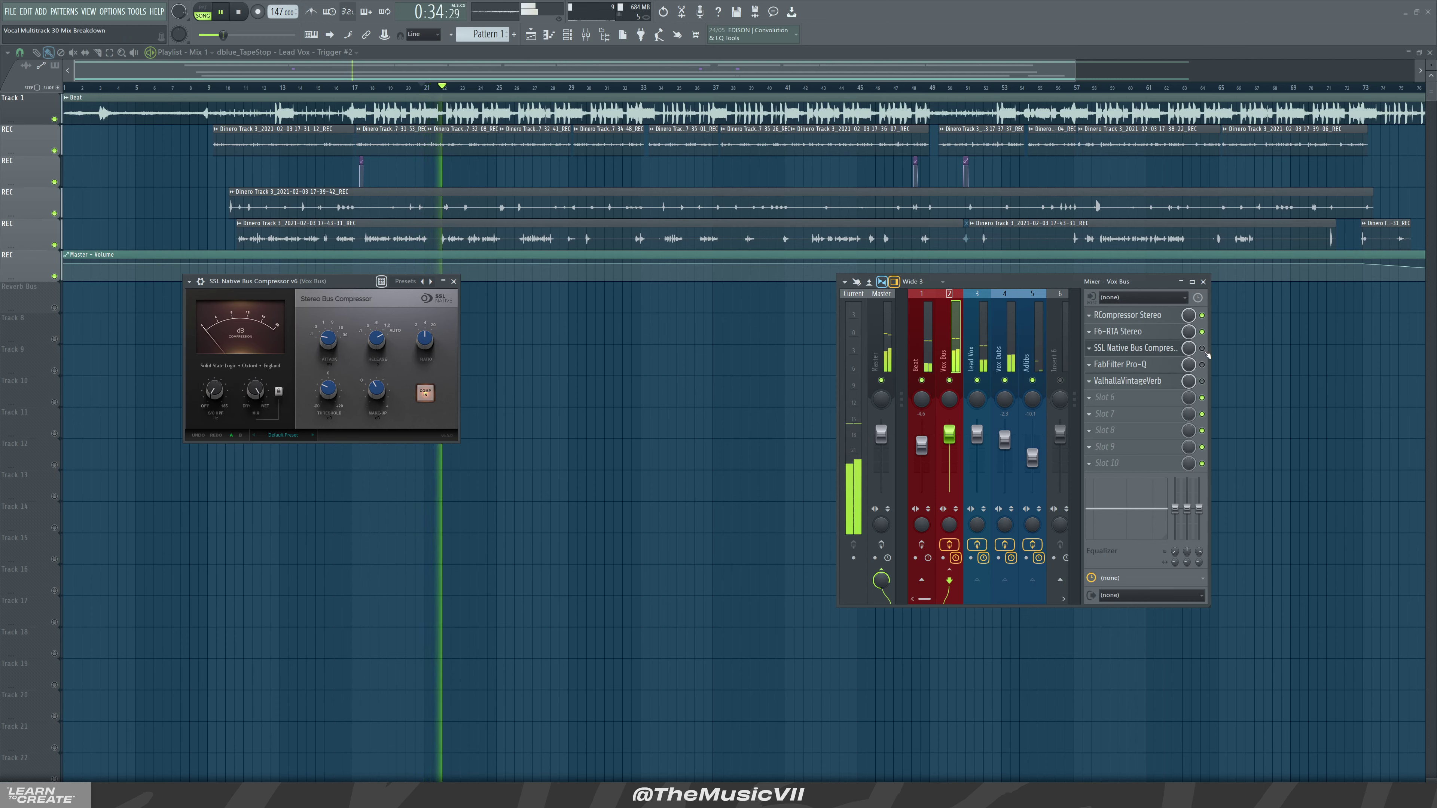
pyautogui.press('space')
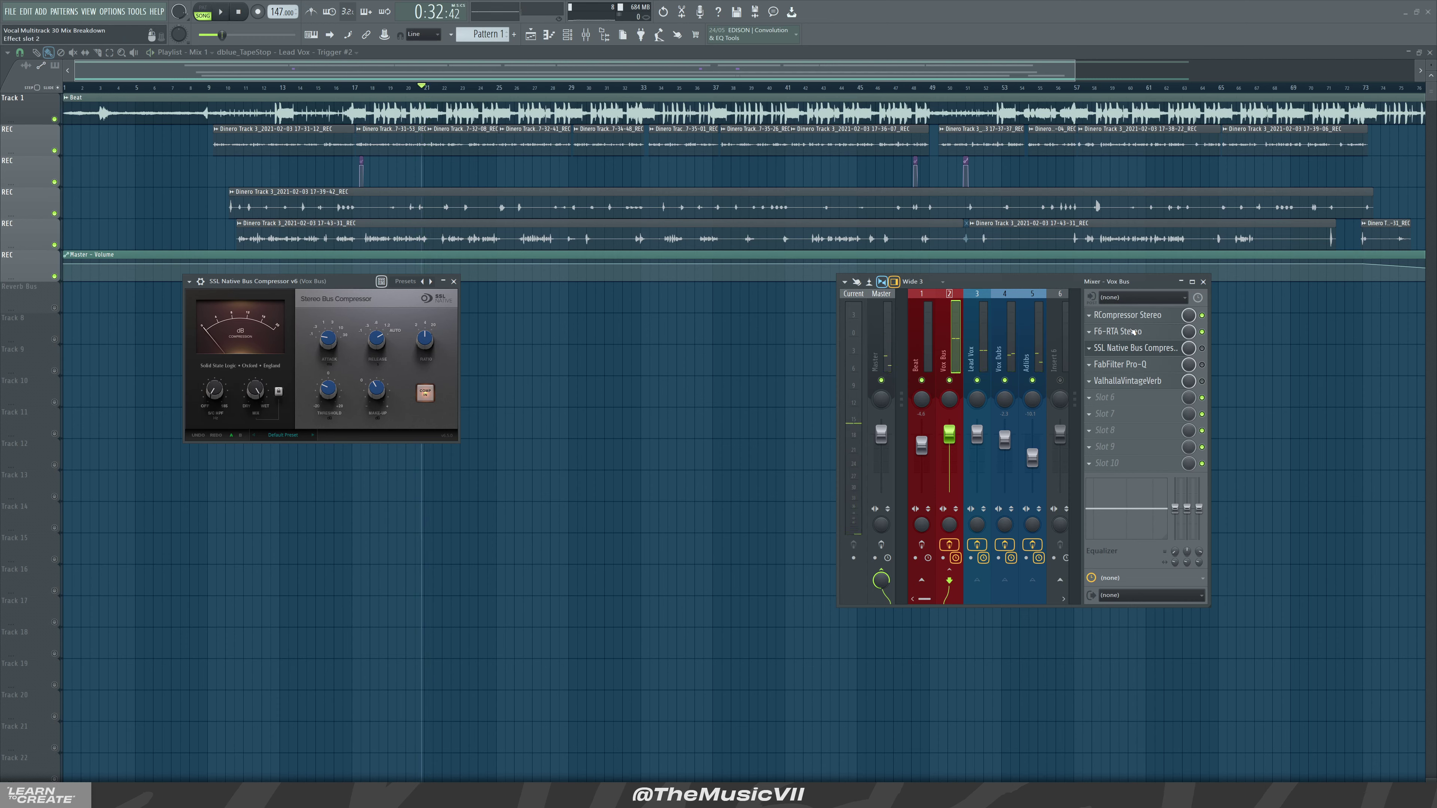
pyautogui.press('space')
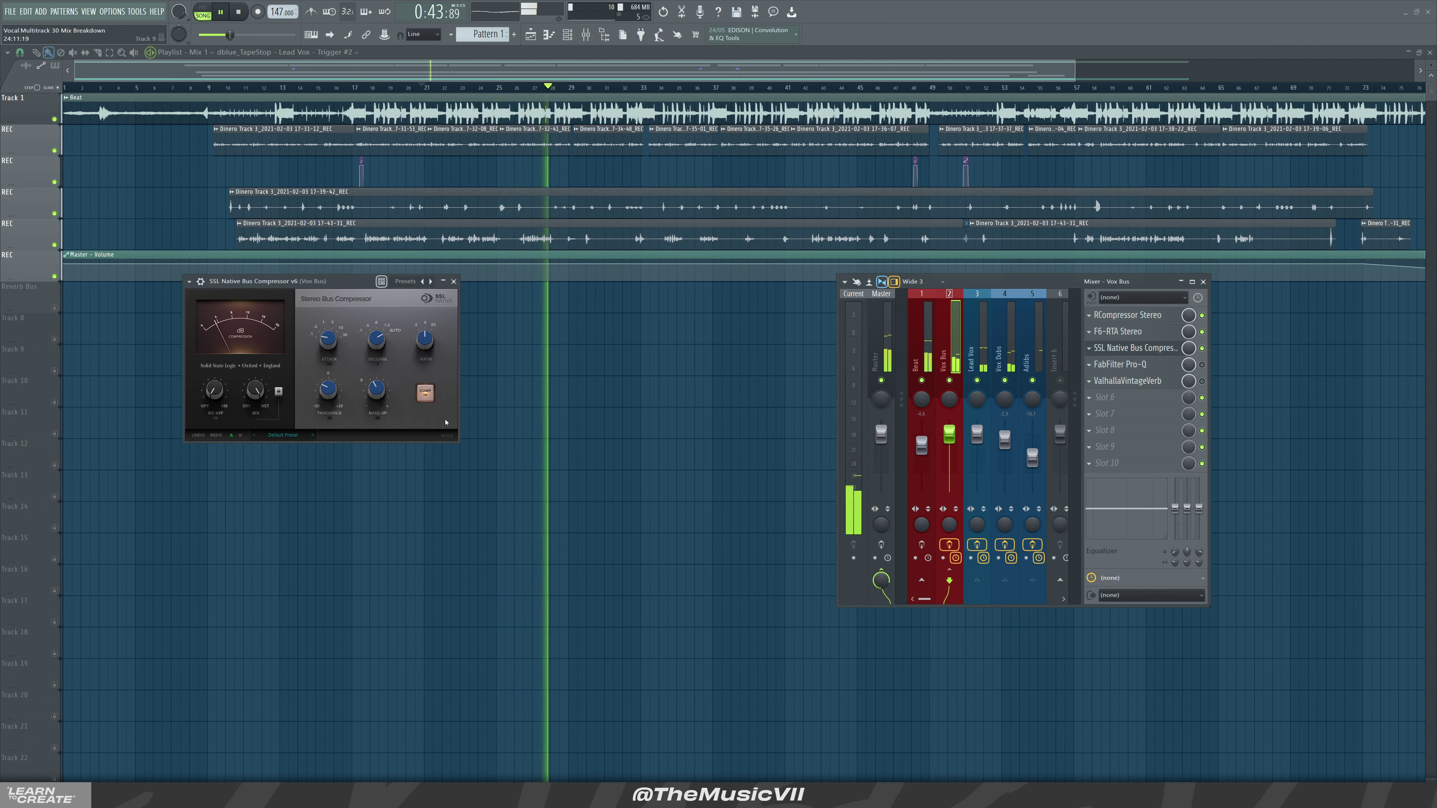
pyautogui.press('space')
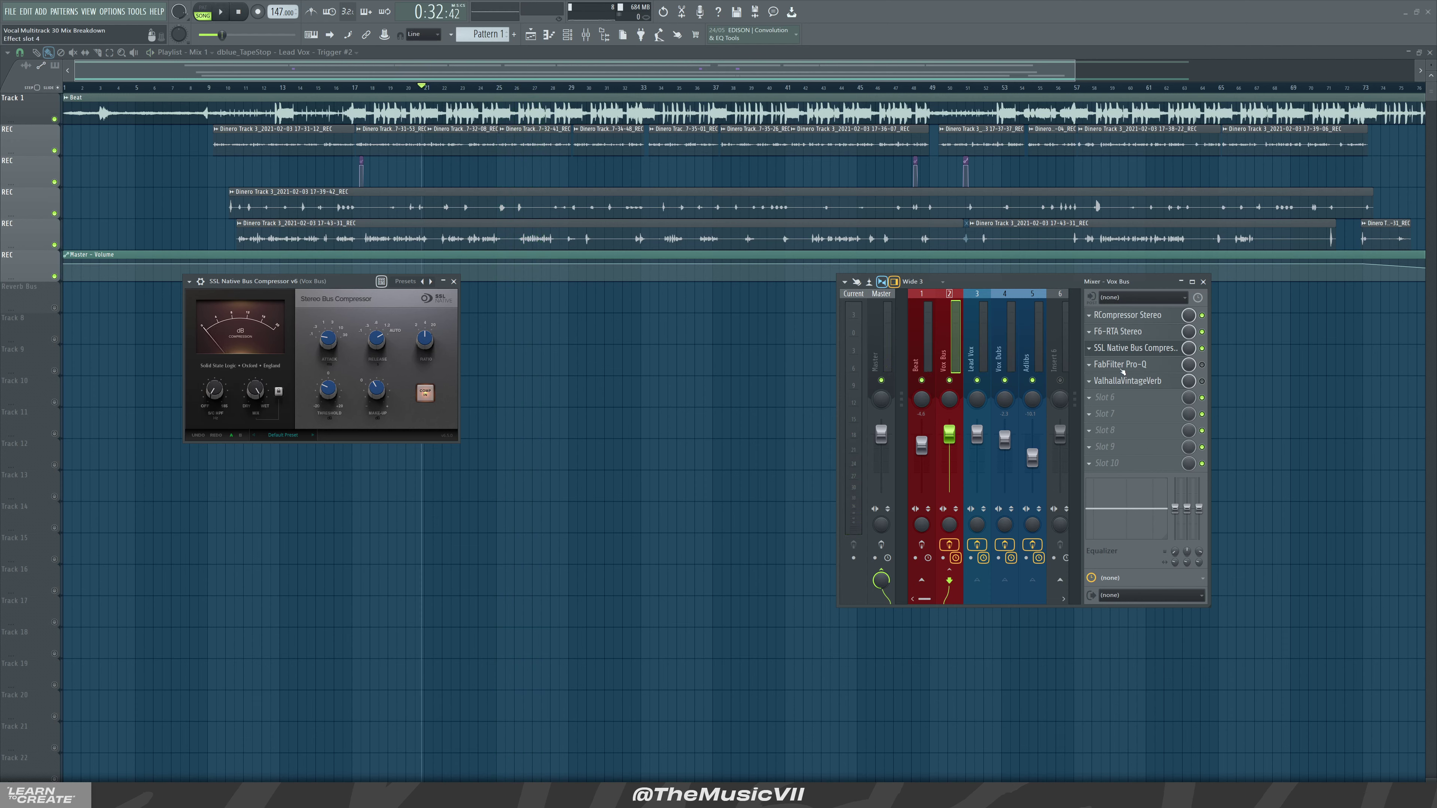
# Open the Vox Bus FabFilter Pro-Q and close the SSL Bus Compressor window
pyautogui.click(1165, 364)
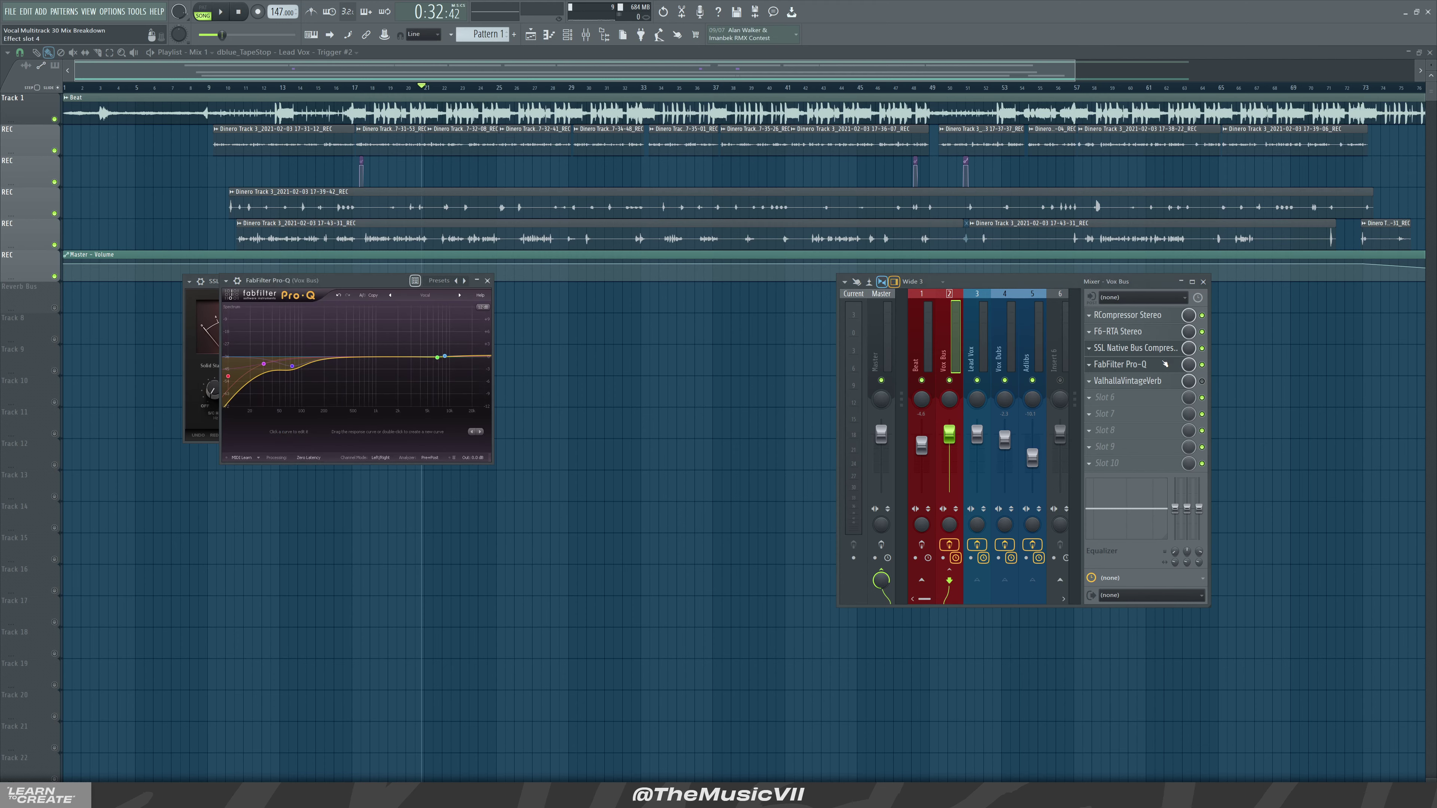
pyautogui.moveTo(295, 284); pyautogui.dragTo(362, 301)
pyautogui.click(453, 282)
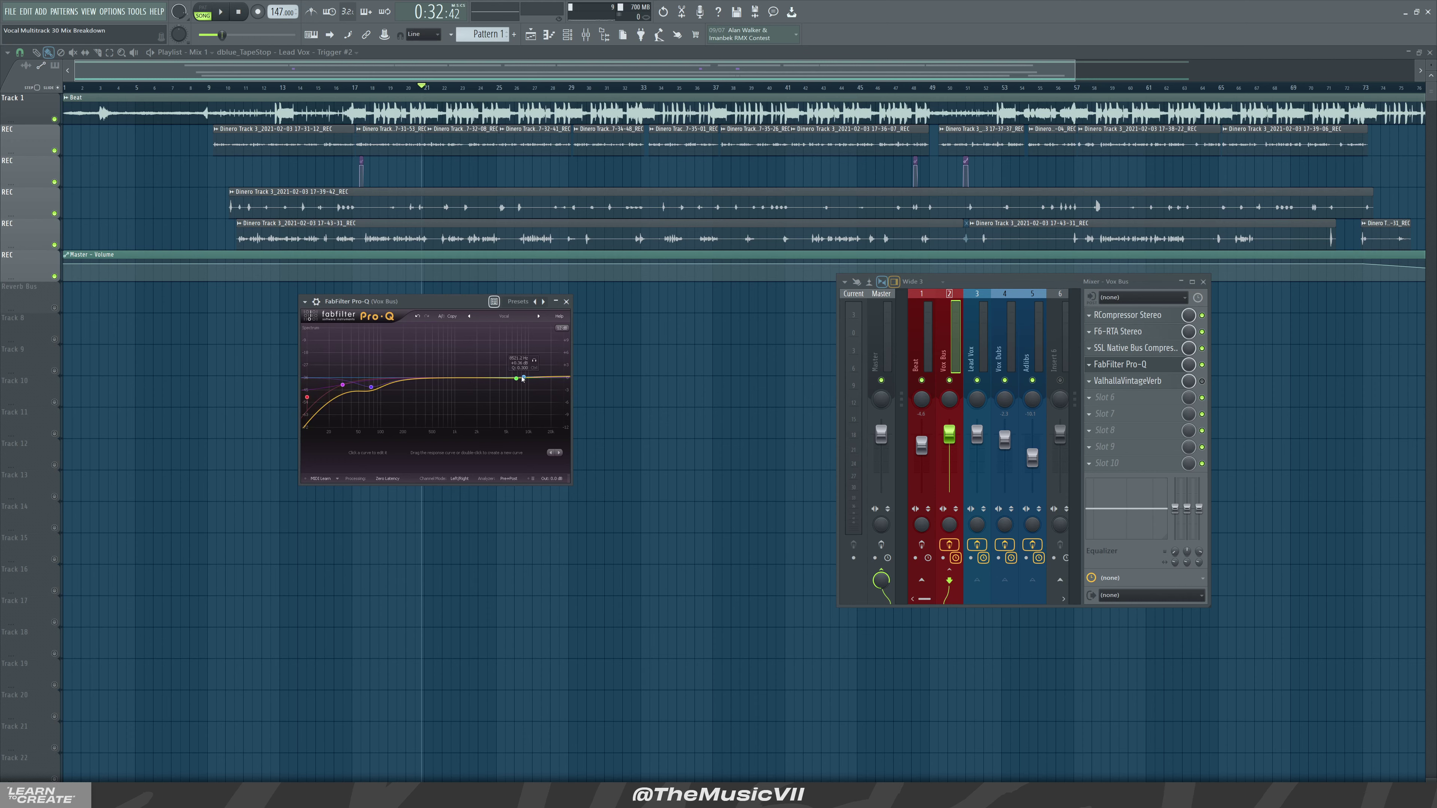
# Set Pro-Q's display range to 30 dB and play from about bar 28
pyautogui.click(564, 330)
pyautogui.click(566, 333)
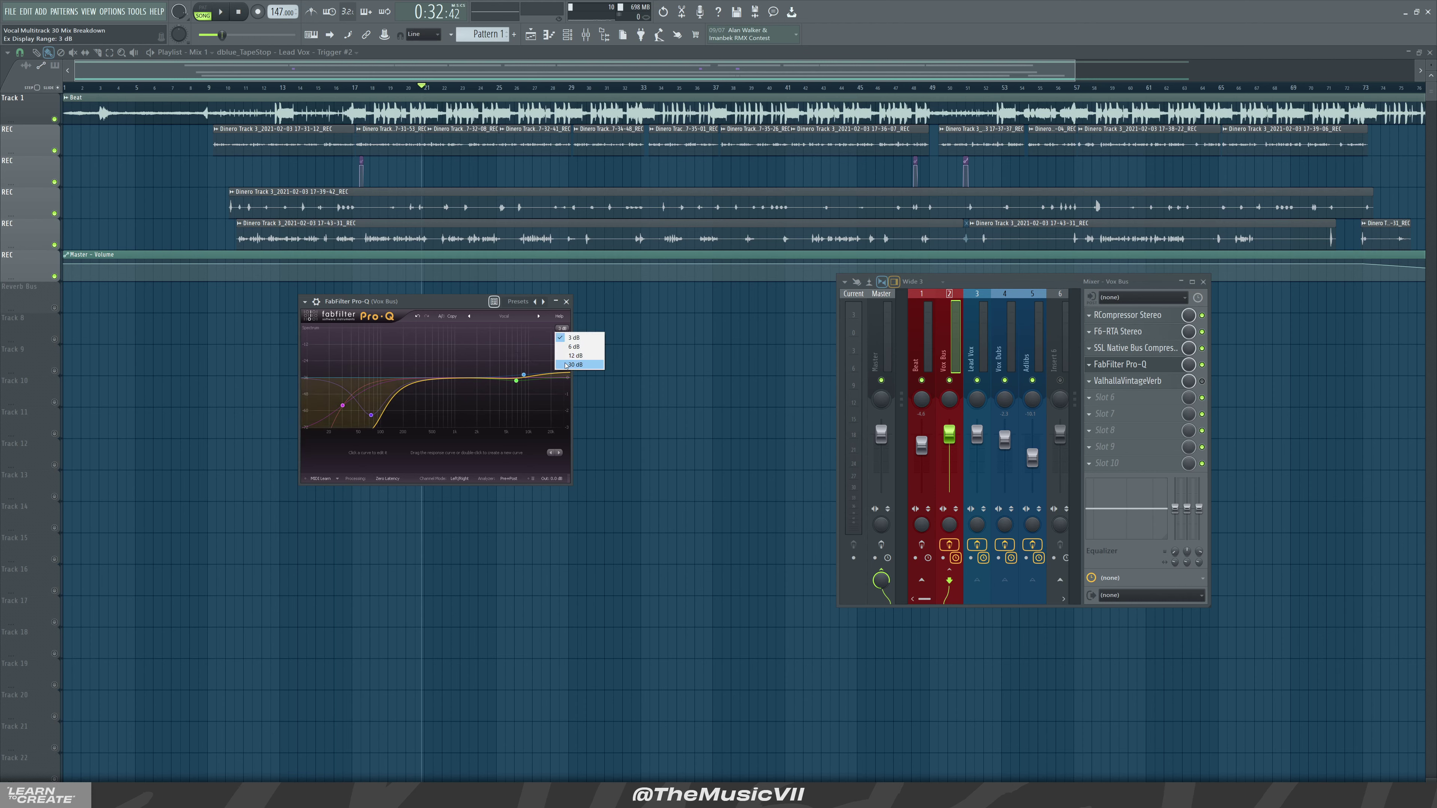
pyautogui.click(566, 365)
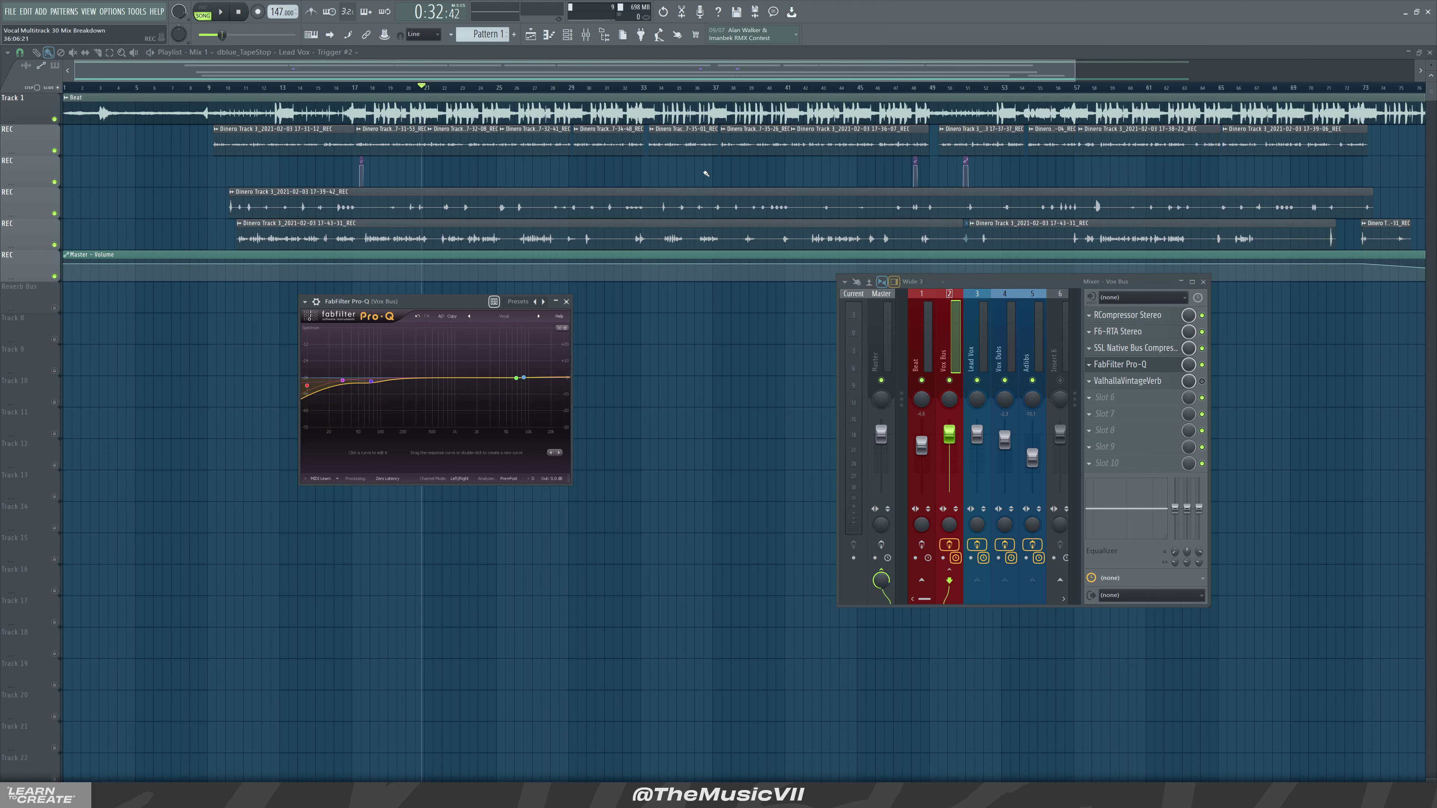
pyautogui.click(557, 90)
pyautogui.press('space')
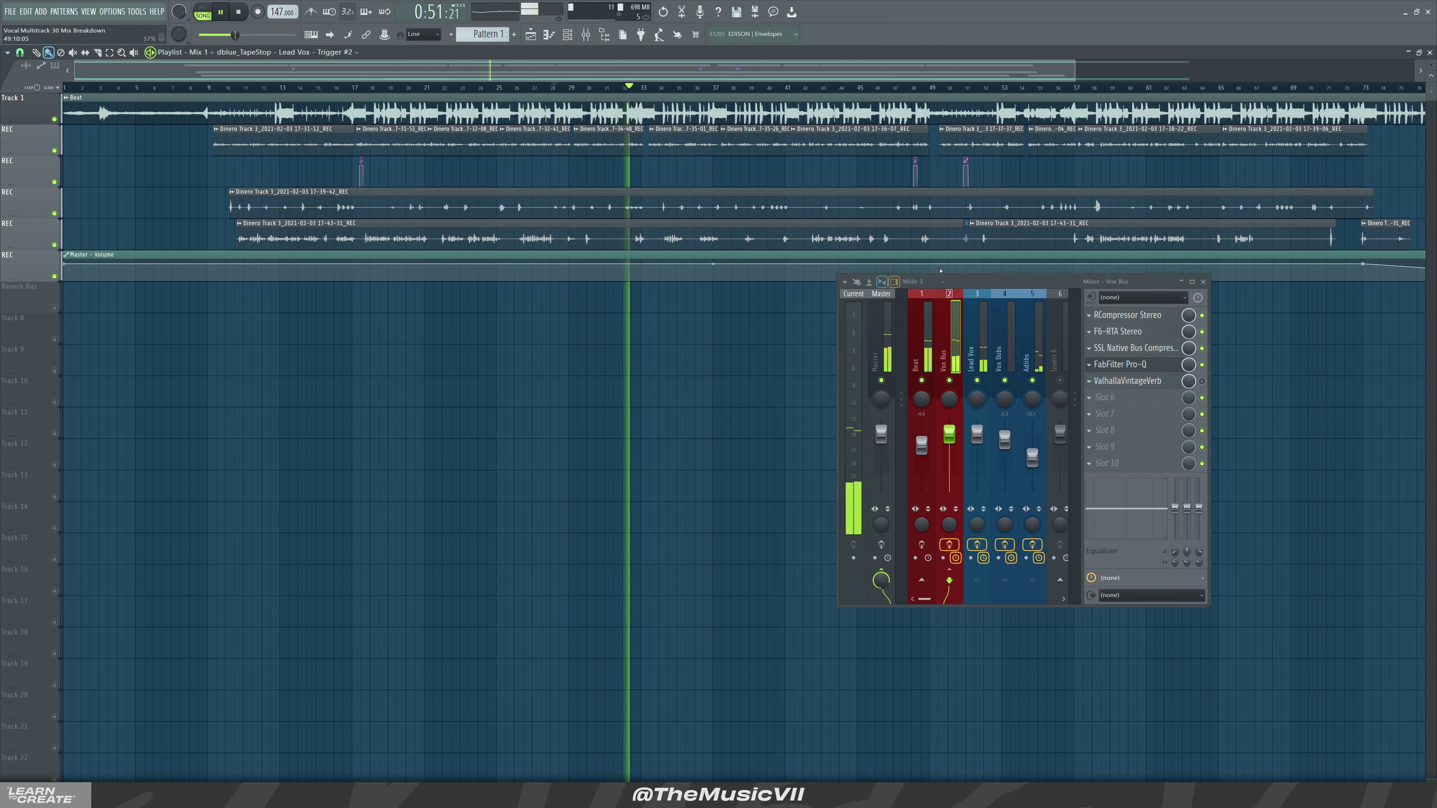
# Stop and replay the vocal mix from bar 28 twice to listen again
pyautogui.press('space')
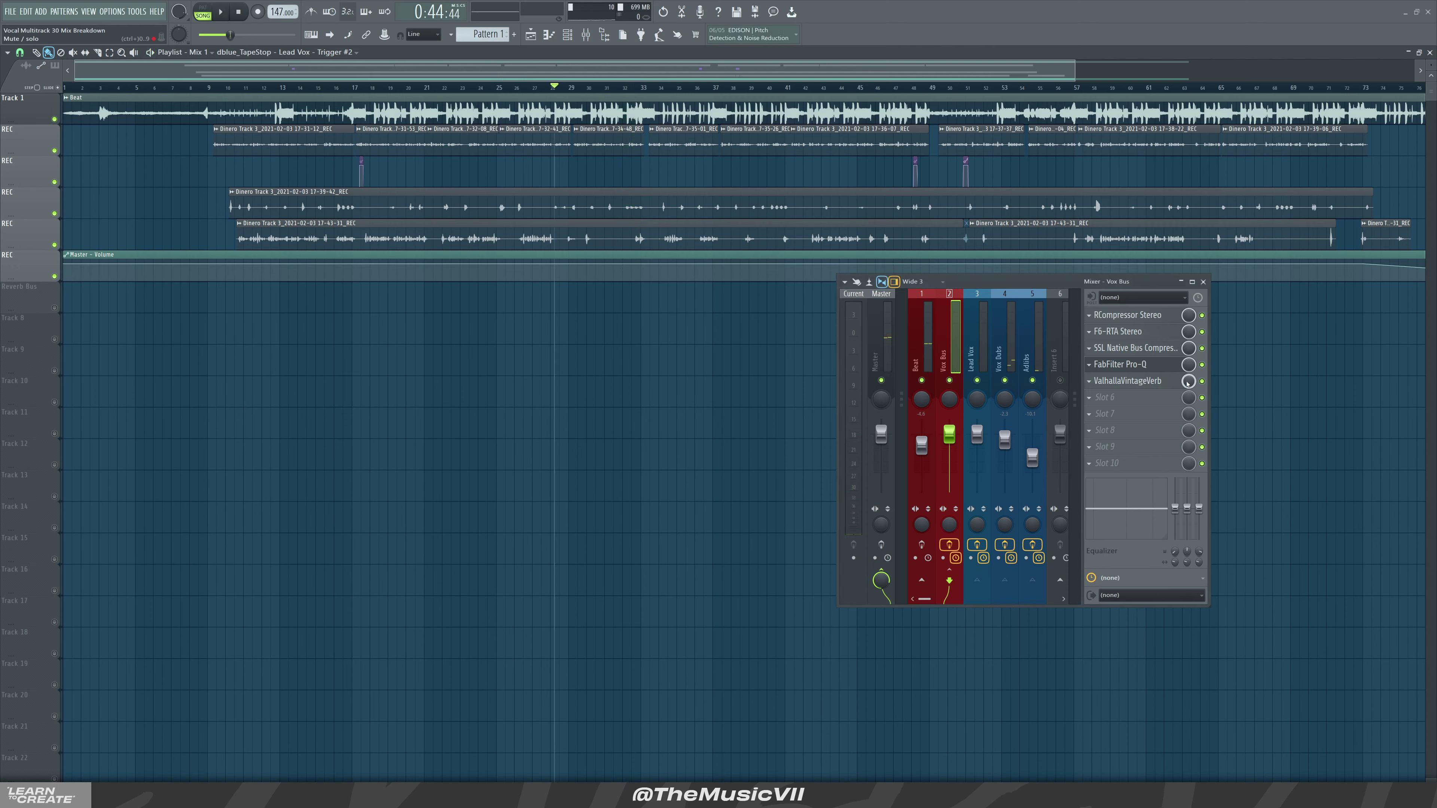
pyautogui.press('space')
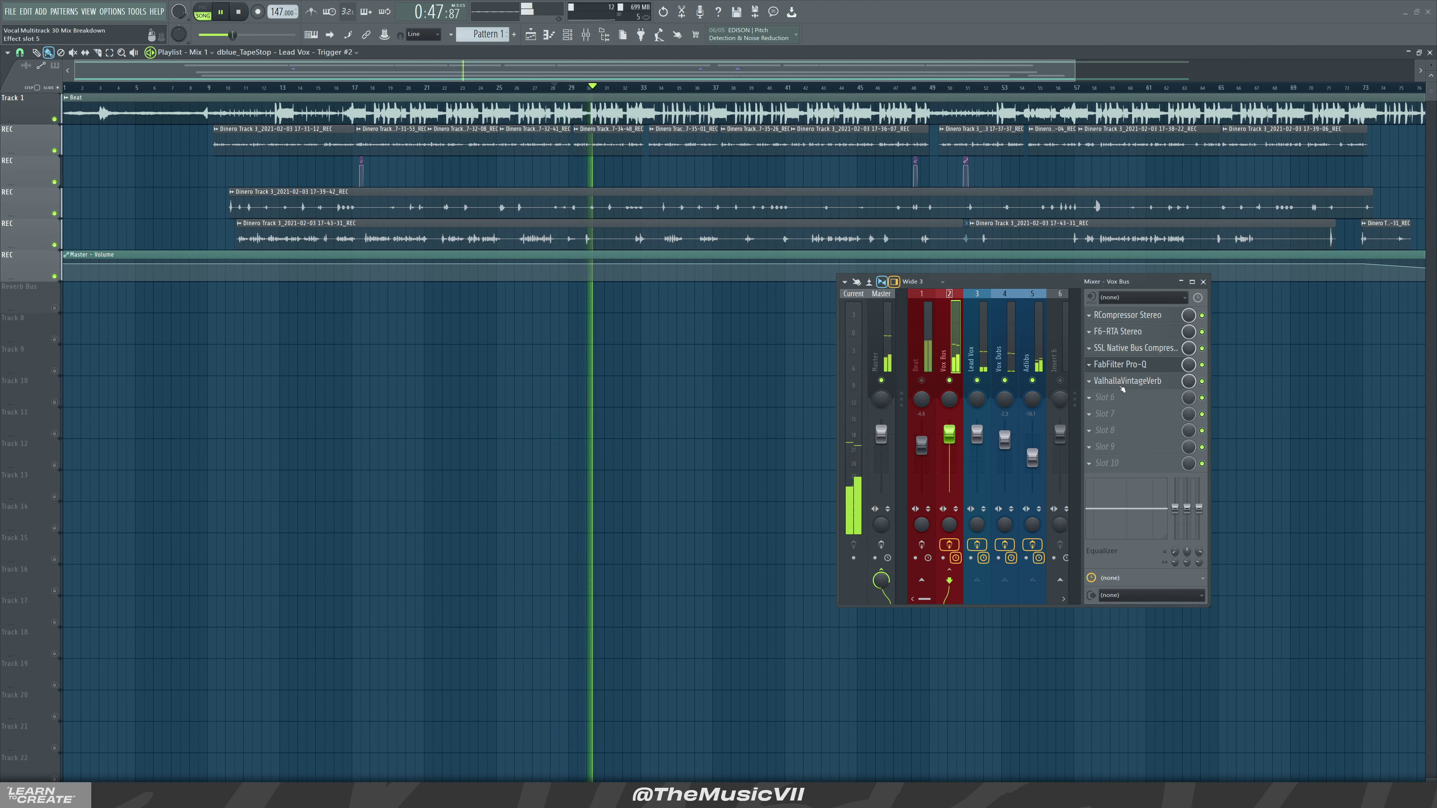
pyautogui.press('space')
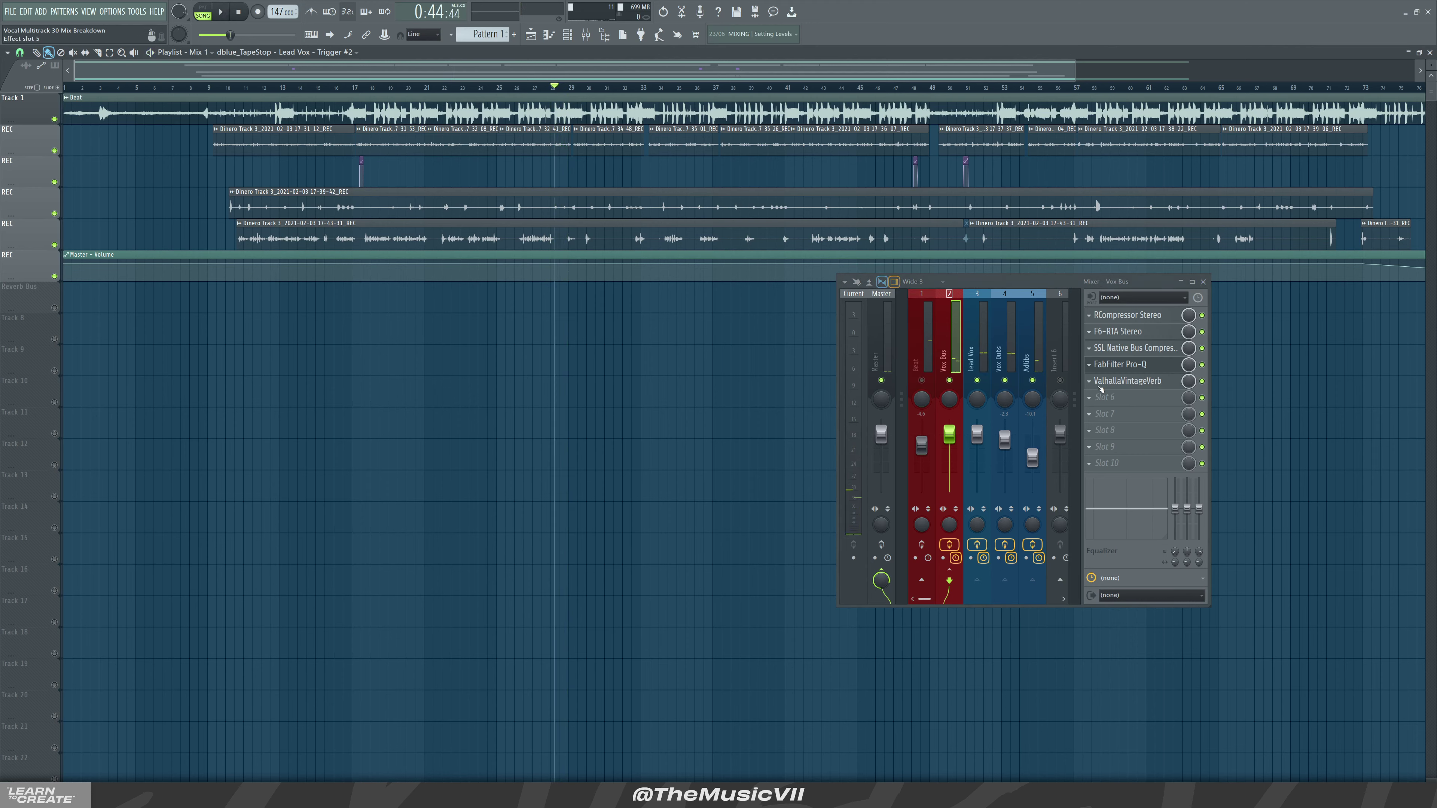
pyautogui.press('space')
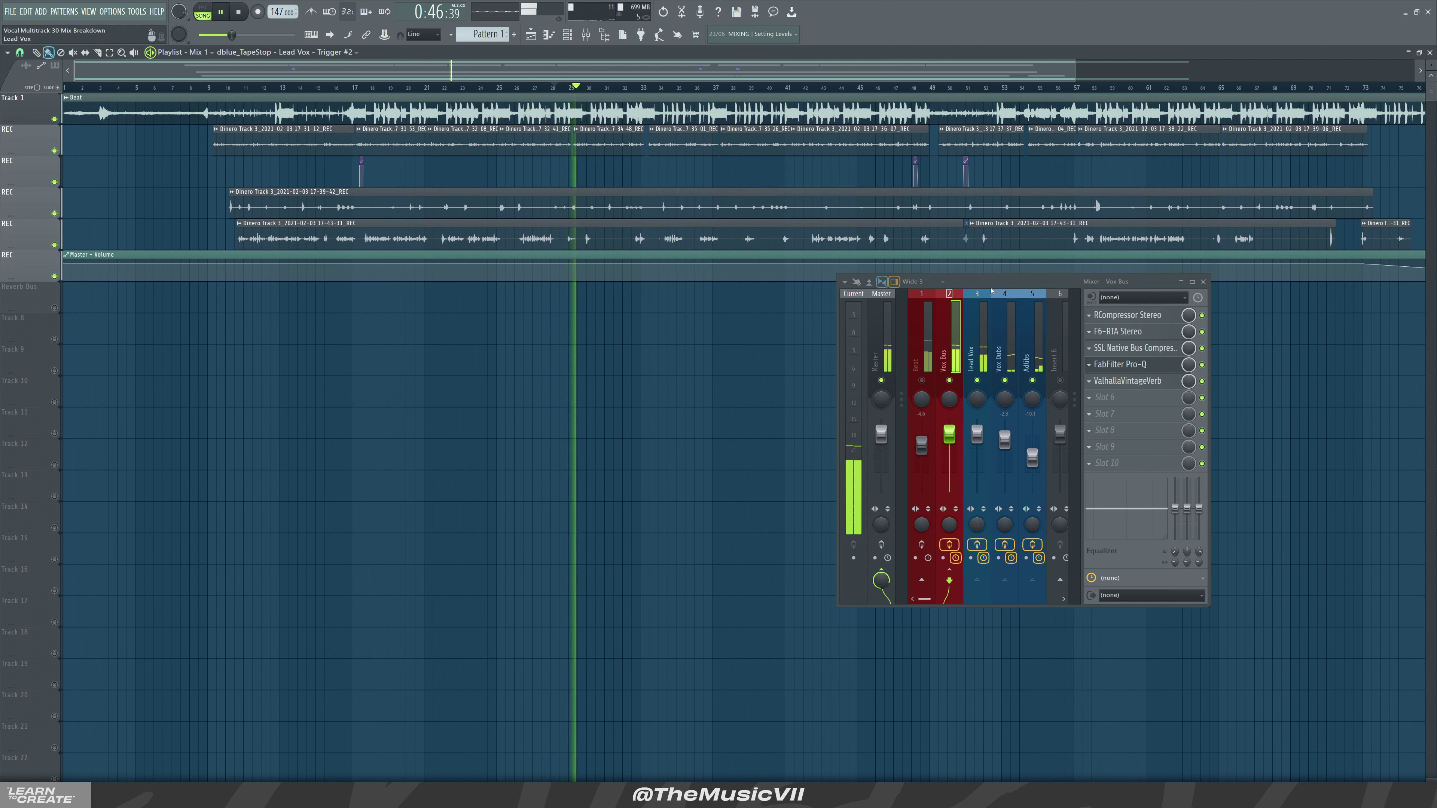
pyautogui.press('space')
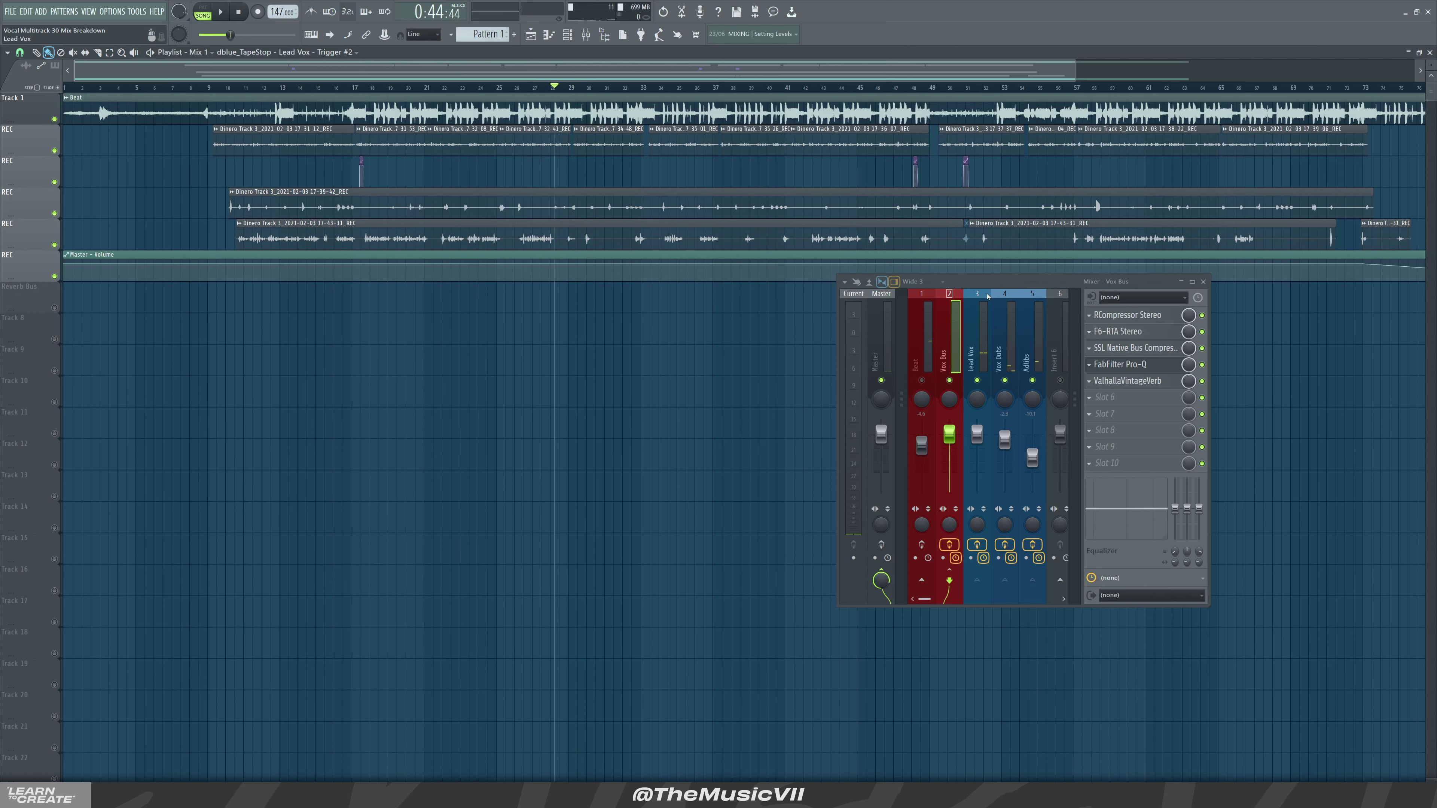
# Open the Beat's Vitamin Stereo settings, showing Default Preset with crossovers 90, 500, 2594, 9310 Hz
pyautogui.click(932, 358)
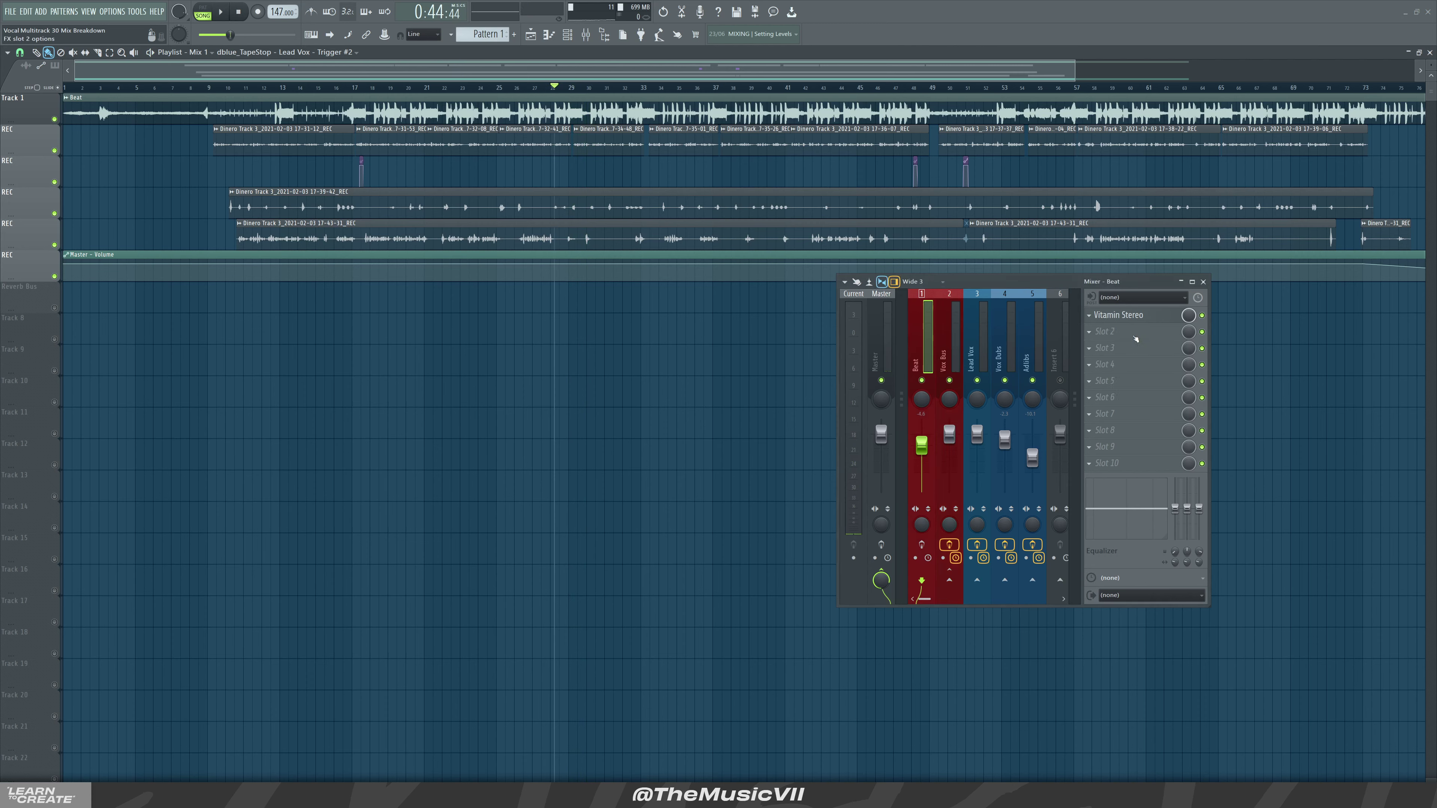
pyautogui.click(1133, 316)
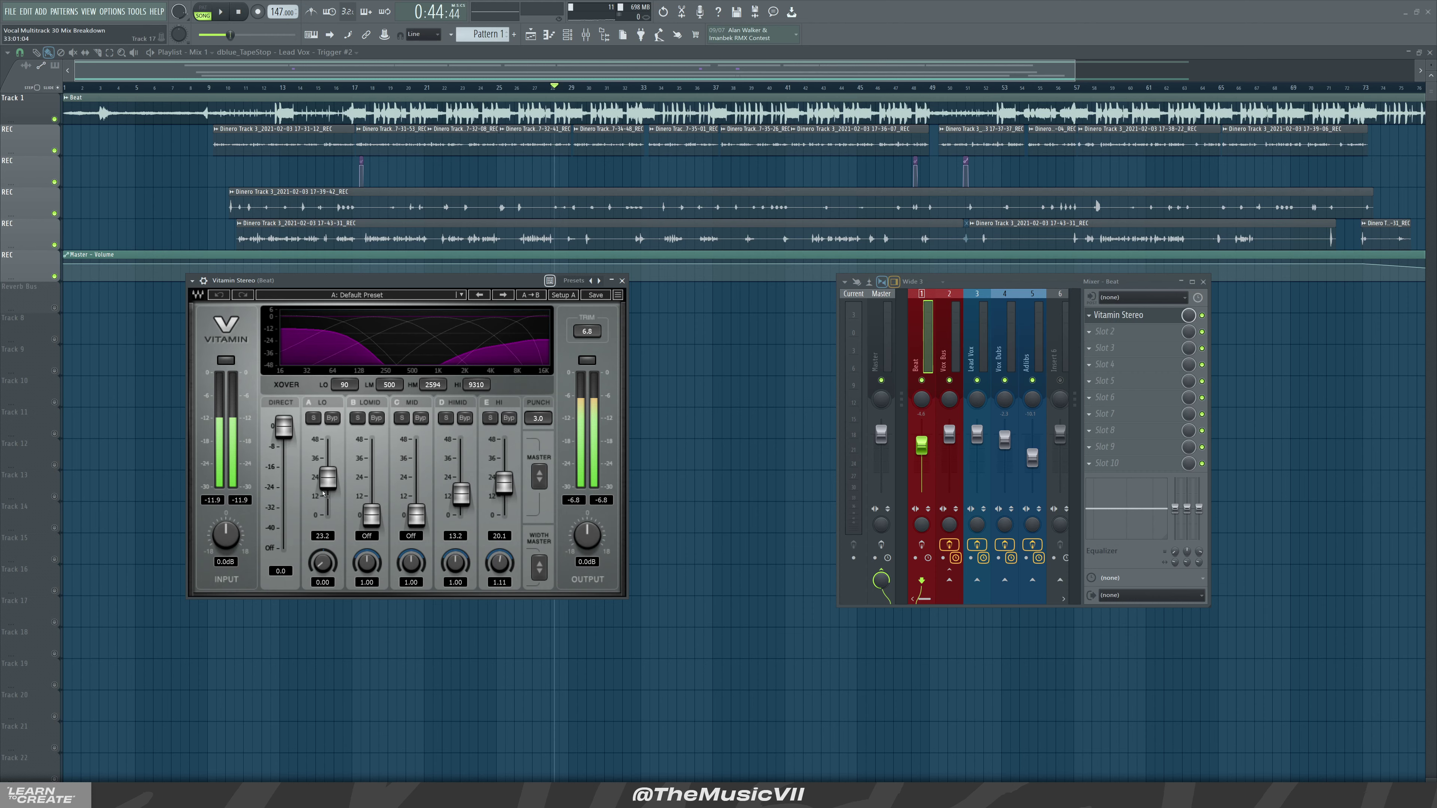
pyautogui.click(922, 544)
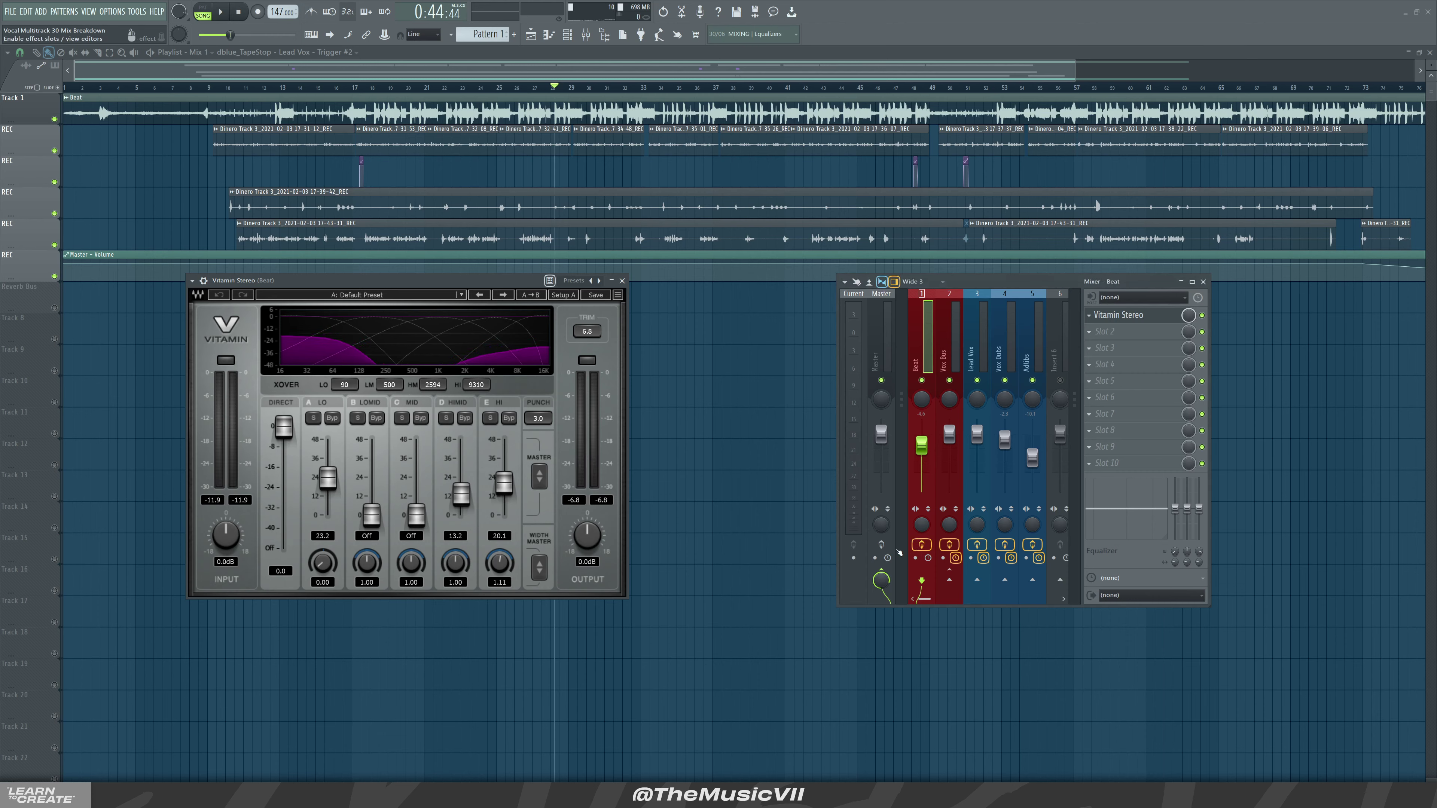
# Solo the Beat track and play it on its own
pyautogui.rightClick(922, 380)
pyautogui.press('space')
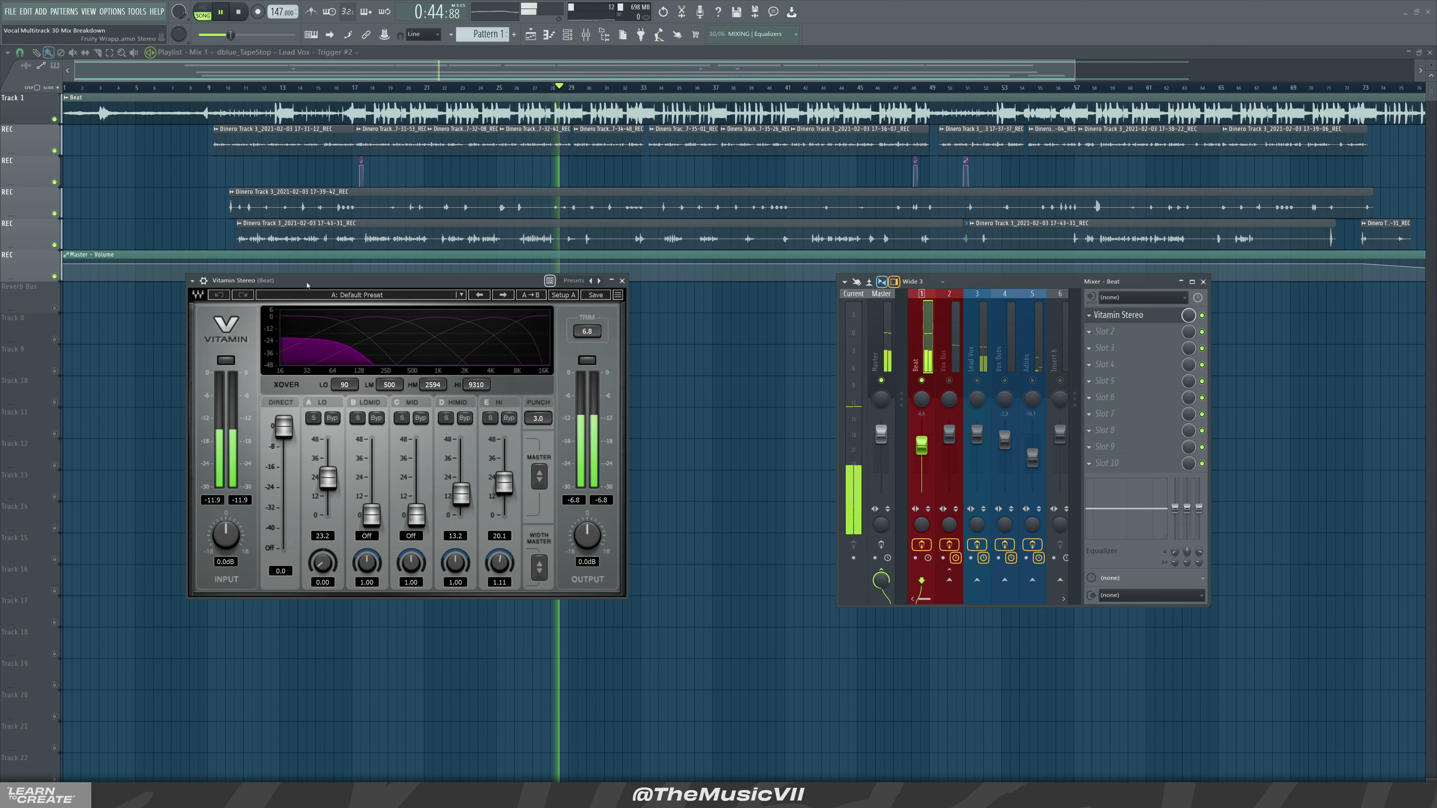
pyautogui.press('space')
pyautogui.press('space')
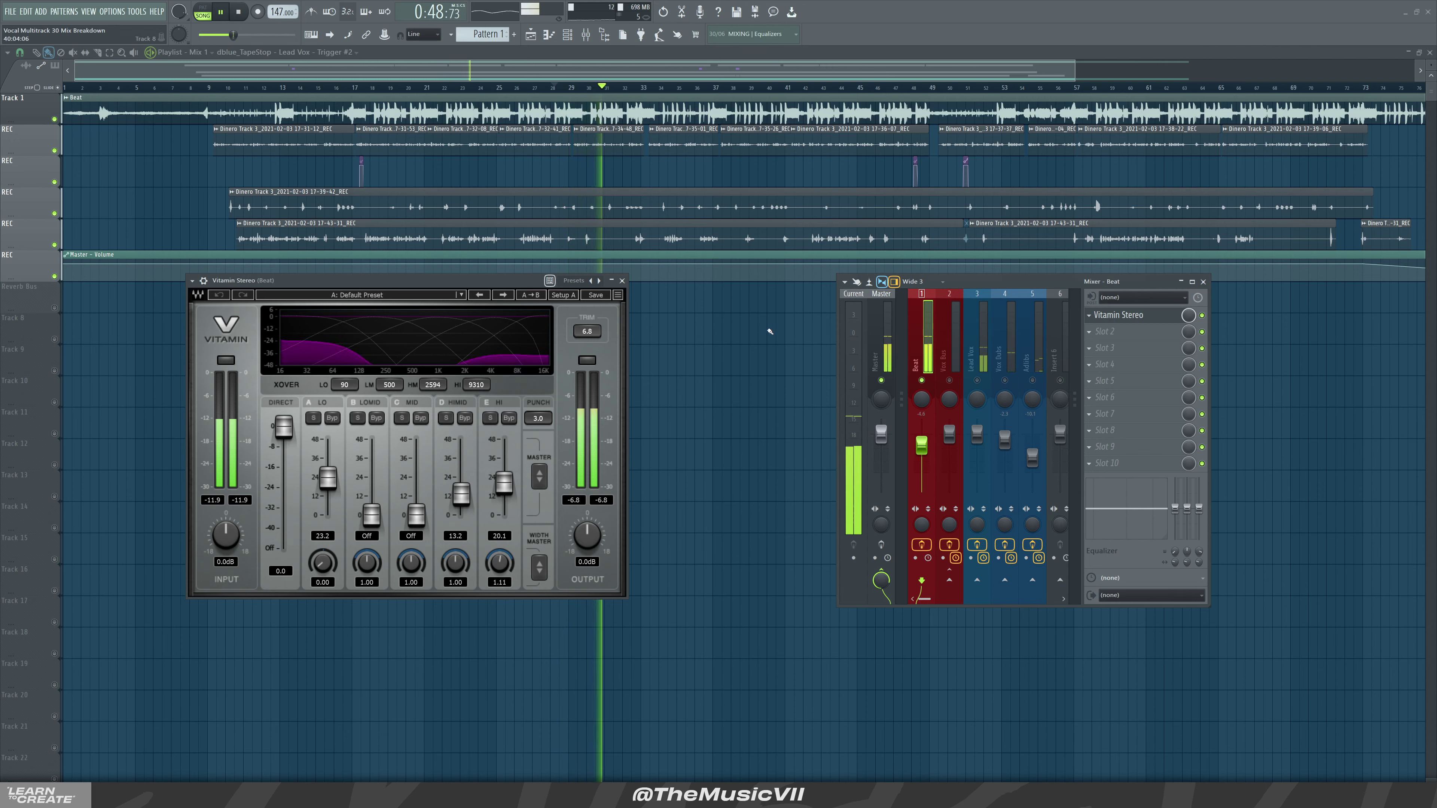
pyautogui.press('space')
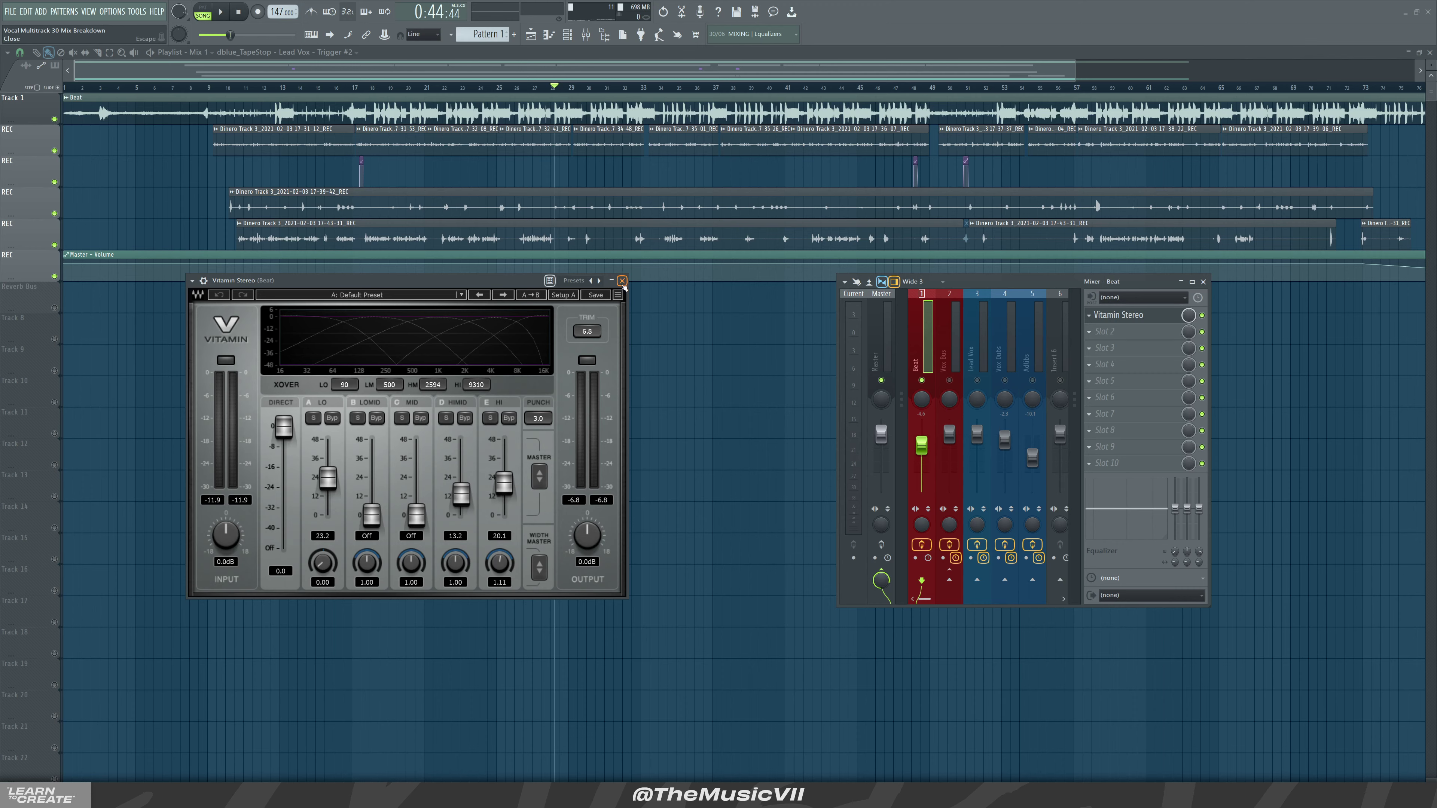
# Close Vitamin Stereo and unsolo the Beat so every track plays
pyautogui.click(622, 281)
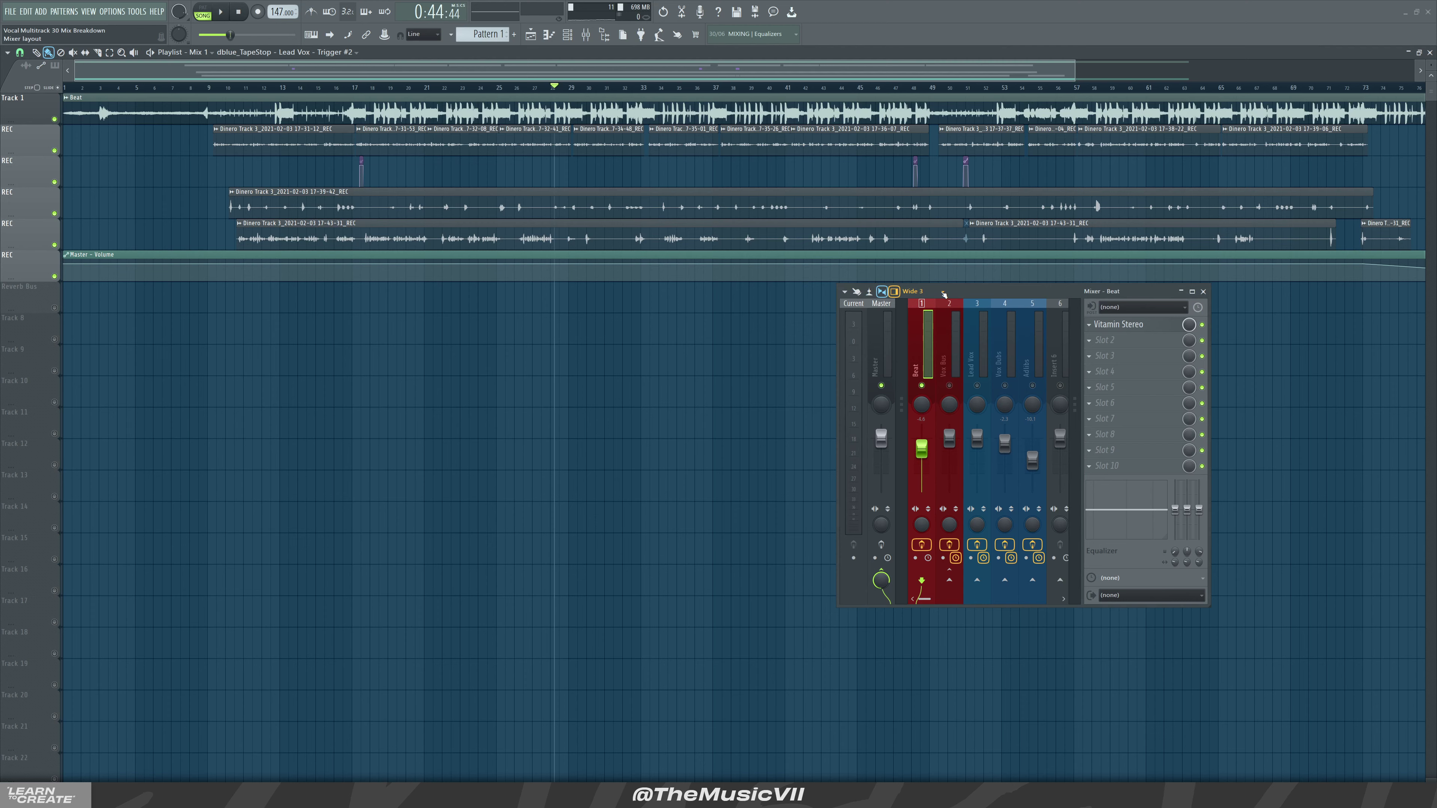
pyautogui.moveTo(961, 282); pyautogui.dragTo(841, 294)
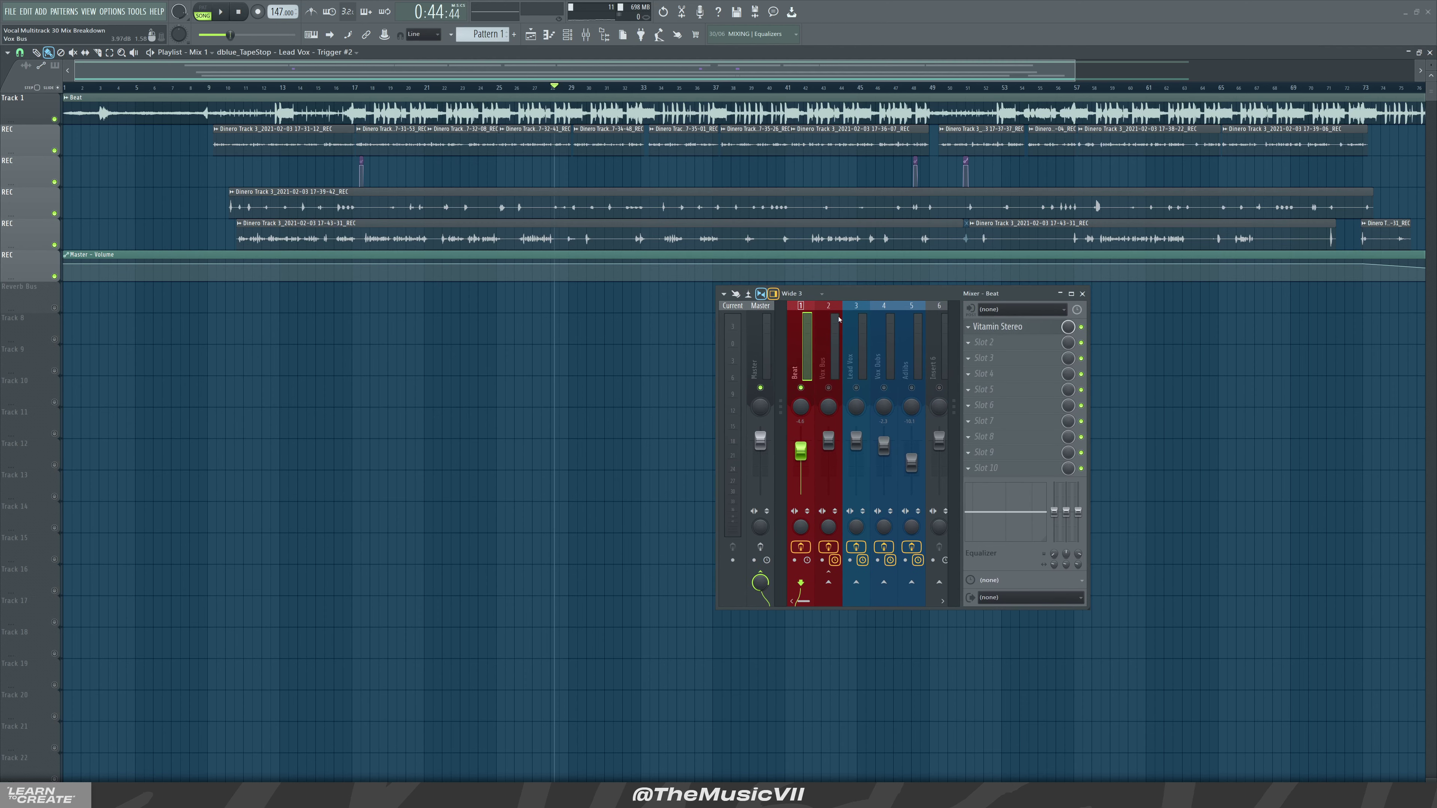
pyautogui.rightClick(830, 388)
# Open the Master's SSL Bus Compressor and L1+ Ultramaximizer while auditioning the mix
pyautogui.click(770, 361)
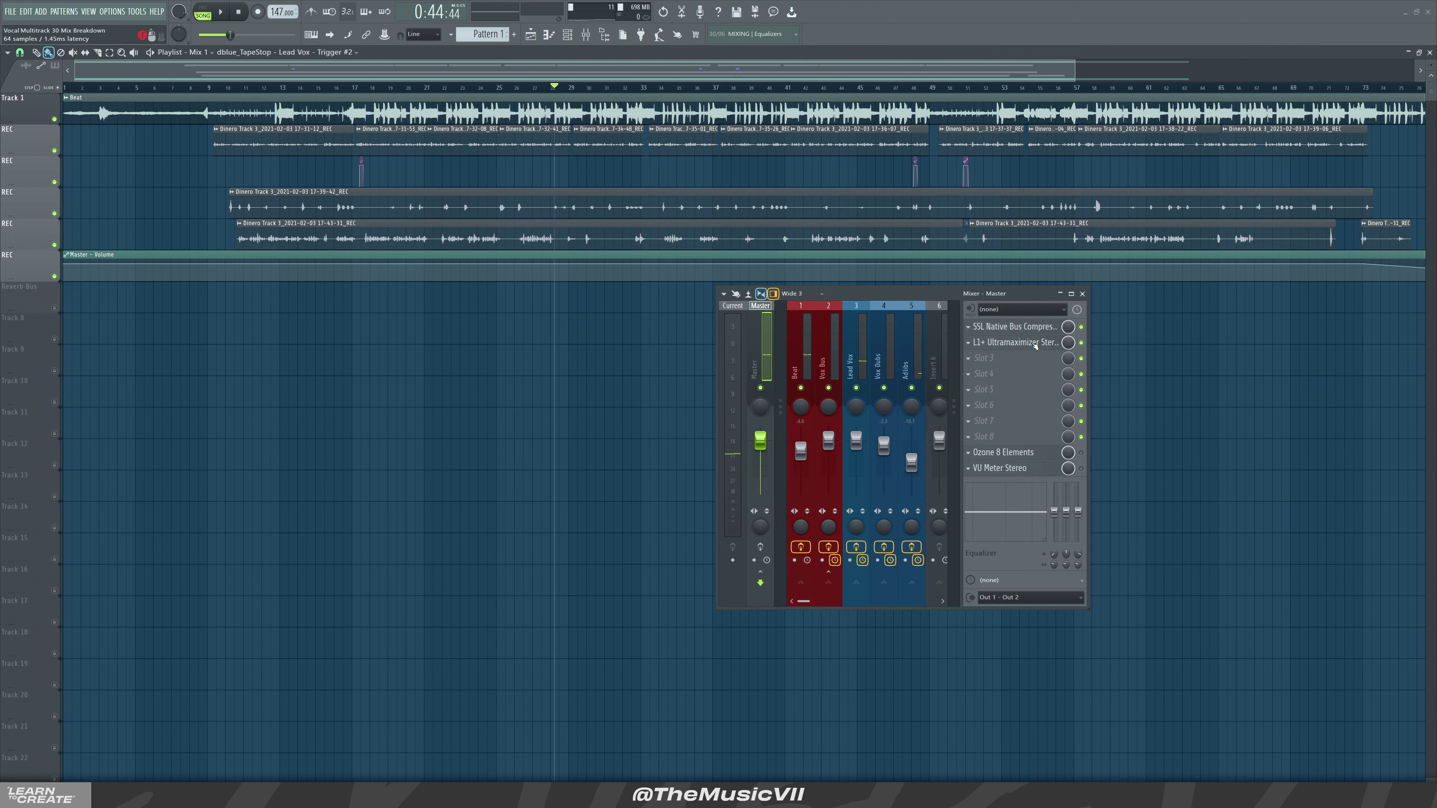
pyautogui.click(1033, 327)
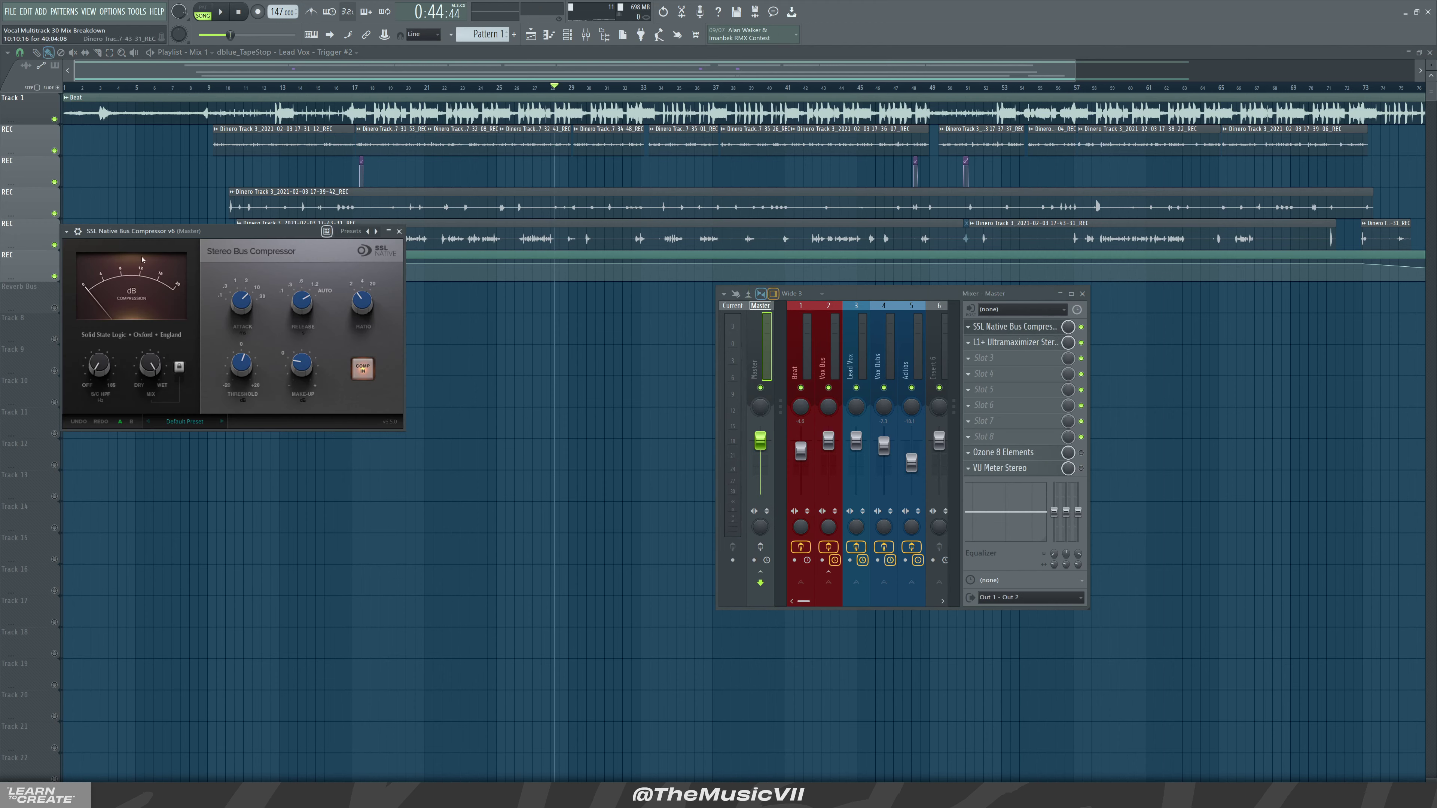
pyautogui.moveTo(176, 232); pyautogui.dragTo(310, 276)
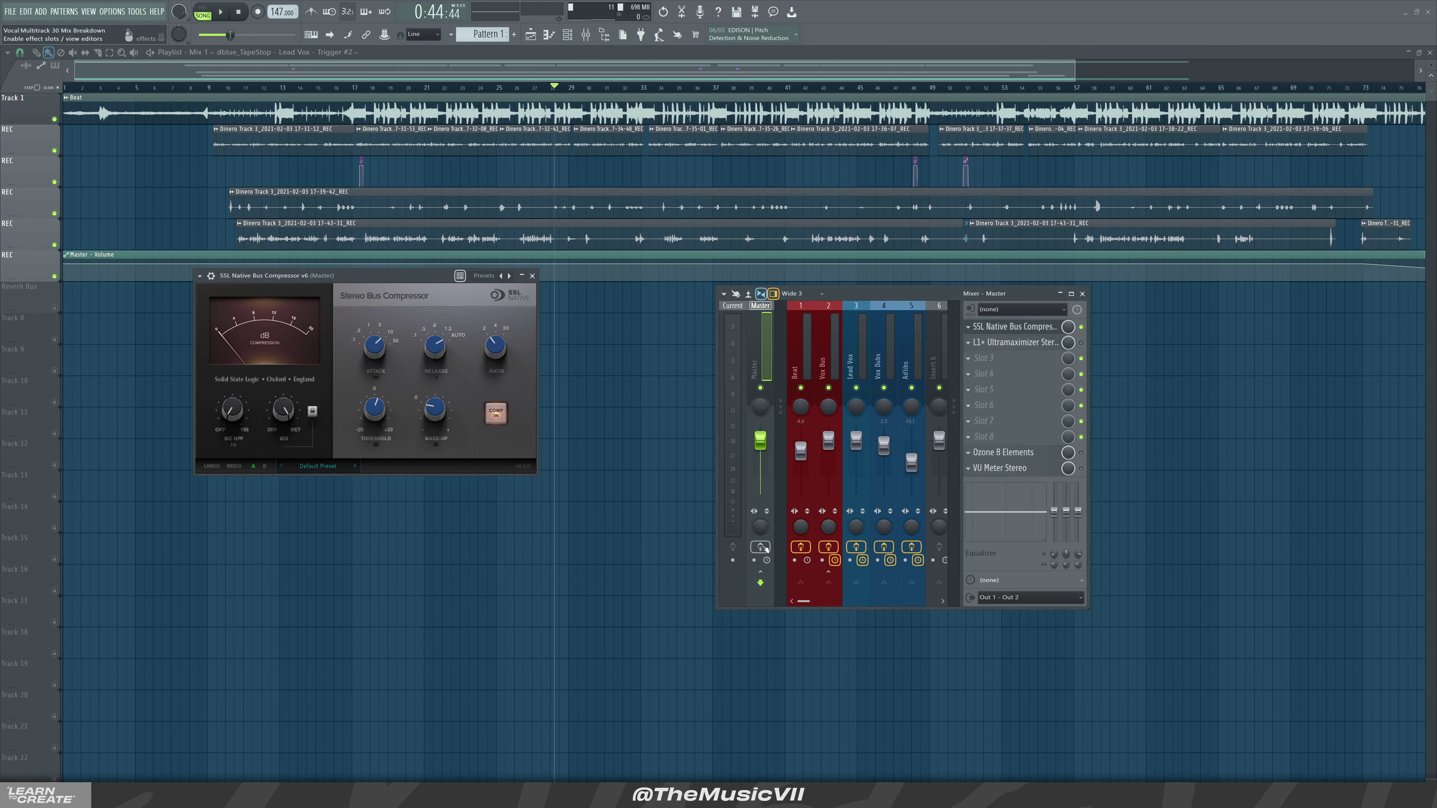
pyautogui.press('space')
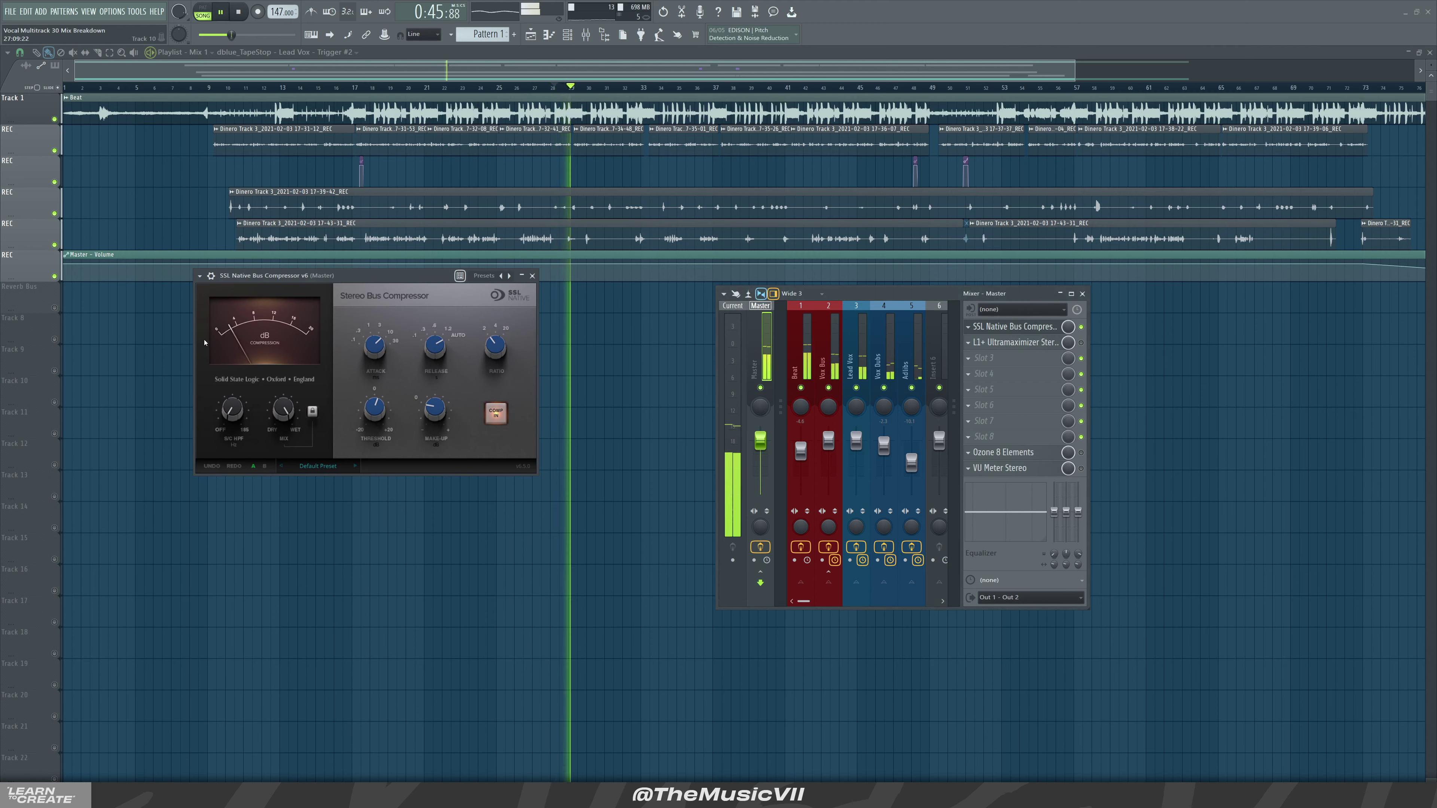
pyautogui.press('space')
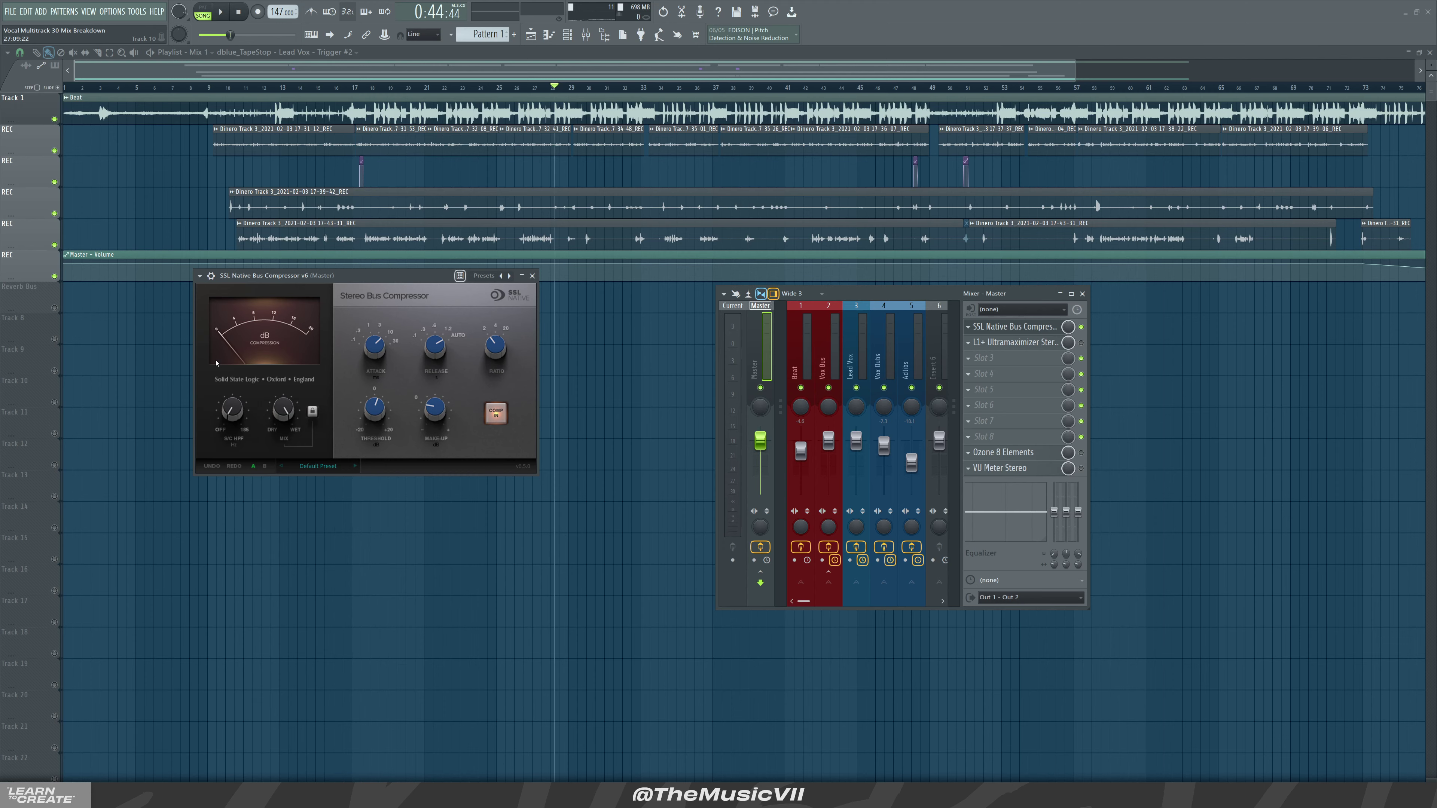
pyautogui.press('space')
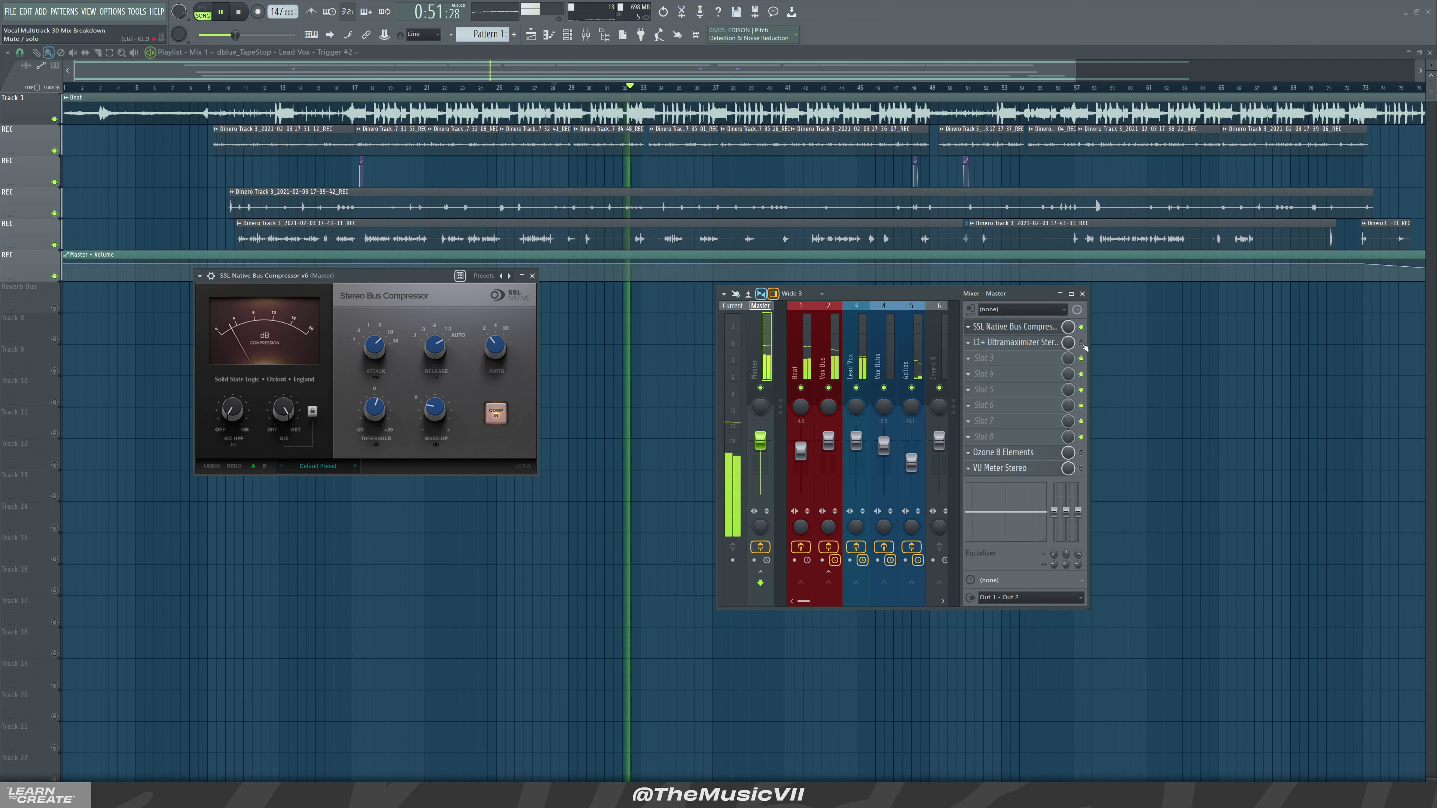
pyautogui.press('space')
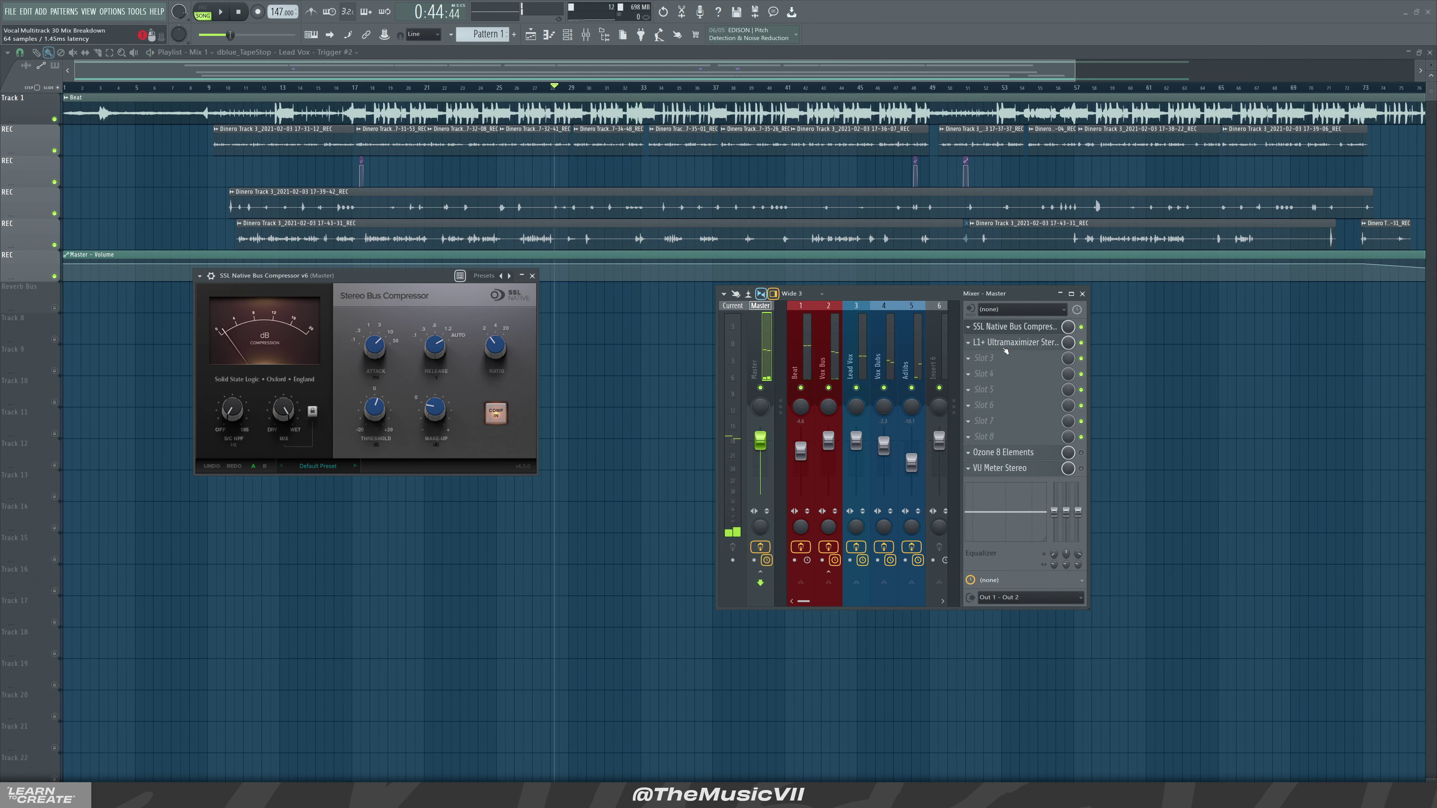
pyautogui.click(1006, 348)
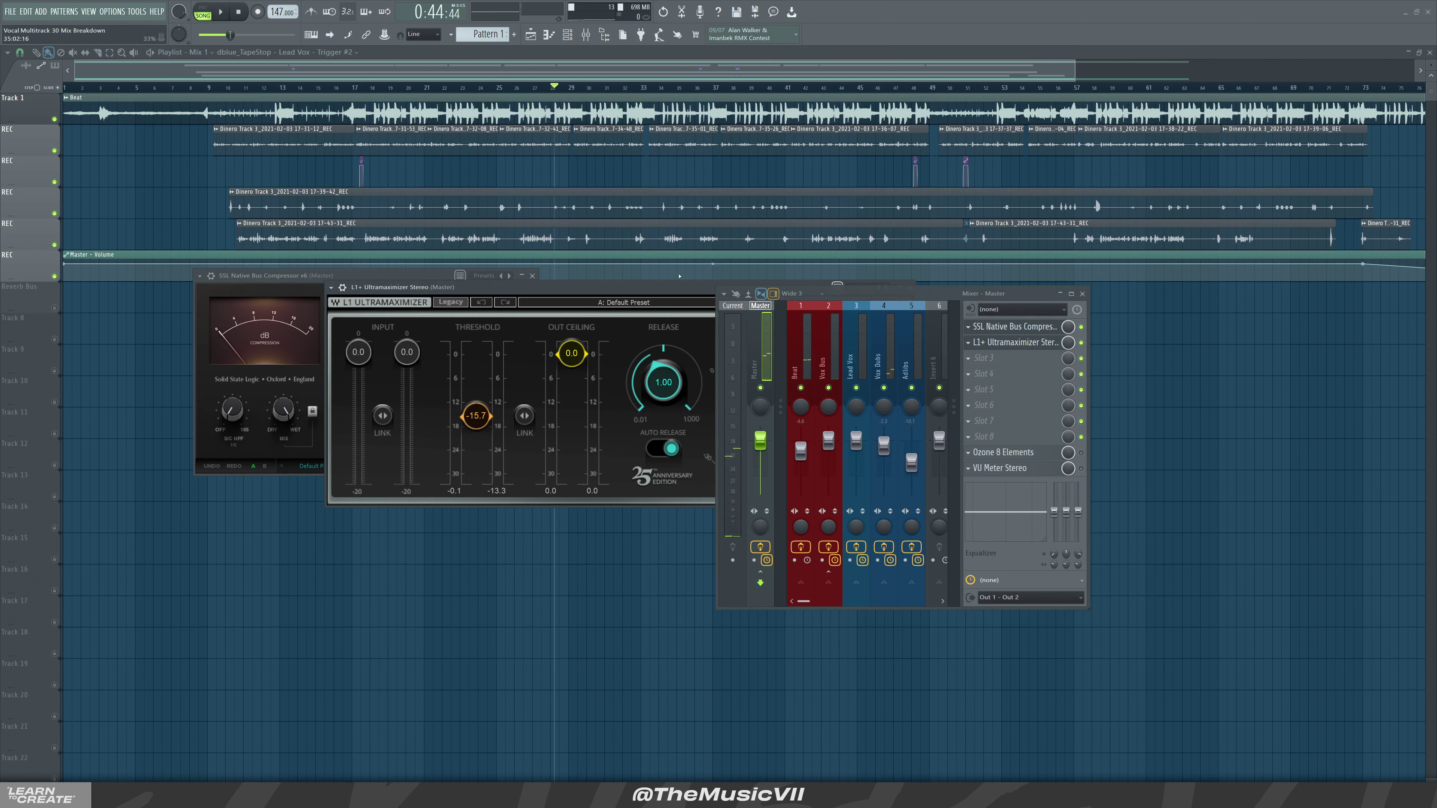
# Close the SSL compressor, play and stop a pass through the L1+ limiter, then close L1+
pyautogui.click(532, 276)
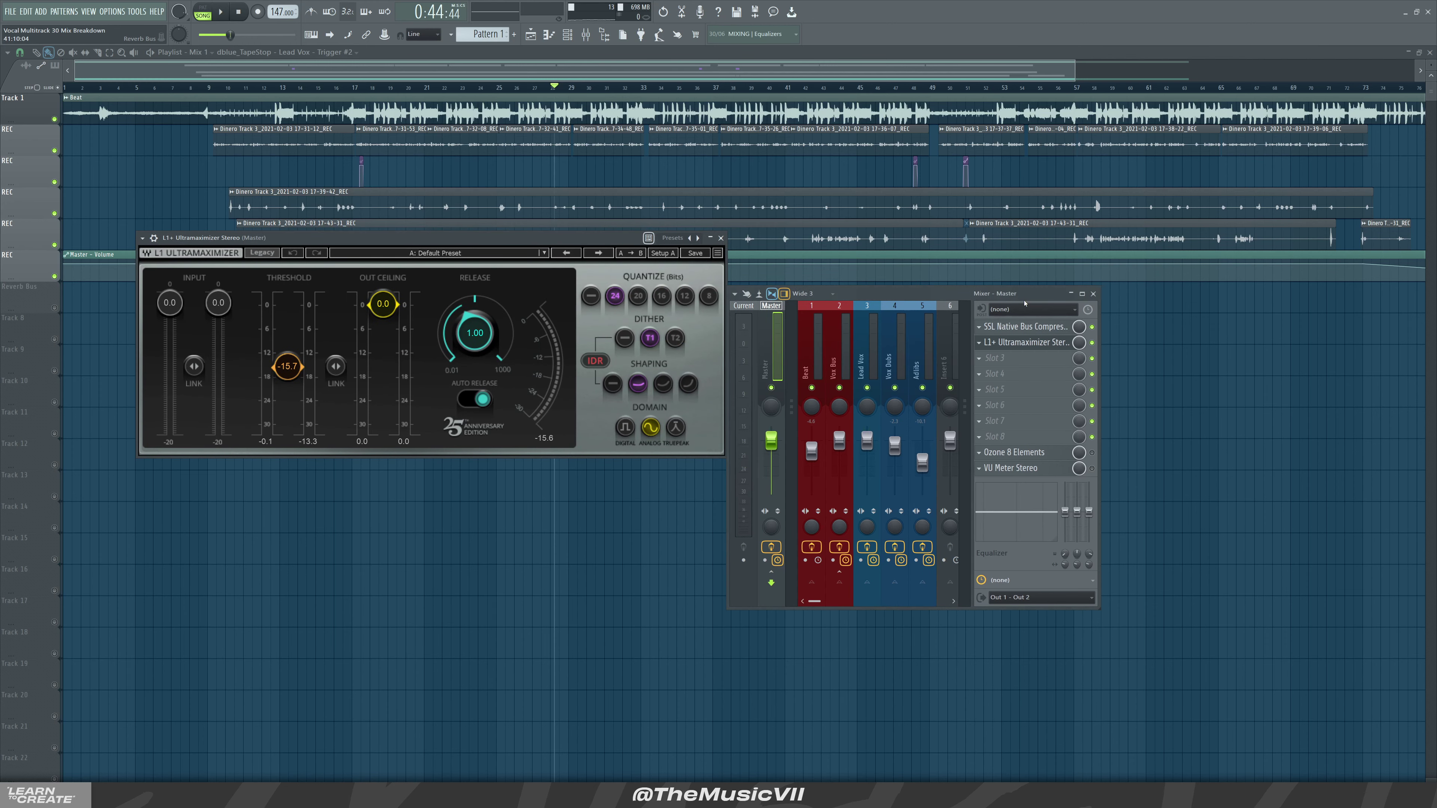
pyautogui.press('space')
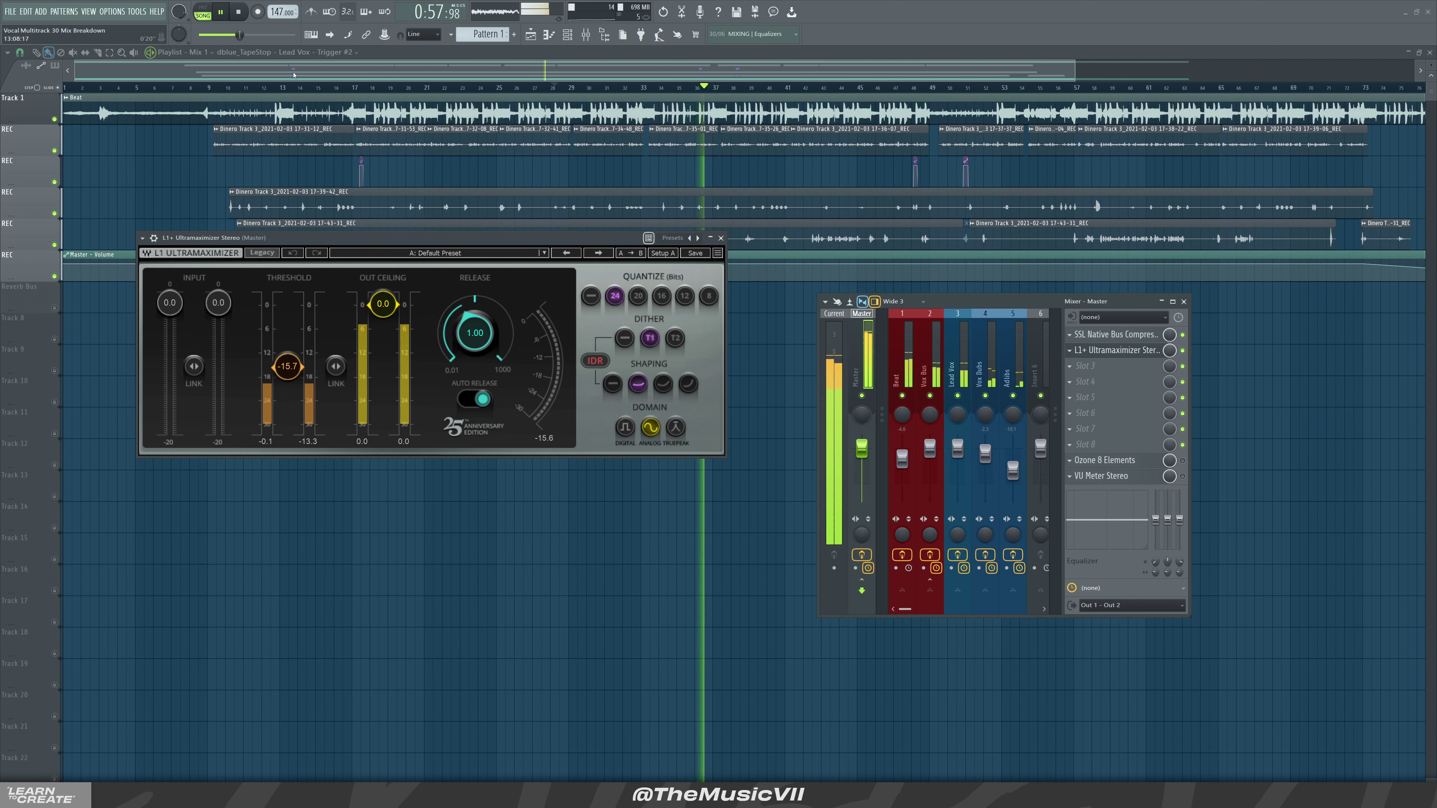
pyautogui.press('space')
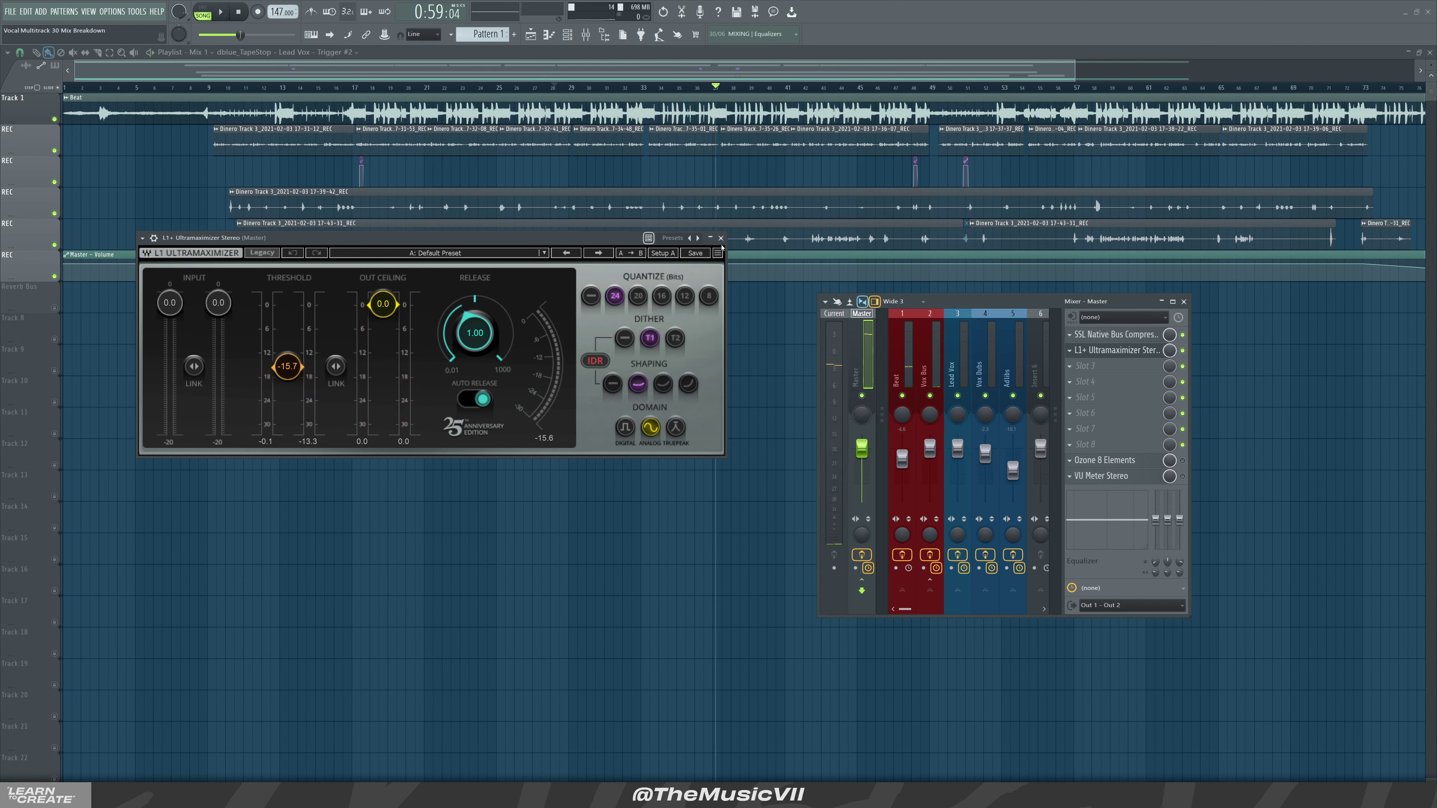
pyautogui.click(720, 238)
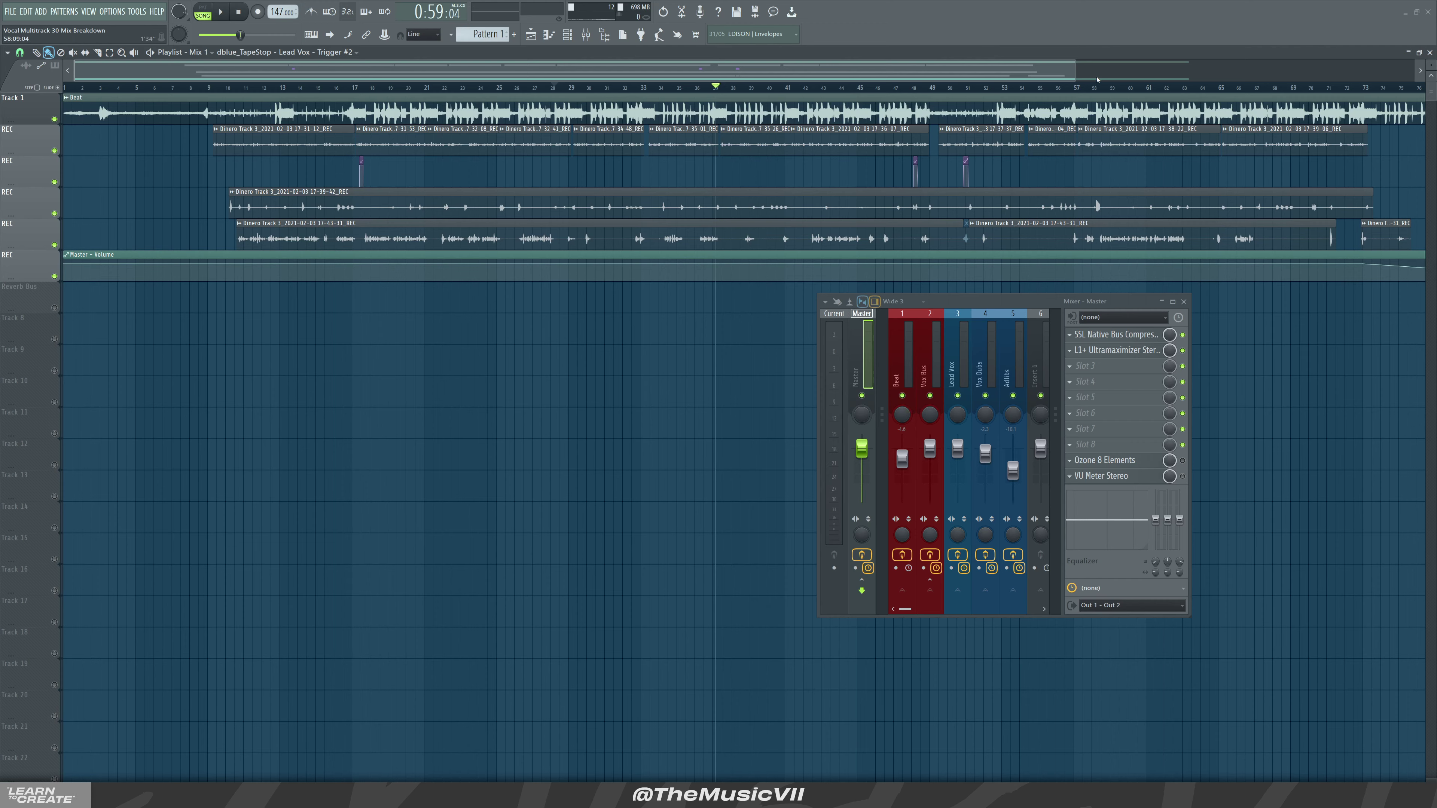
# Zoom the playlist out to the full arrangement, move the mixer right, and play from bar 47
pyautogui.moveTo(1075, 71); pyautogui.dragTo(1402, 71)
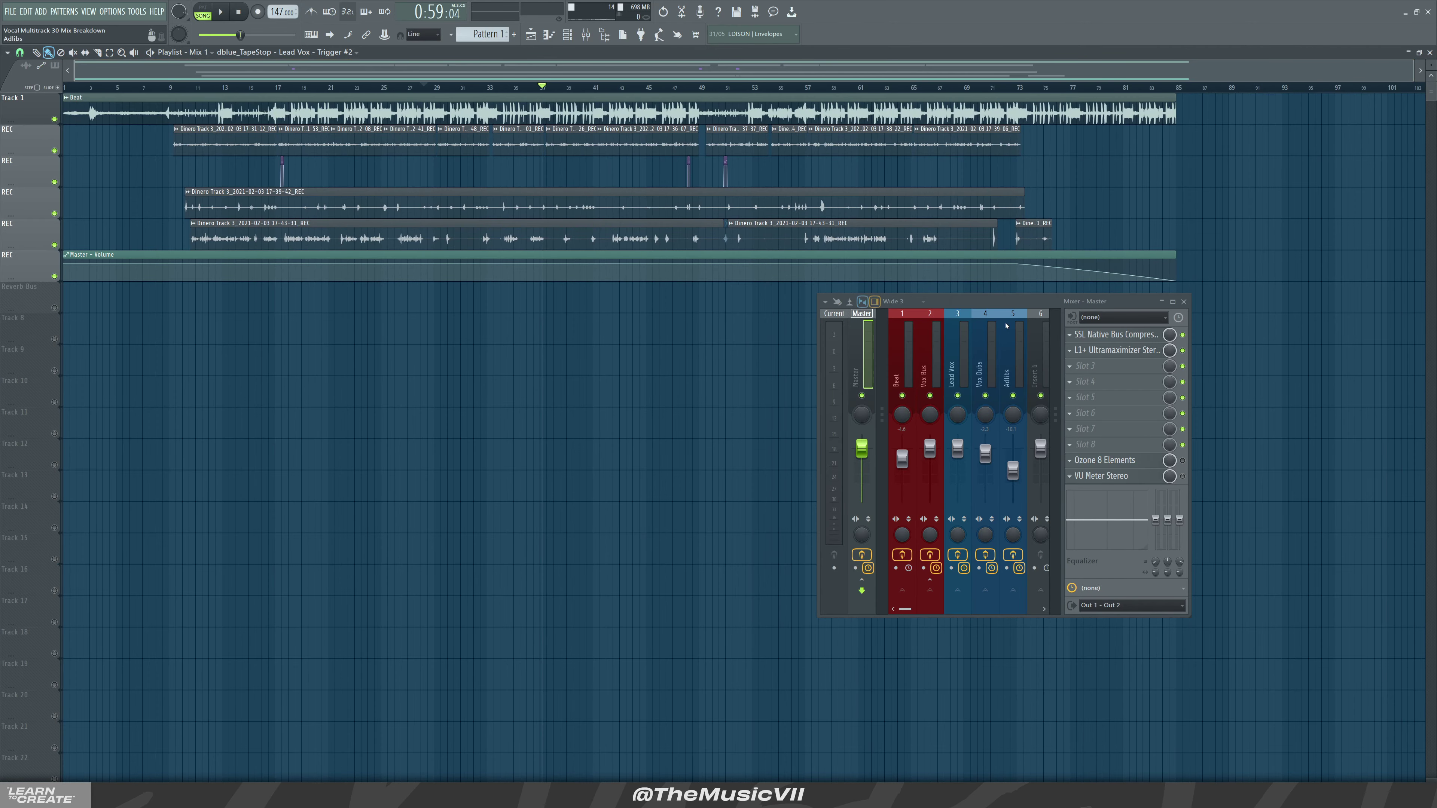
pyautogui.moveTo(1016, 304); pyautogui.dragTo(1165, 297)
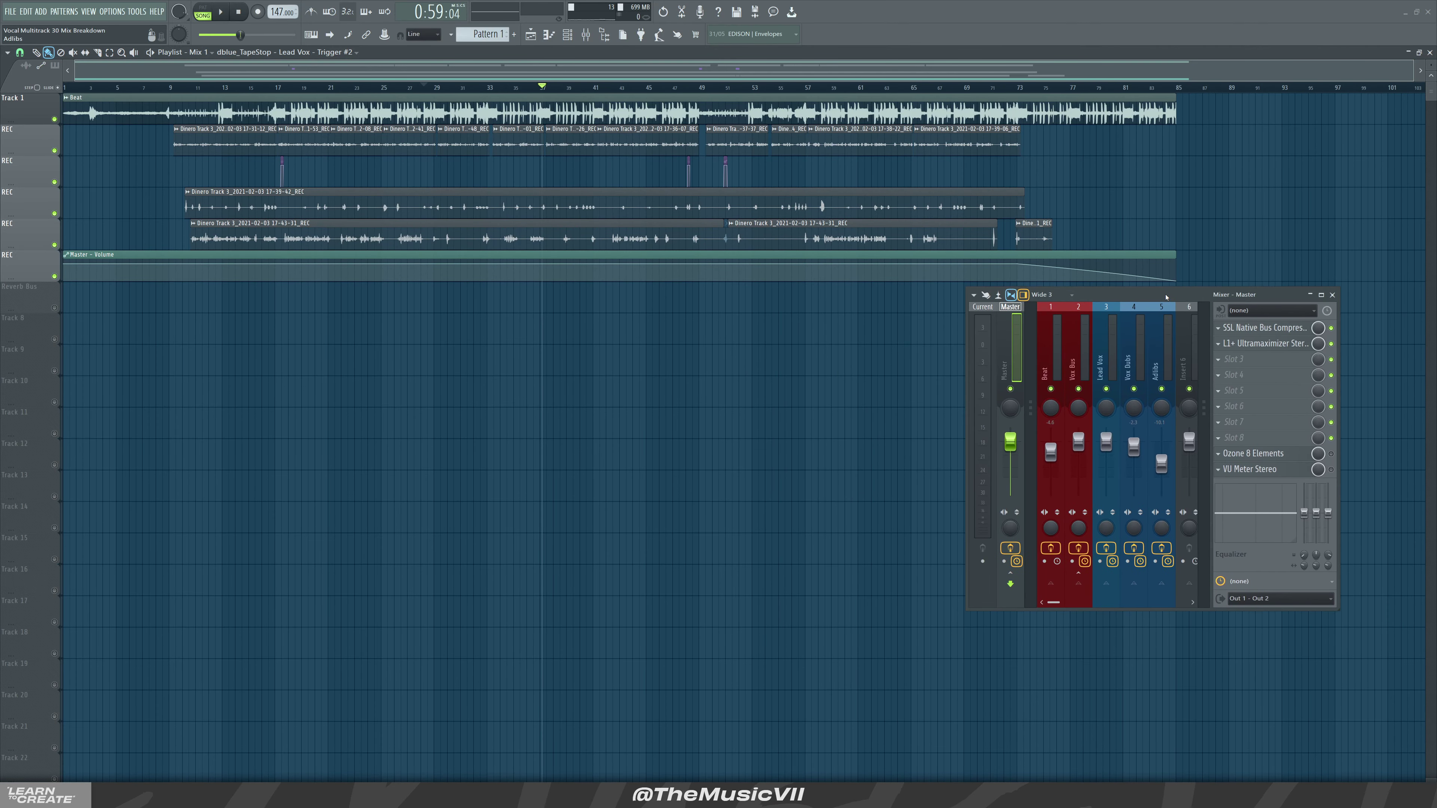
pyautogui.click(673, 87)
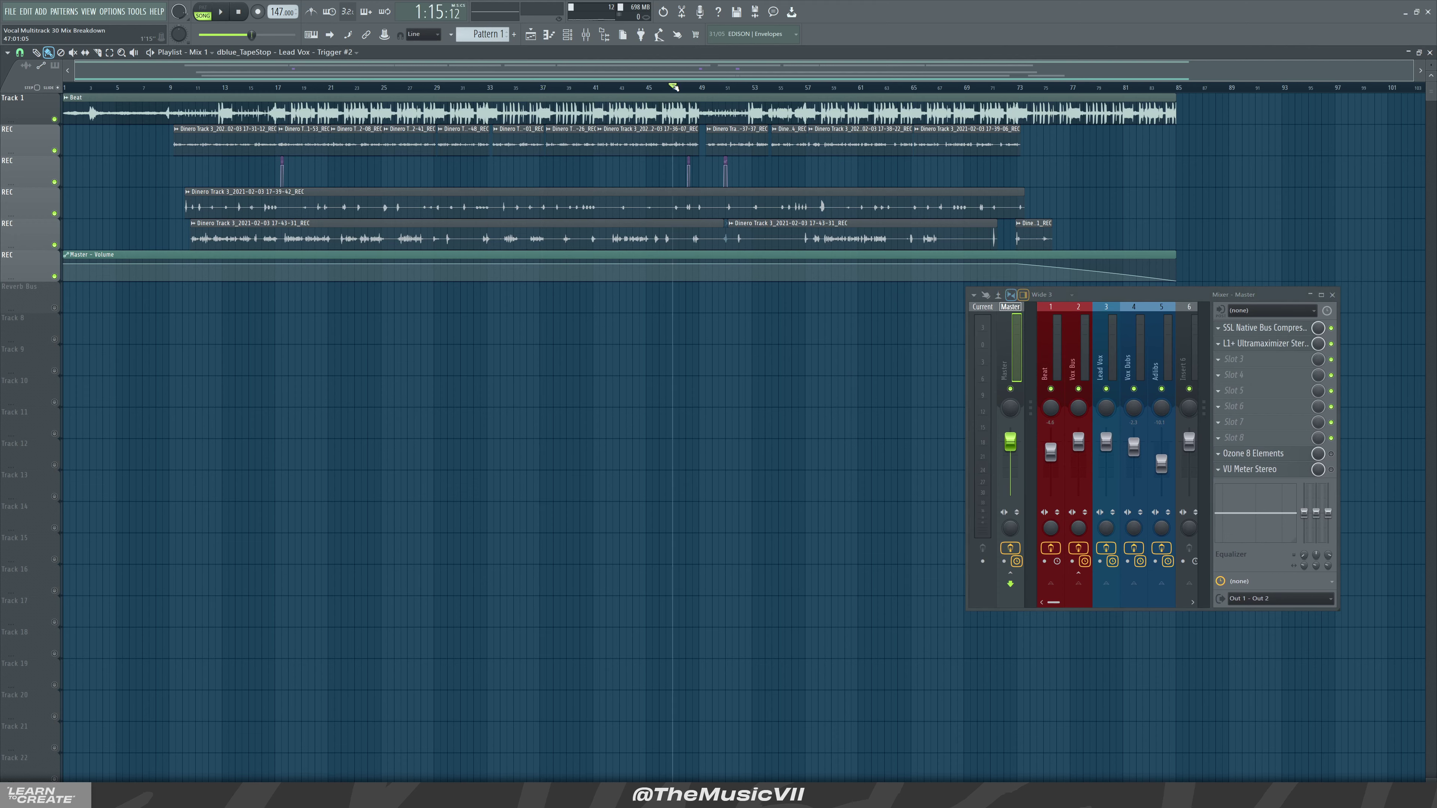
pyautogui.press('space')
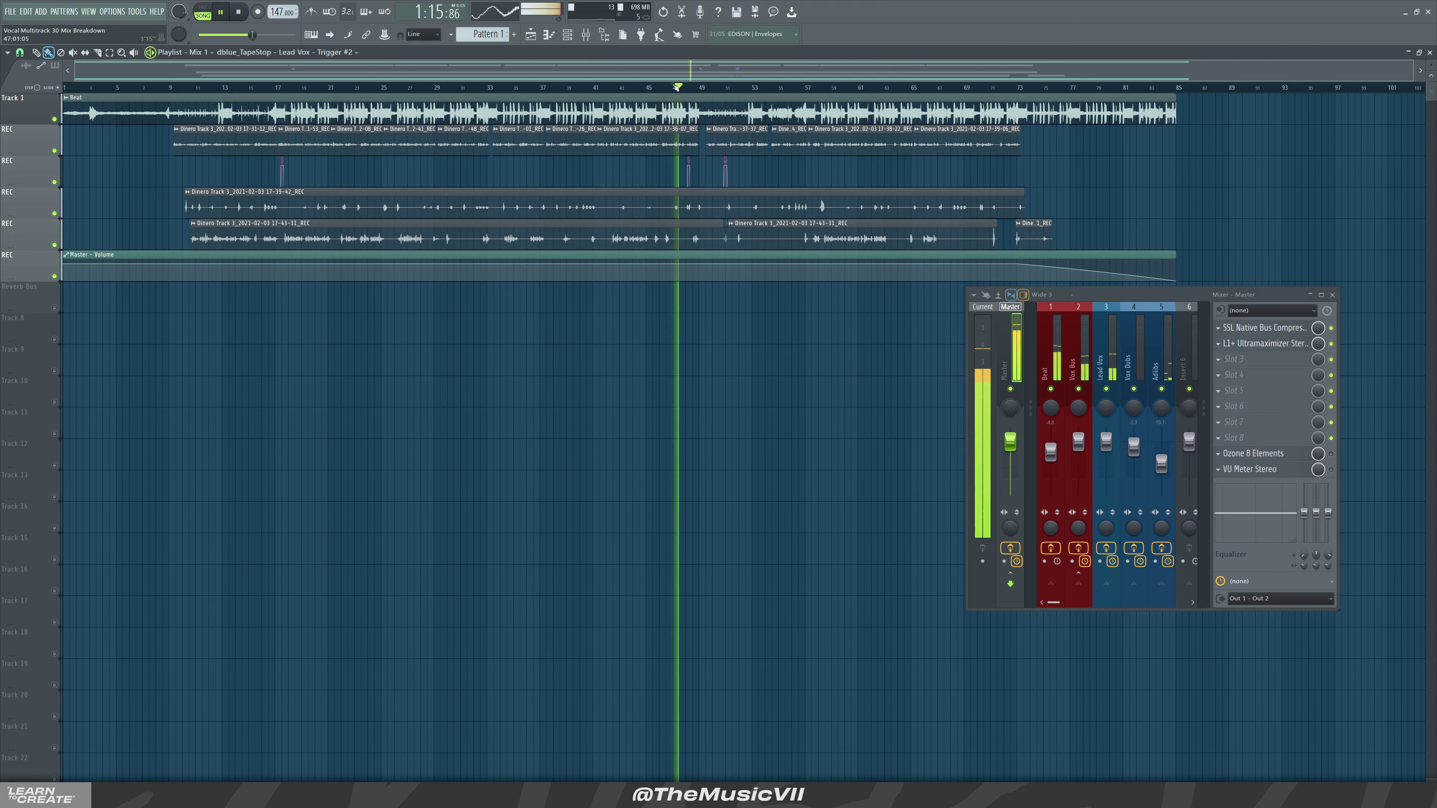